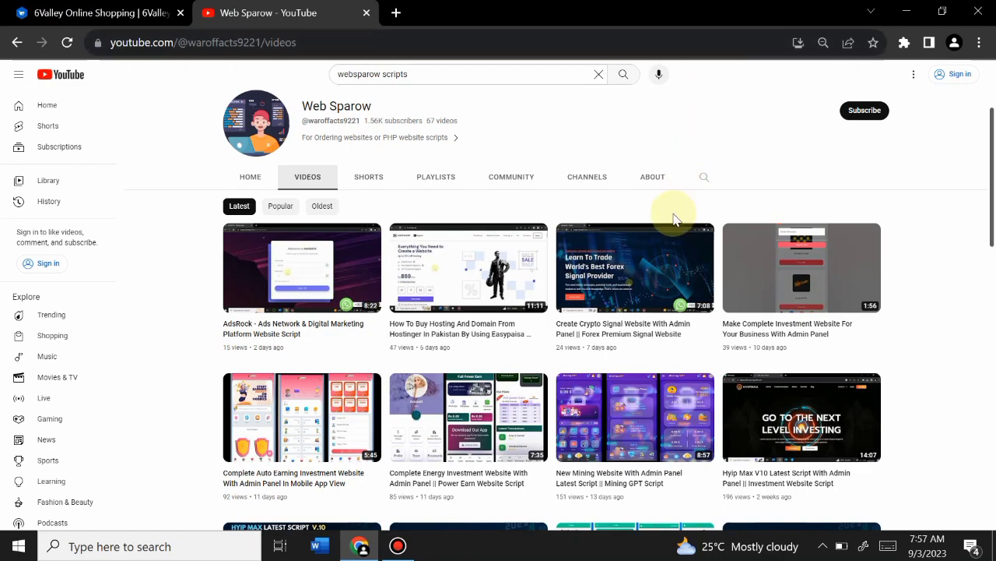
scroll(672, 210, down, 3)
scroll(674, 220, down, 4)
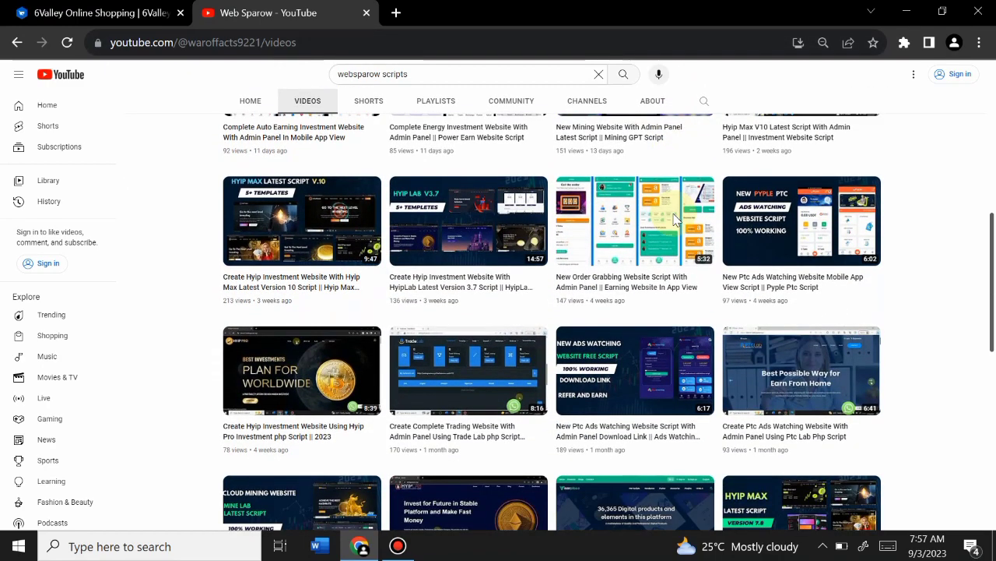
scroll(674, 220, down, 4)
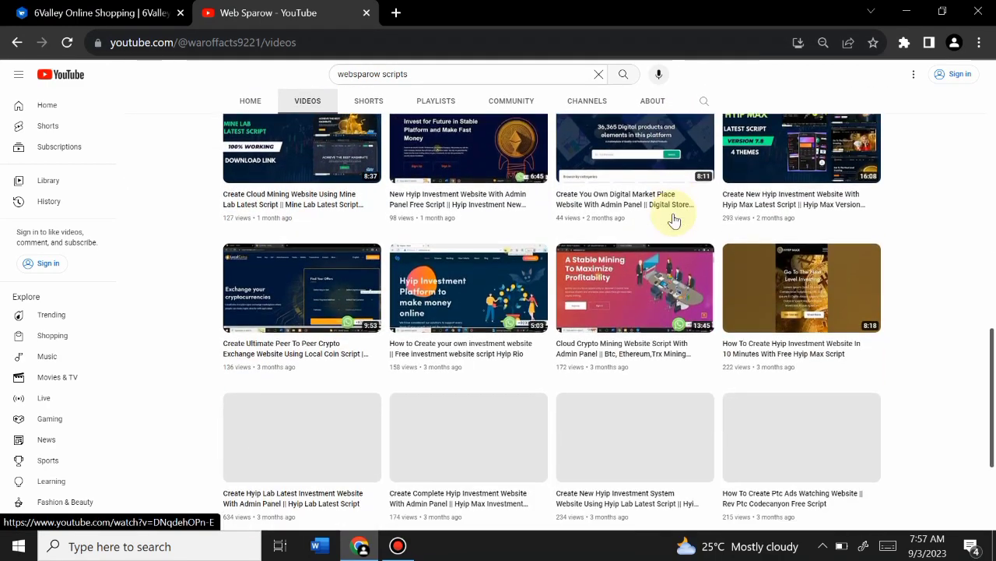
scroll(674, 220, up, 4)
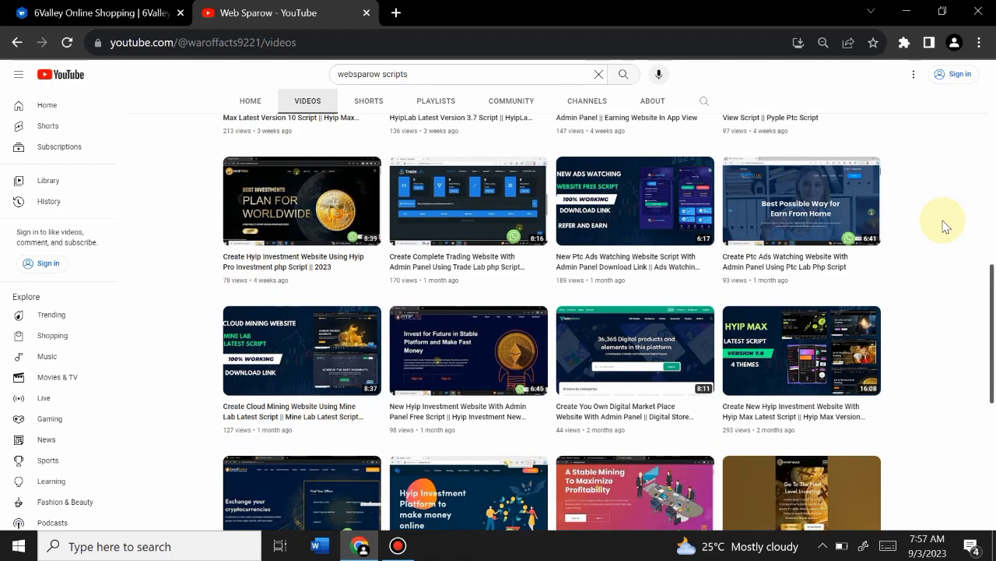
scroll(944, 226, down, 5)
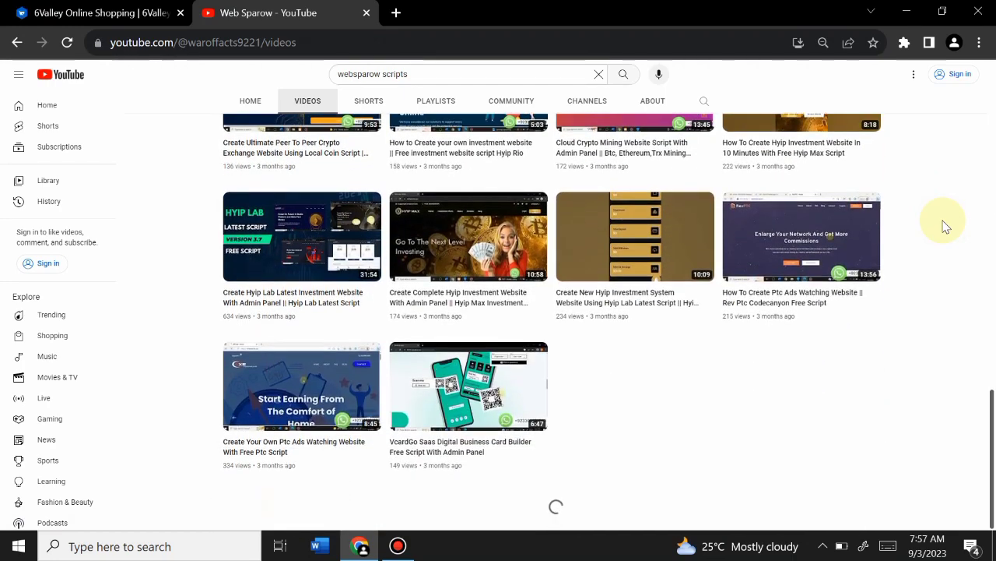
scroll(945, 226, up, 10)
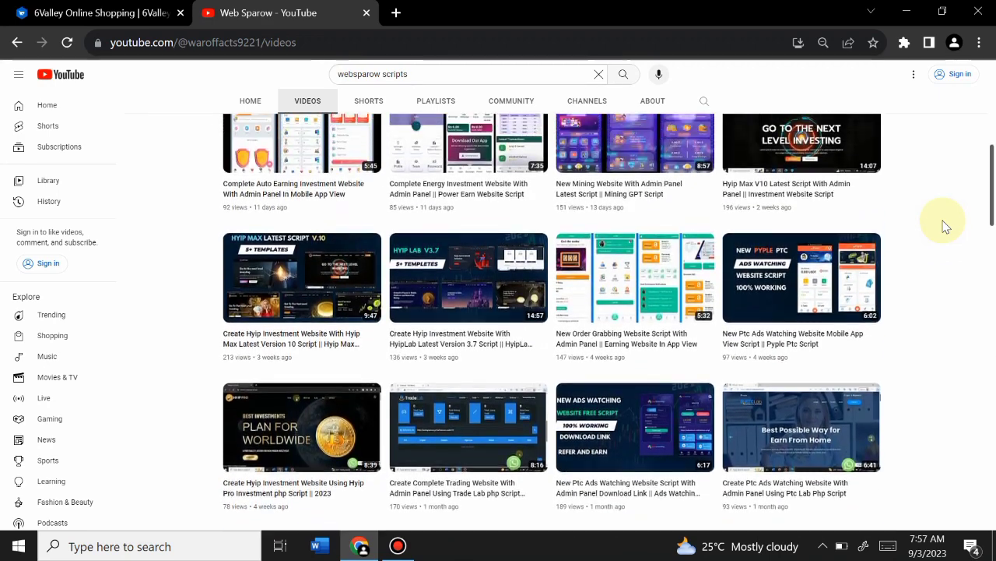
scroll(945, 226, up, 1)
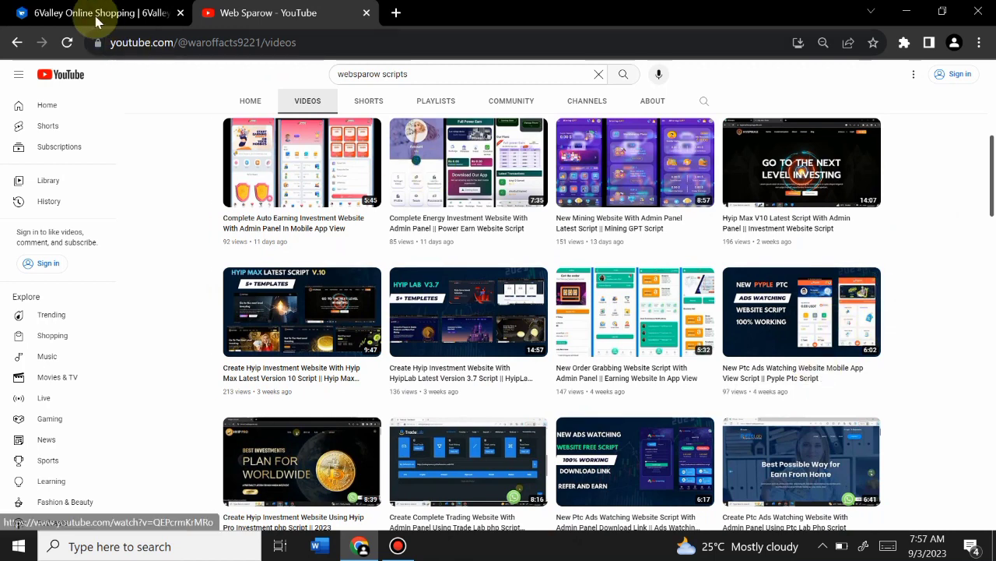
Return to the 6Valley storefront tab and preview the header menu dropdowns.
click(95, 15)
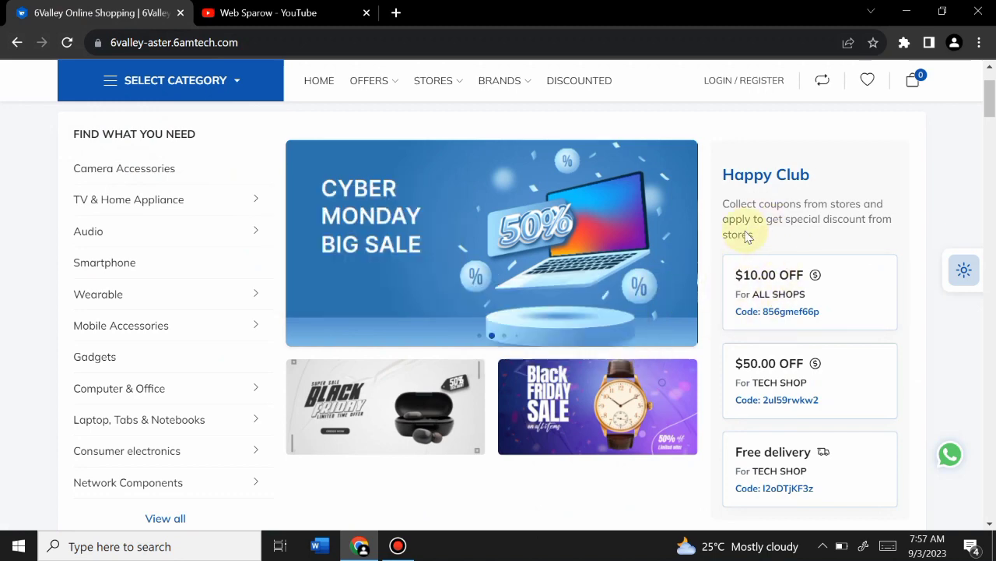
scroll(597, 306, down, 1)
scroll(597, 306, up, 3)
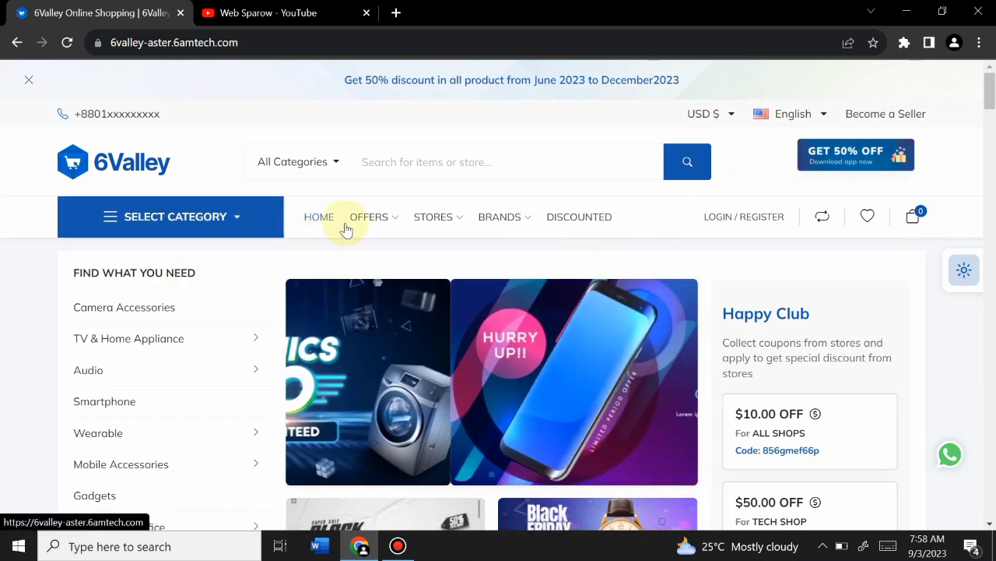
mouse_move(338, 230)
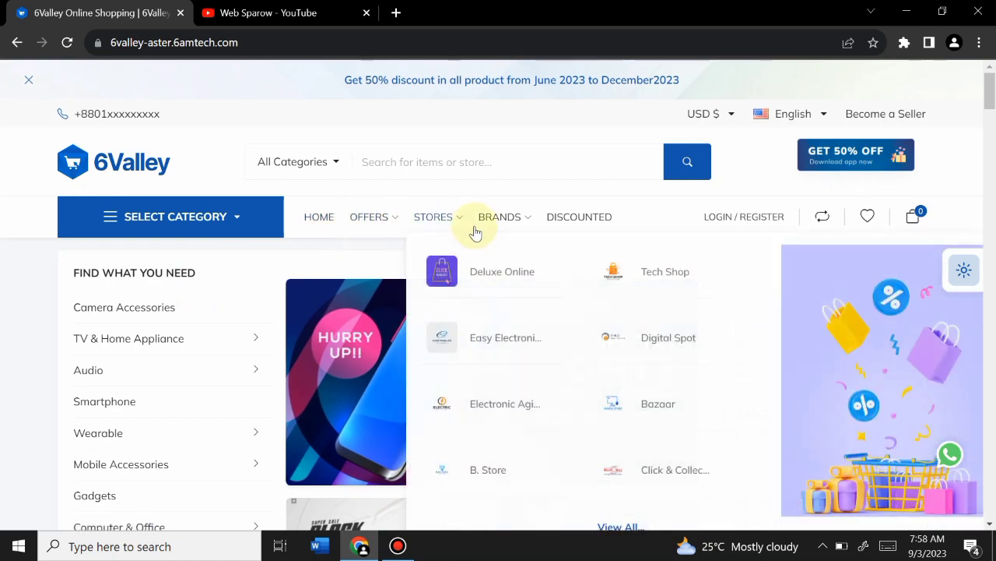
mouse_move(526, 231)
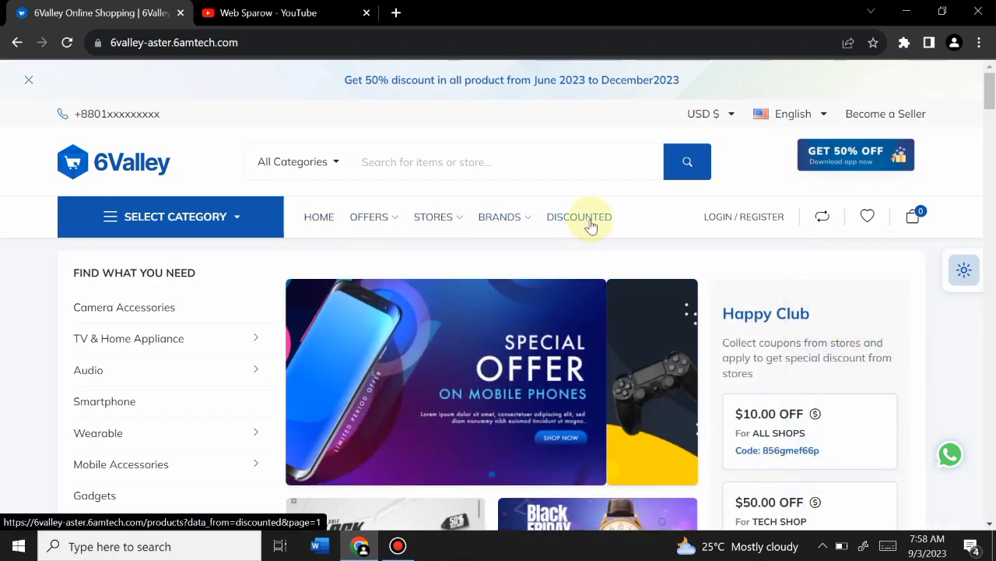
mouse_move(498, 218)
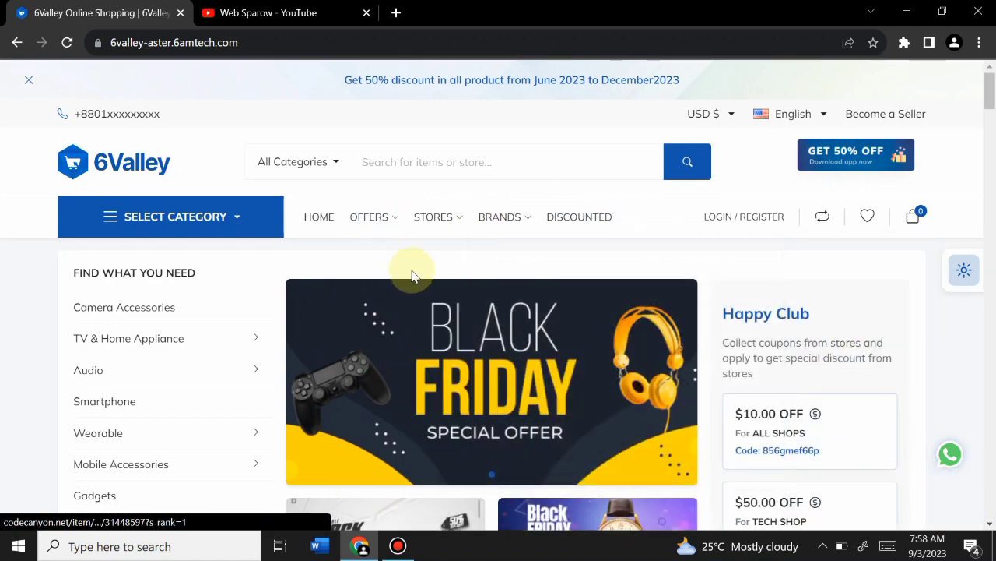
Browse the home page's category list submenus, sale banners and Happy Club coupons.
scroll(412, 272, down, 1)
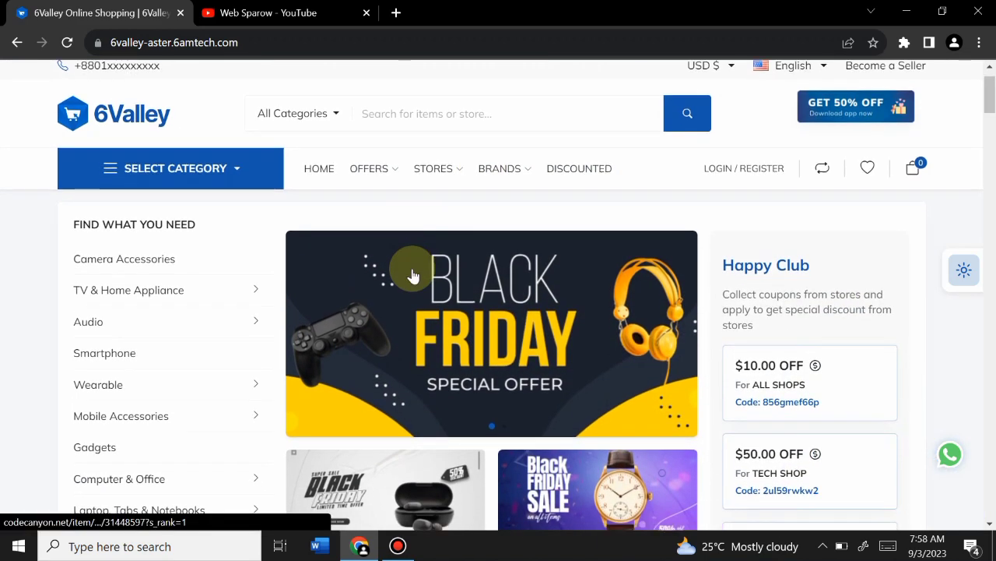
scroll(176, 355, down, 2)
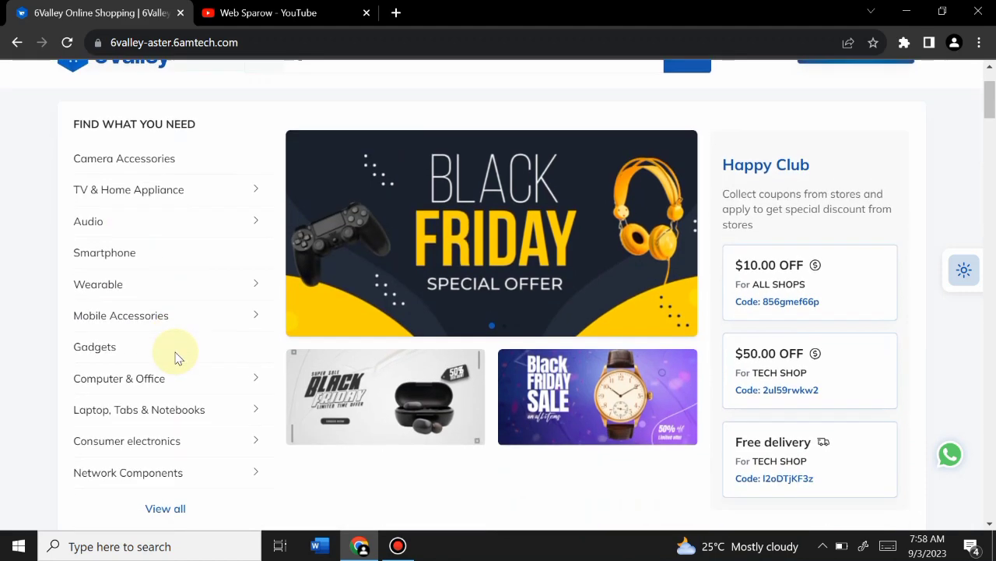
mouse_move(175, 359)
scroll(176, 354, up, 2)
scroll(176, 354, down, 2)
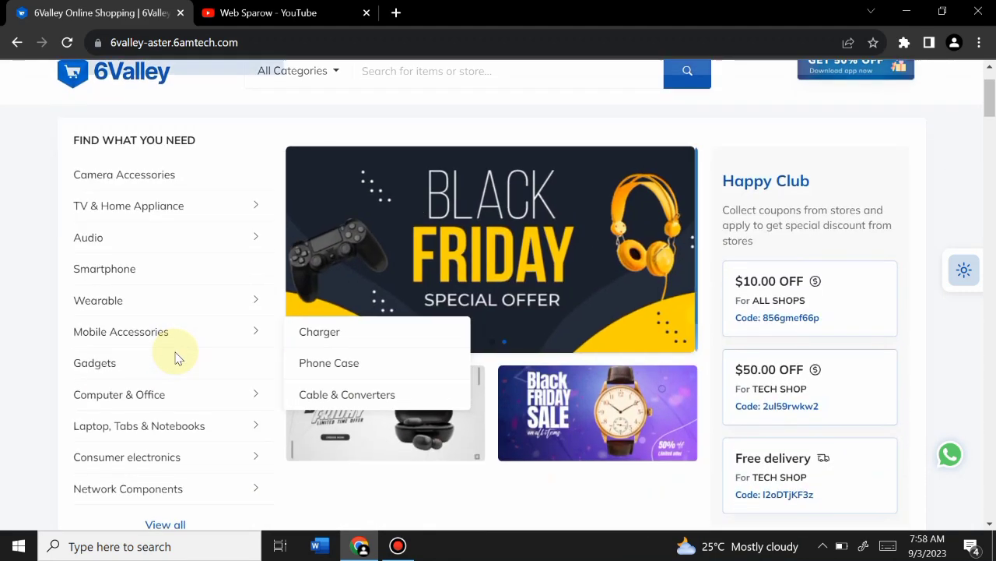
mouse_move(223, 218)
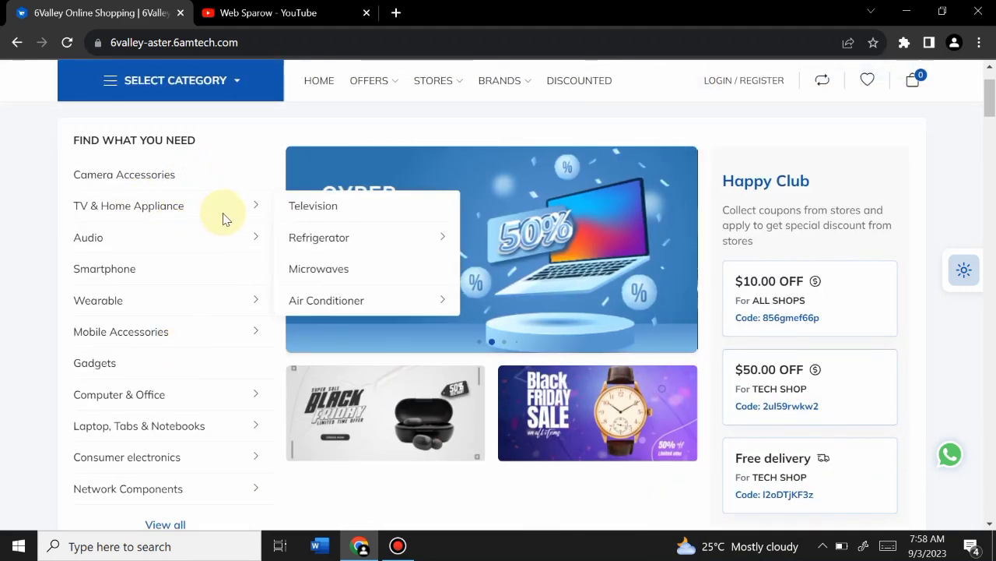
mouse_move(228, 244)
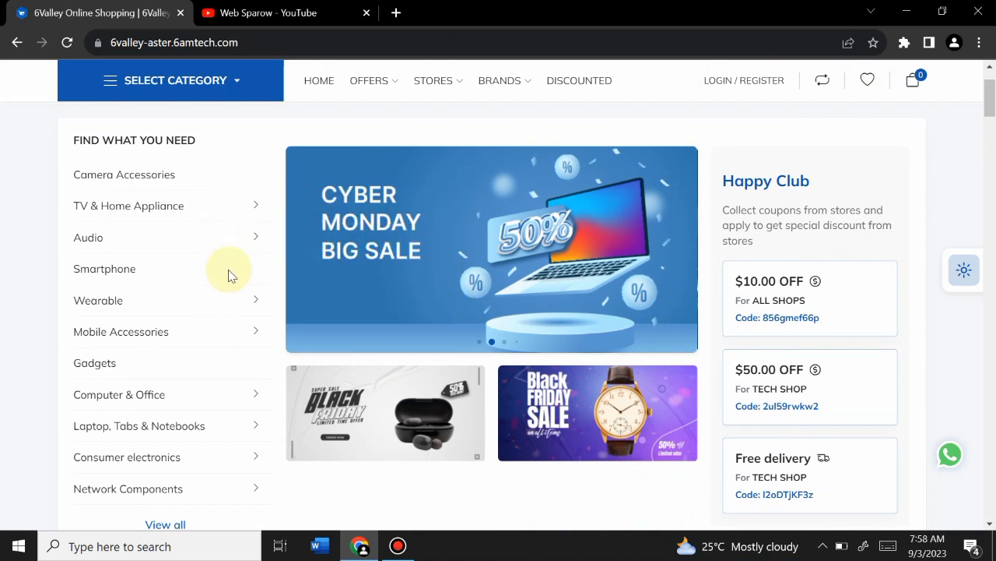
mouse_move(256, 300)
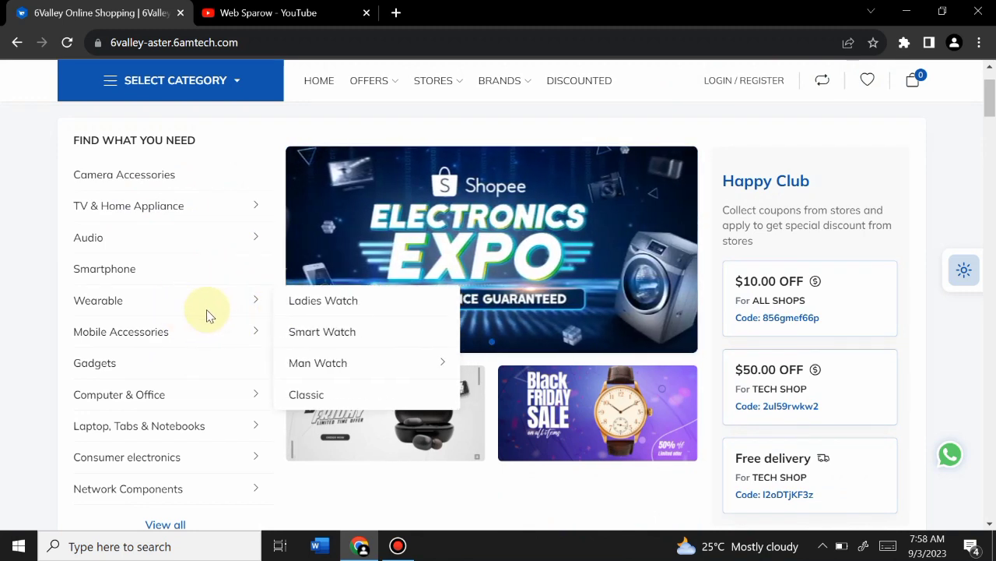
mouse_move(226, 325)
scroll(227, 325, down, 2)
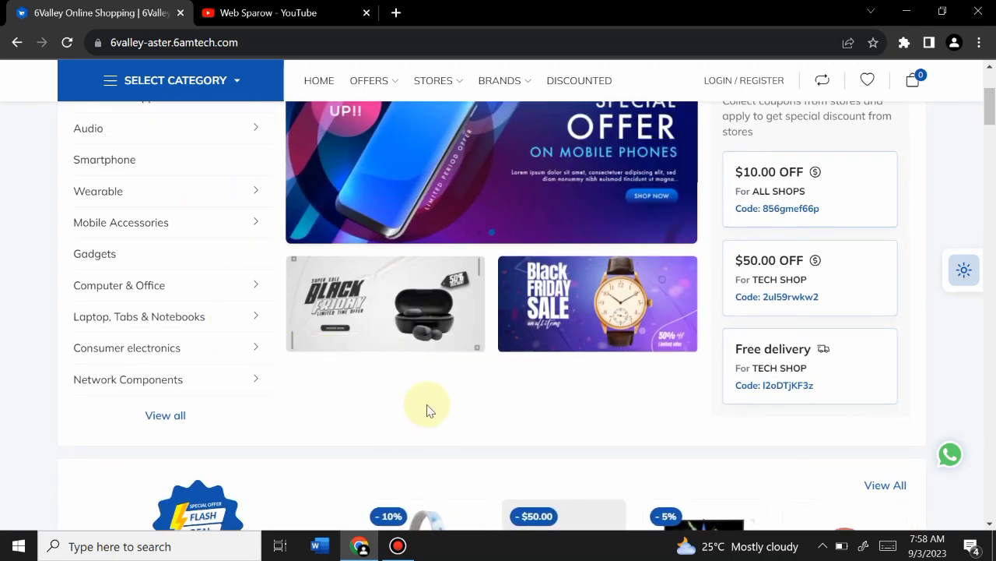
scroll(408, 407, down, 1)
scroll(410, 410, down, 2)
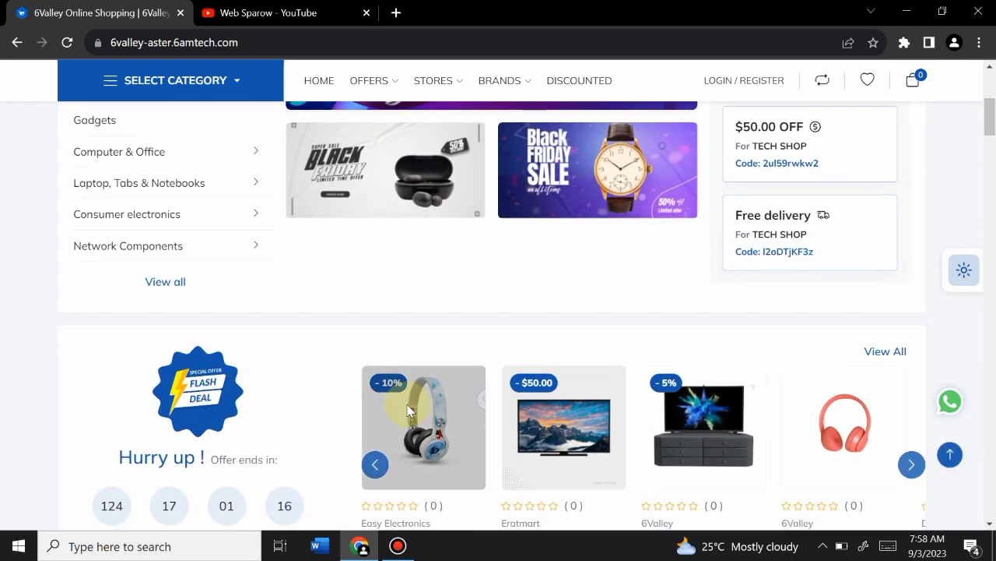
scroll(410, 411, up, 3)
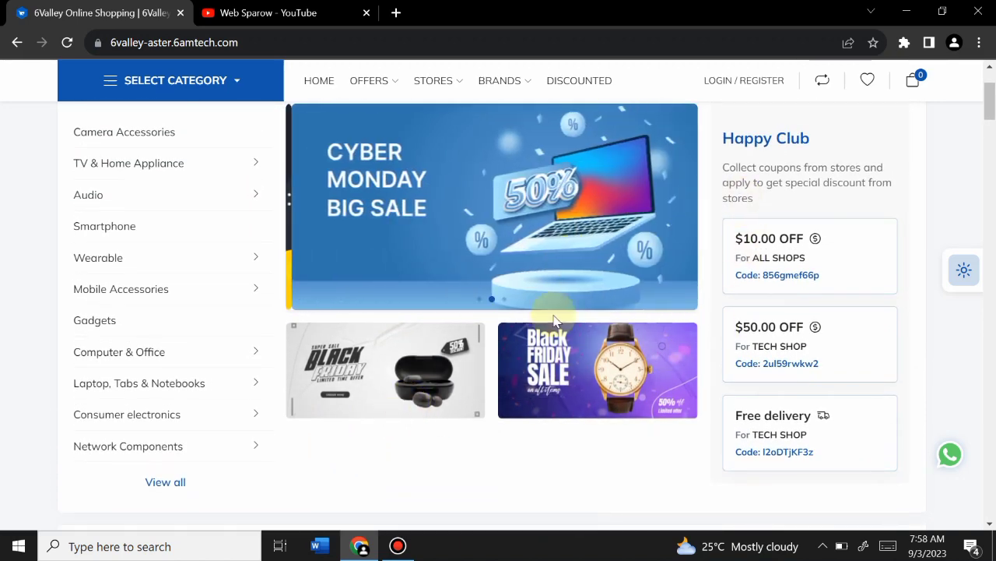
scroll(483, 334, up, 1)
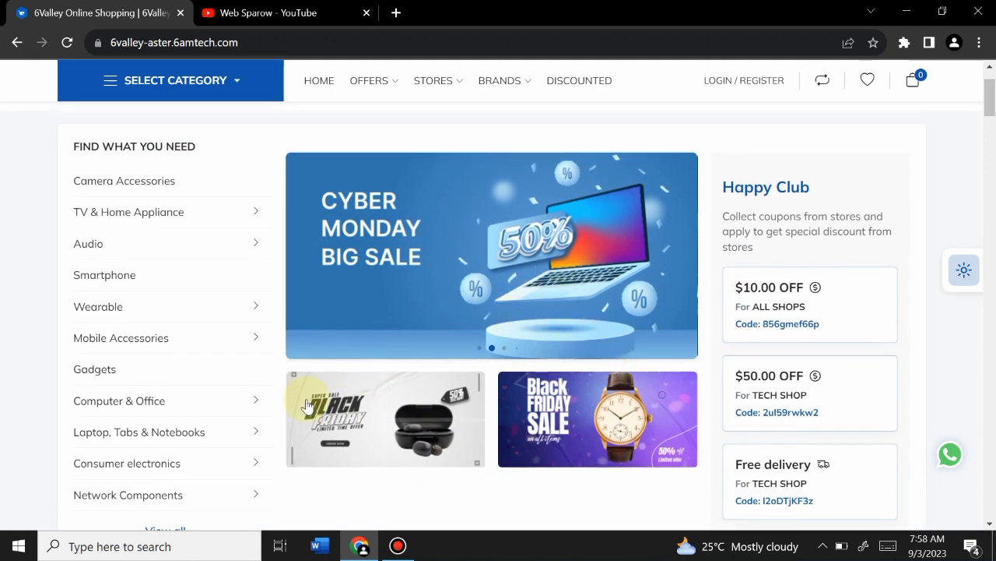
scroll(603, 374, down, 3)
scroll(607, 387, down, 3)
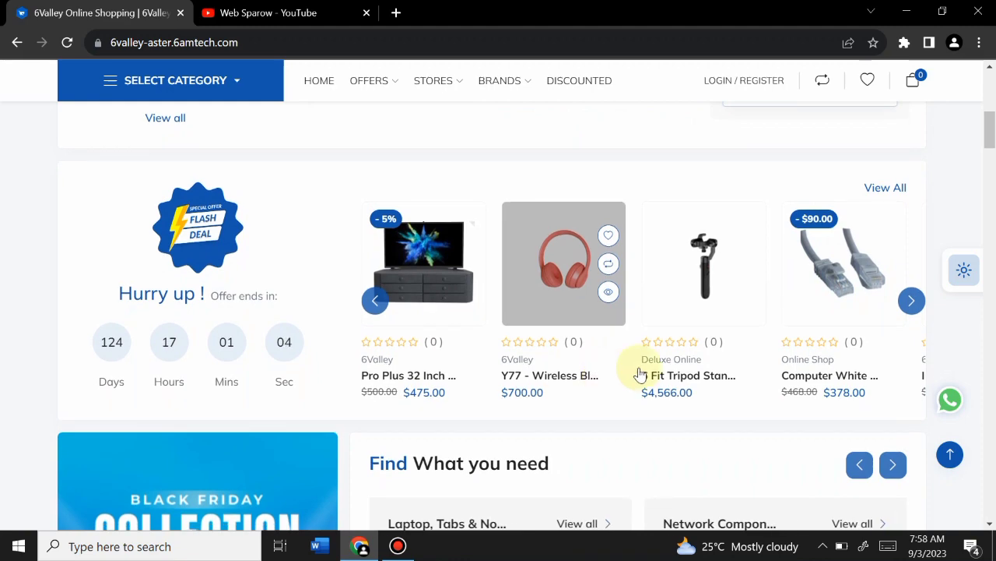
scroll(561, 409, down, 3)
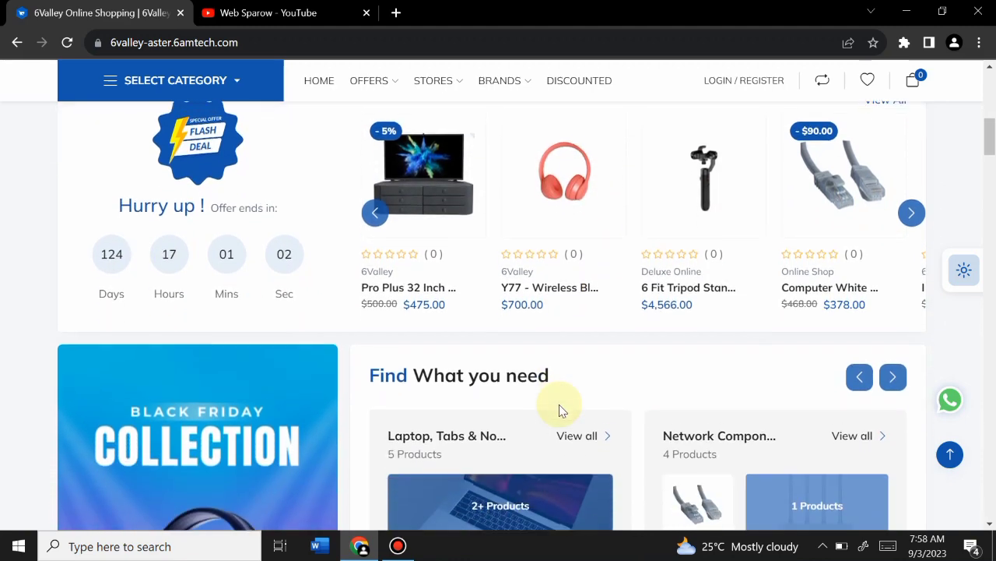
scroll(561, 410, down, 4)
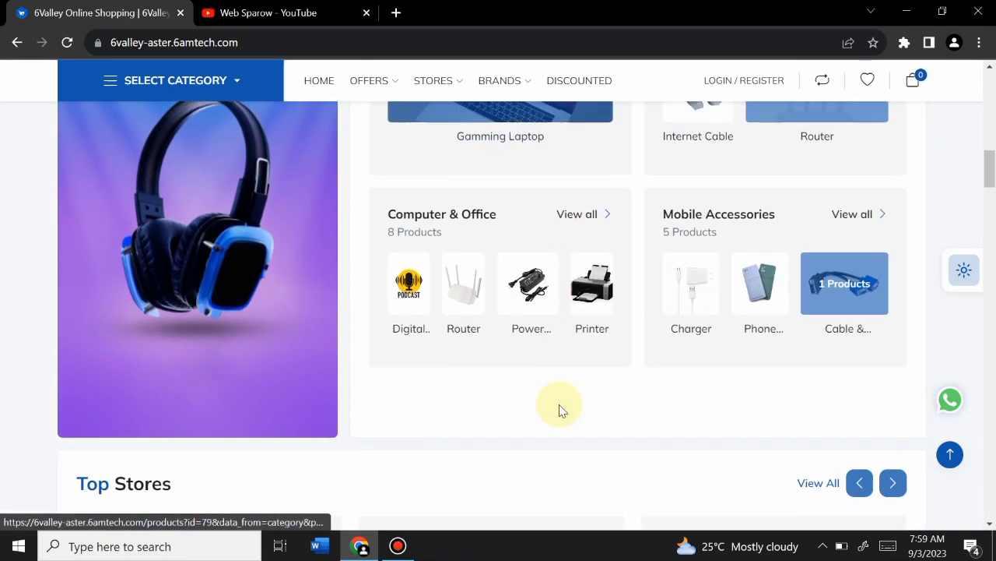
scroll(560, 411, down, 3)
scroll(560, 410, down, 5)
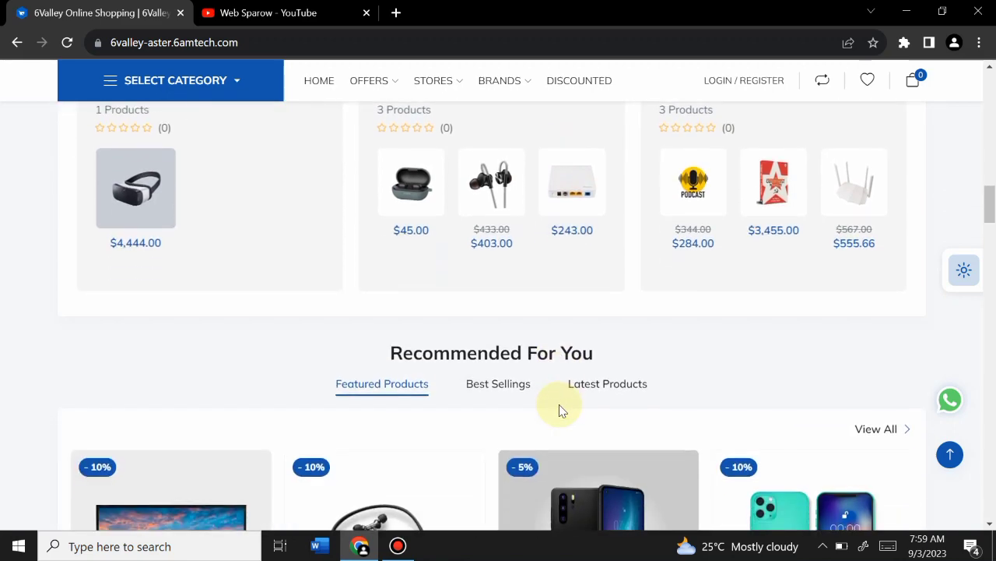
scroll(561, 410, down, 8)
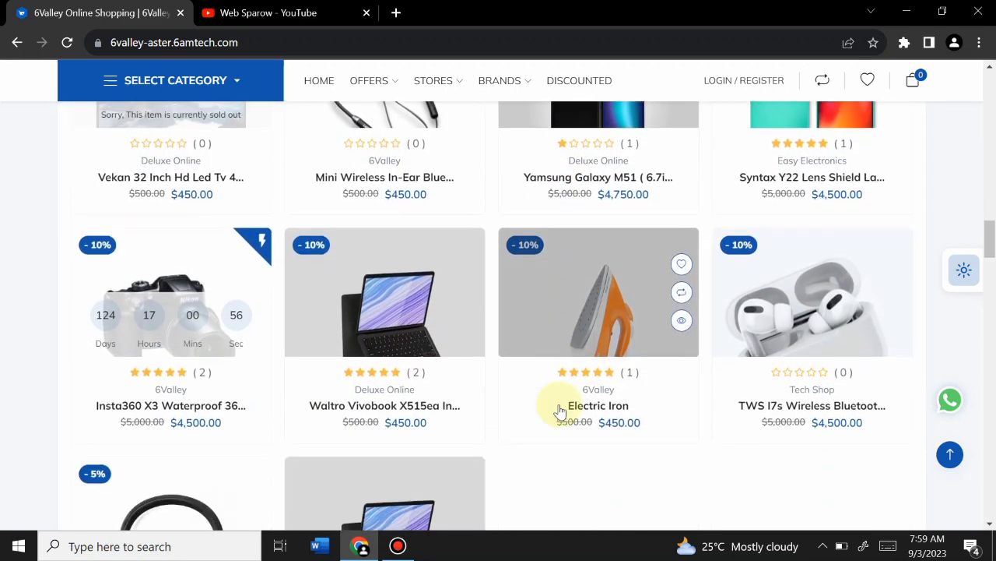
scroll(559, 410, down, 6)
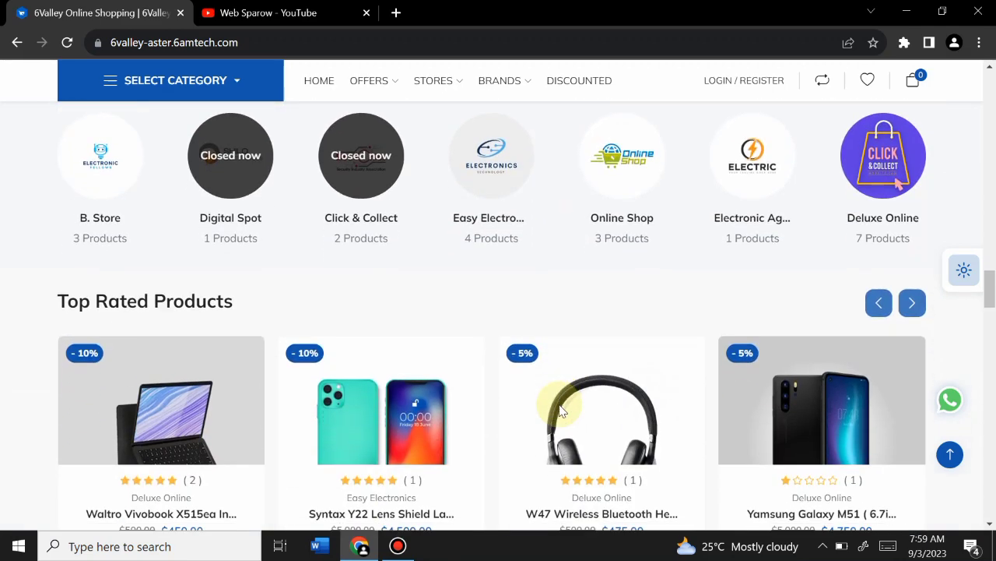
scroll(561, 410, up, 3)
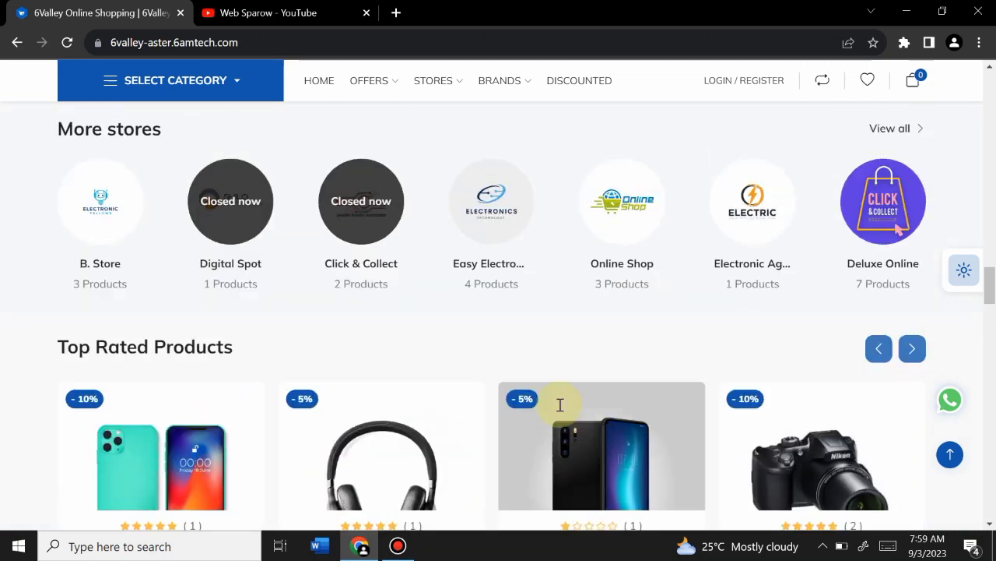
scroll(561, 410, down, 2)
scroll(559, 410, down, 8)
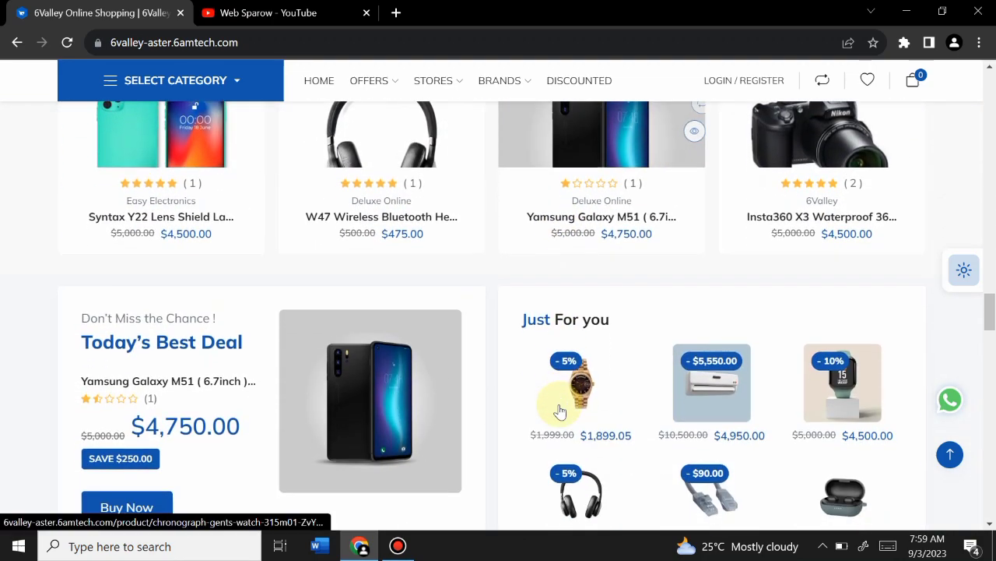
scroll(559, 410, down, 15)
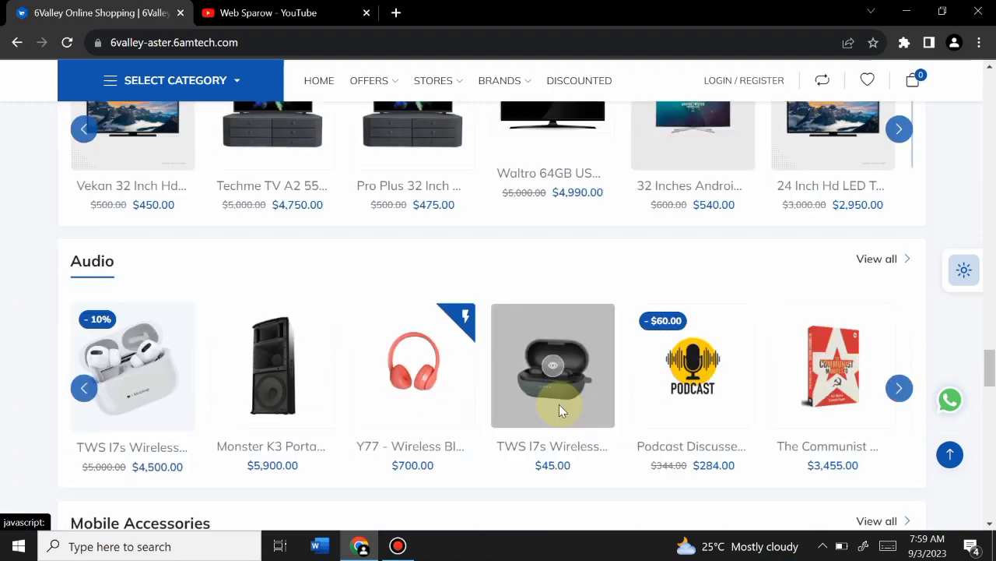
scroll(559, 410, down, 12)
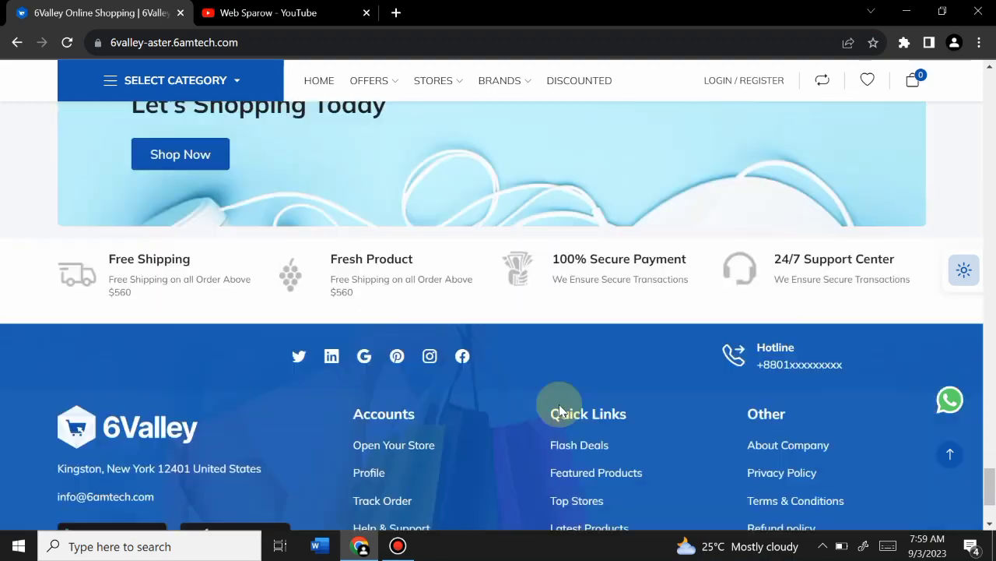
scroll(559, 411, up, 15)
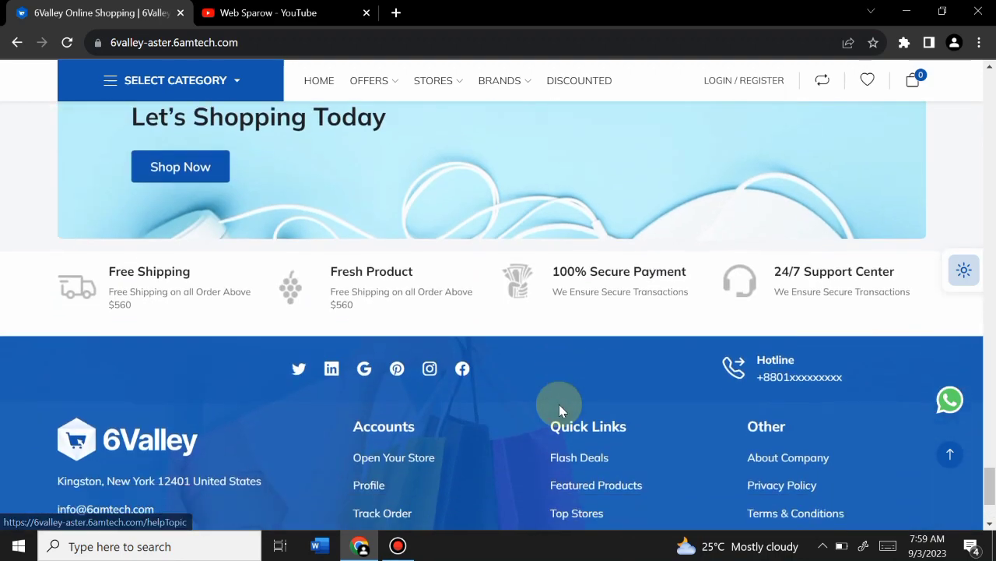
scroll(559, 404, up, 6)
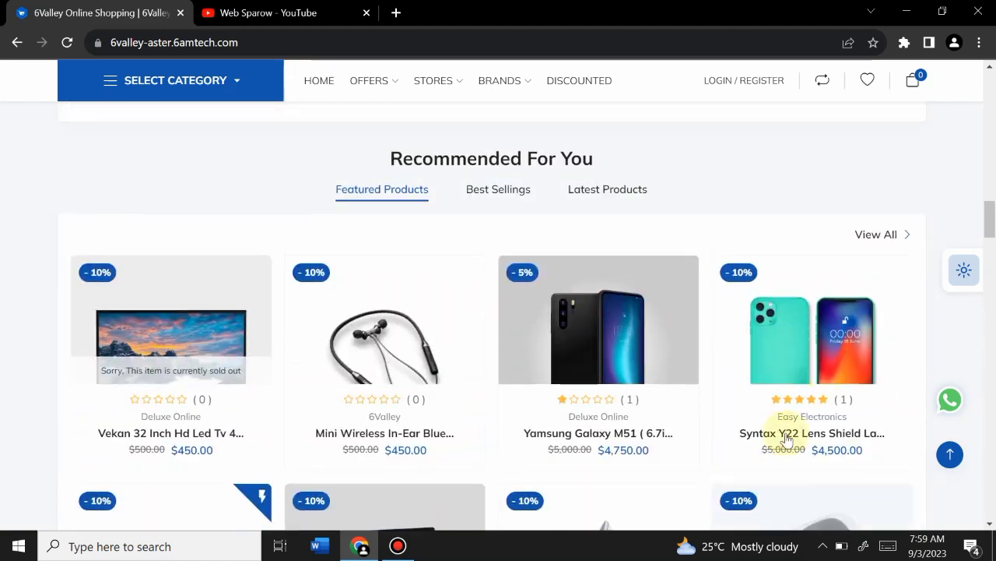
scroll(934, 409, up, 10)
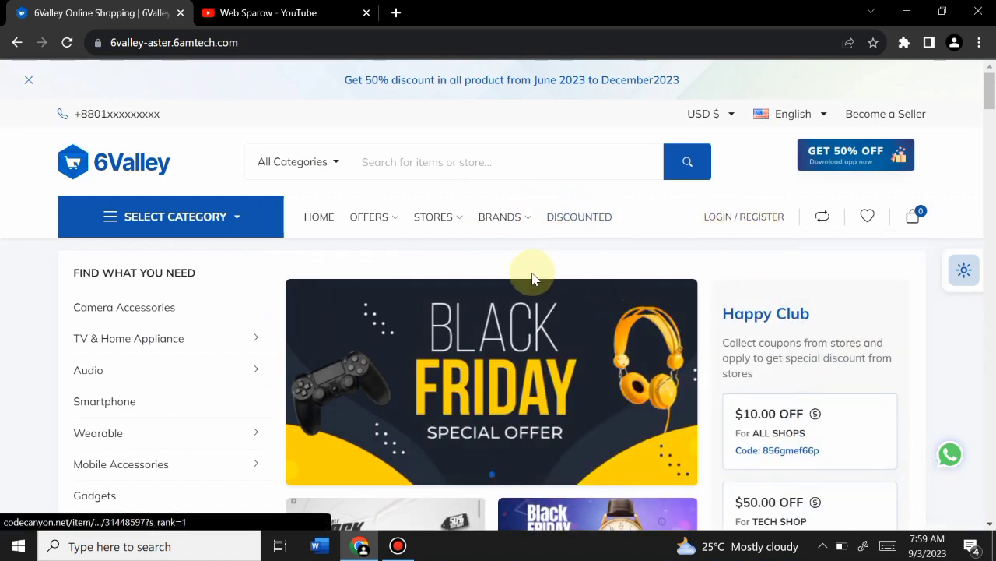
Peek at the store search's recent searches, then close the Web Sparow YouTube tab.
click(430, 165)
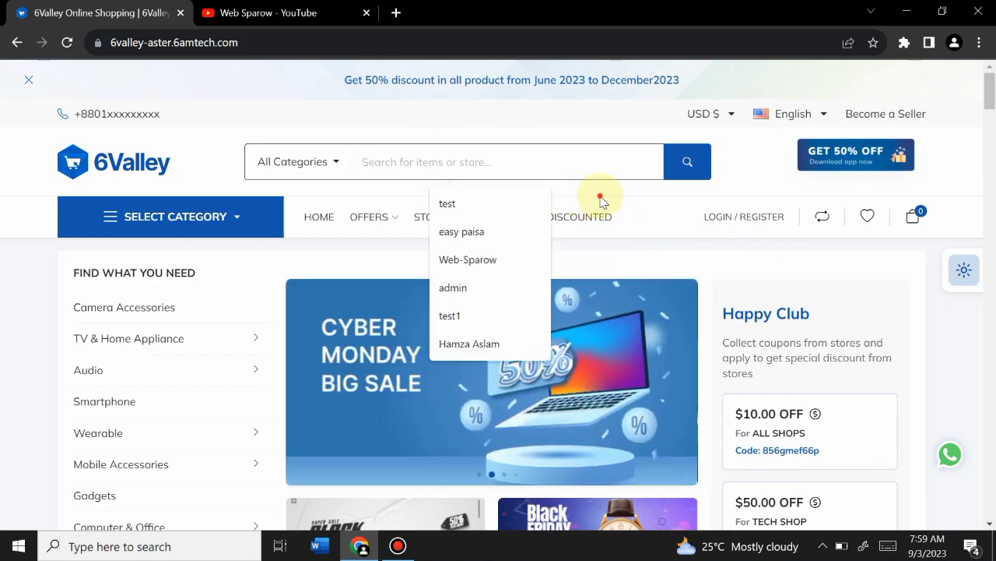
click(646, 274)
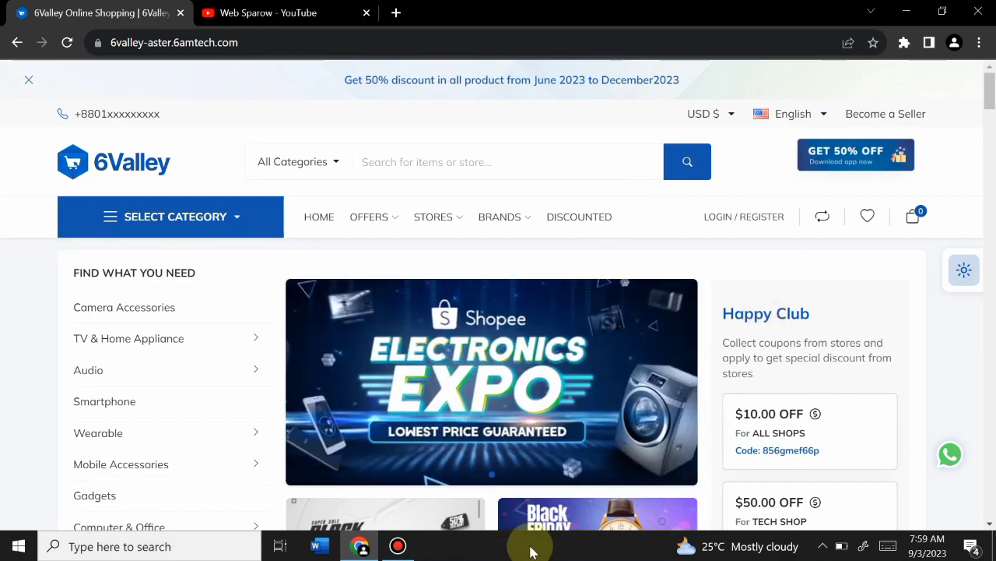
scroll(593, 373, down, 6)
scroll(593, 372, down, 3)
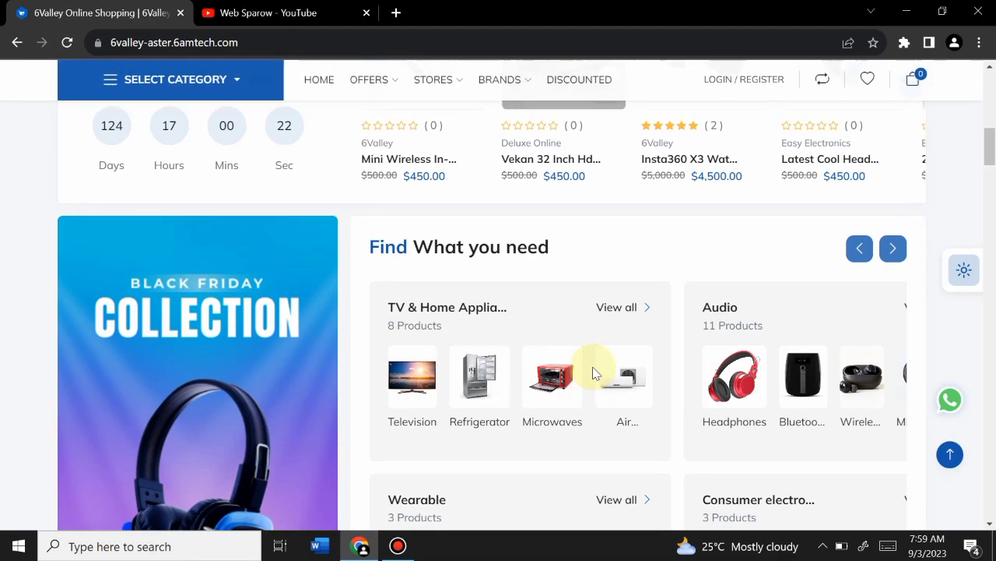
scroll(593, 372, up, 10)
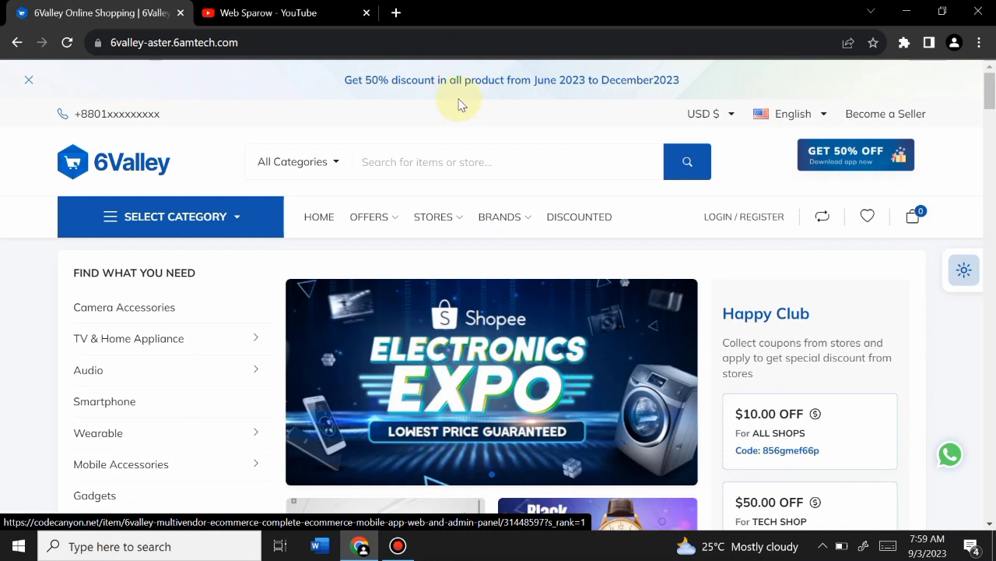
click(367, 15)
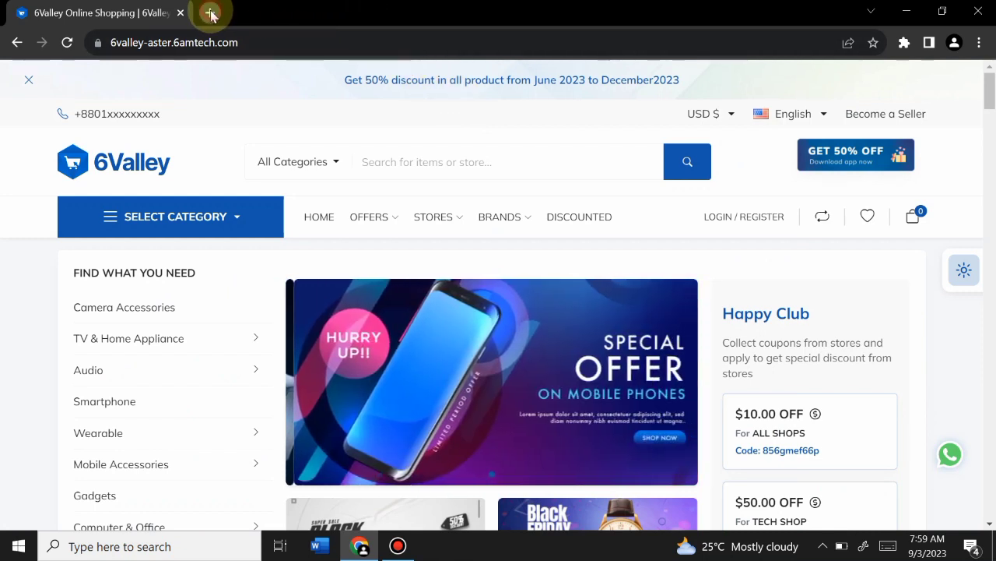
Open demo1.scriptsmasher.in in a new browser tab.
click(207, 13)
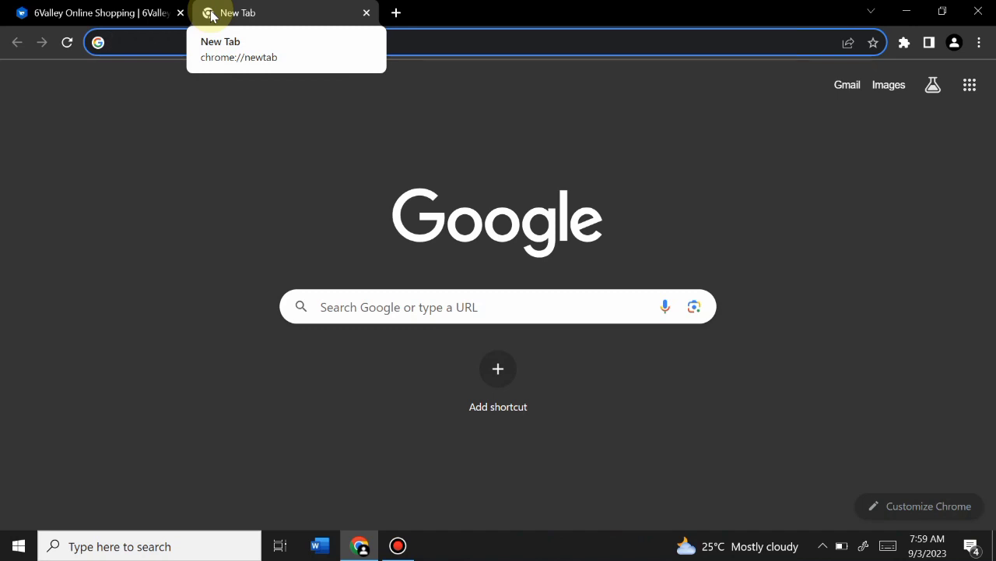
text(demo)
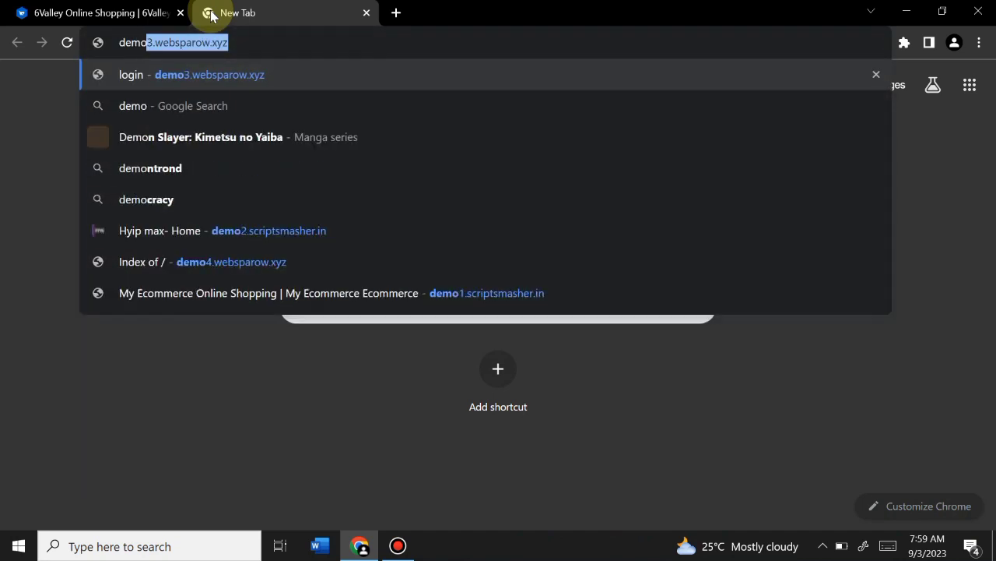
text(1)
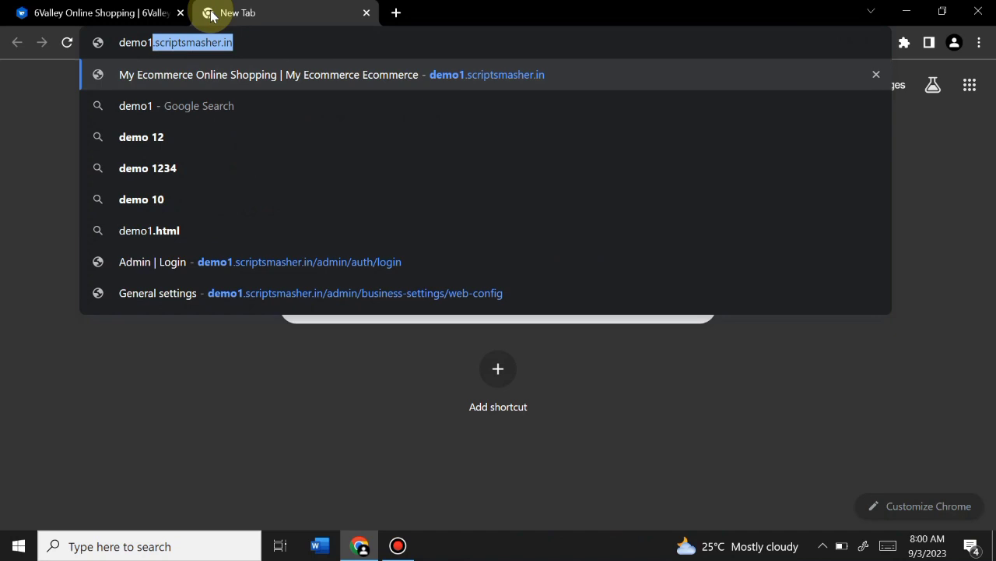
key(Return)
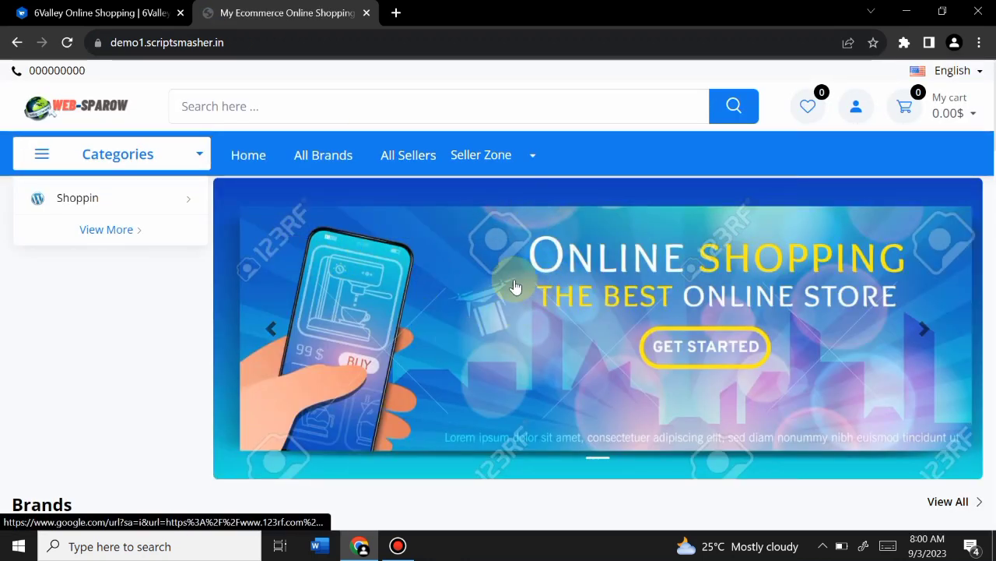
scroll(446, 273, down, 1)
scroll(448, 272, up, 1)
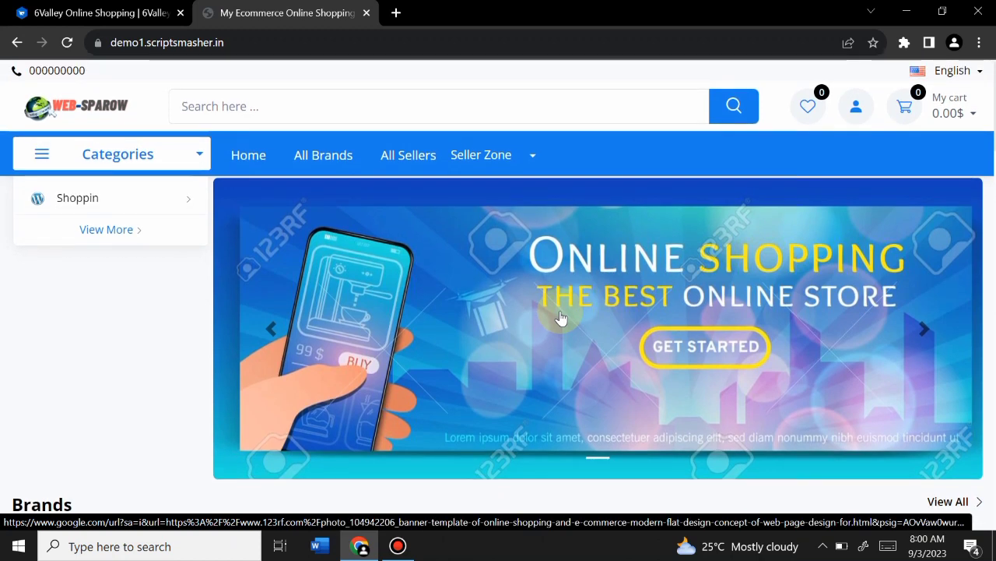
scroll(560, 318, down, 2)
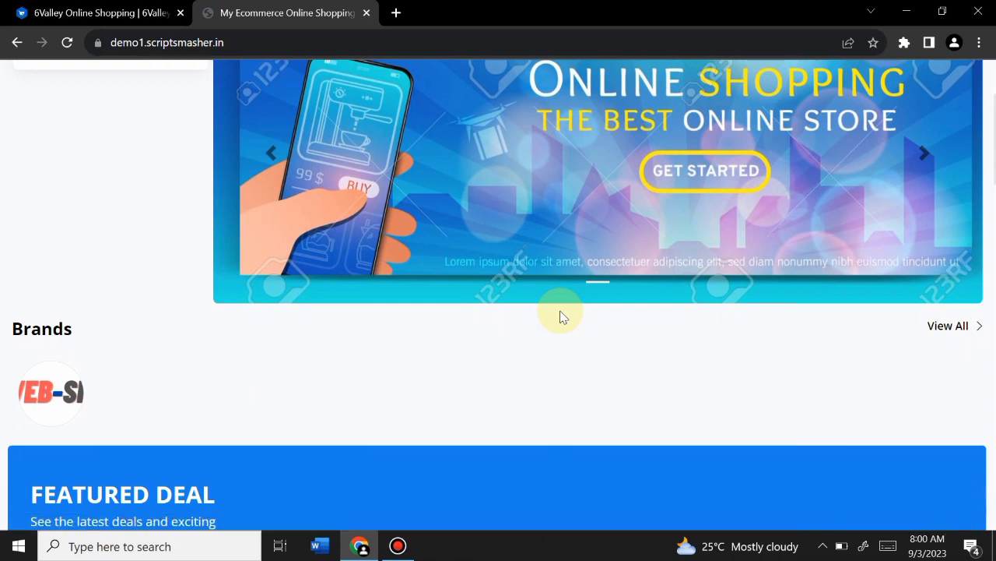
scroll(563, 318, down, 2)
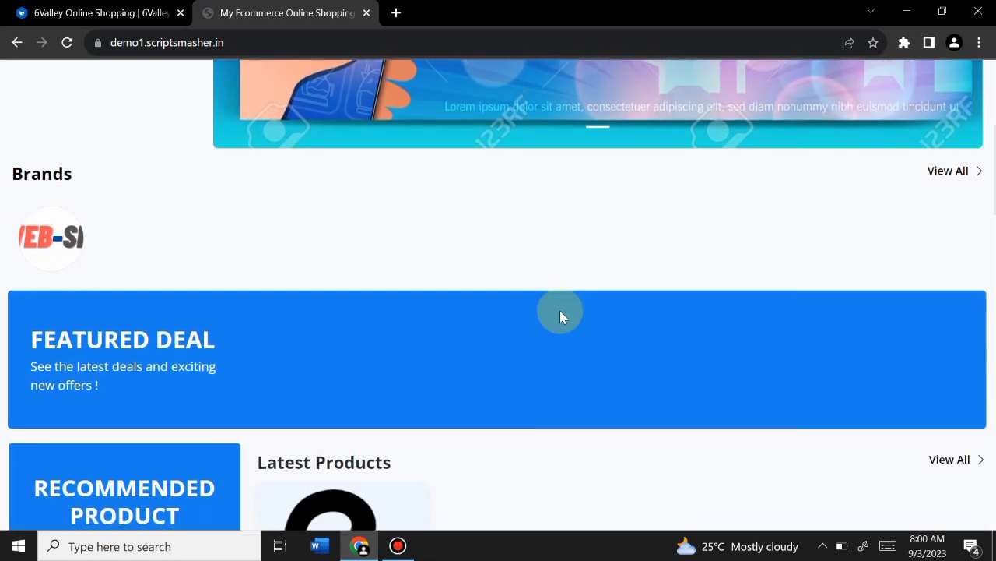
scroll(561, 314, up, 4)
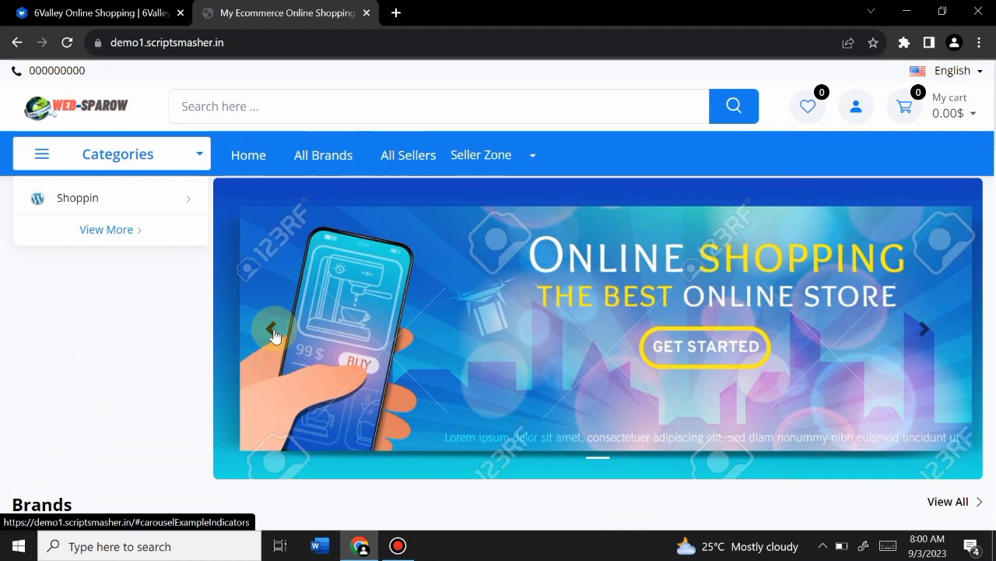
scroll(429, 256, down, 1)
scroll(429, 256, up, 1)
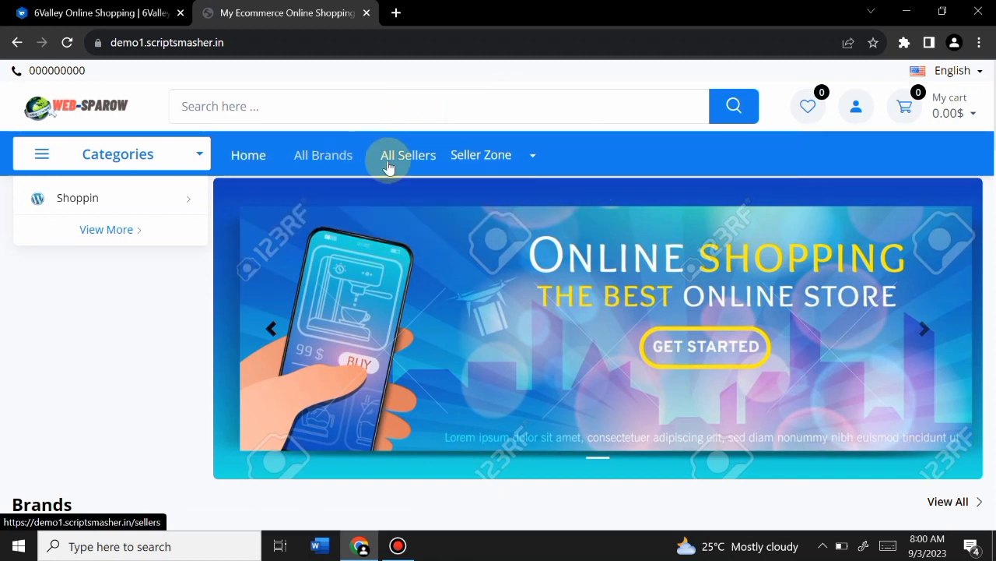
click(520, 156)
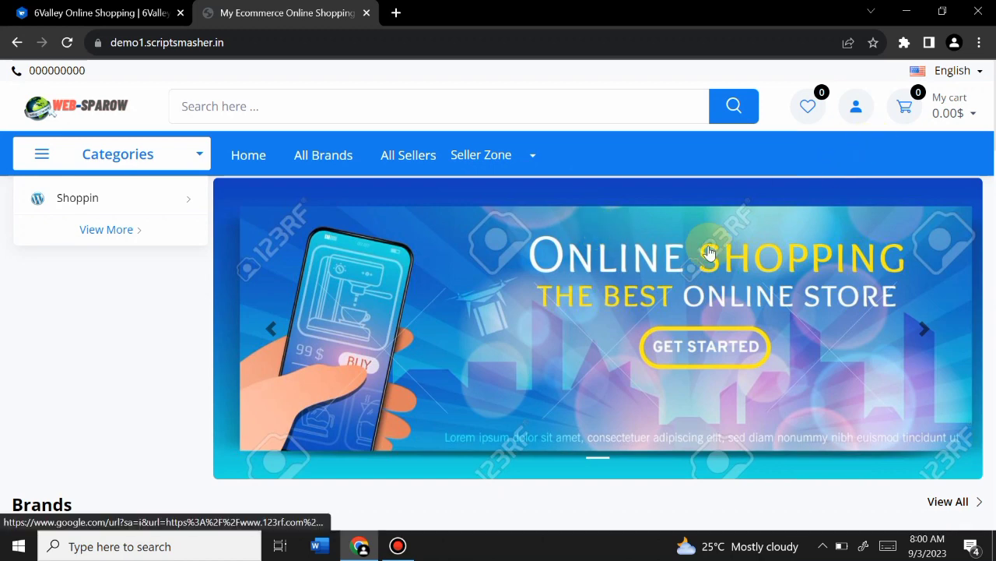
scroll(708, 247, down, 5)
scroll(708, 247, down, 3)
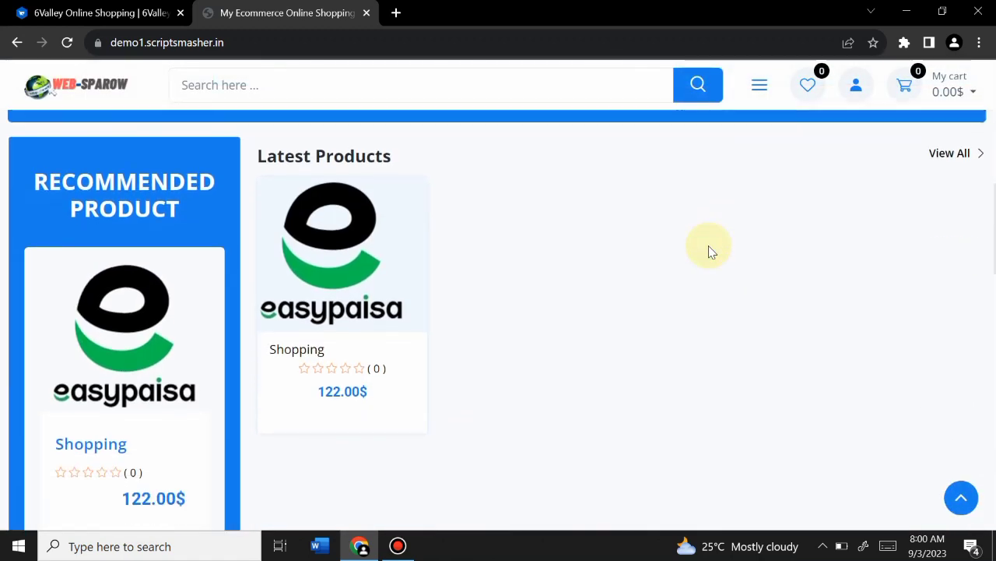
click(395, 294)
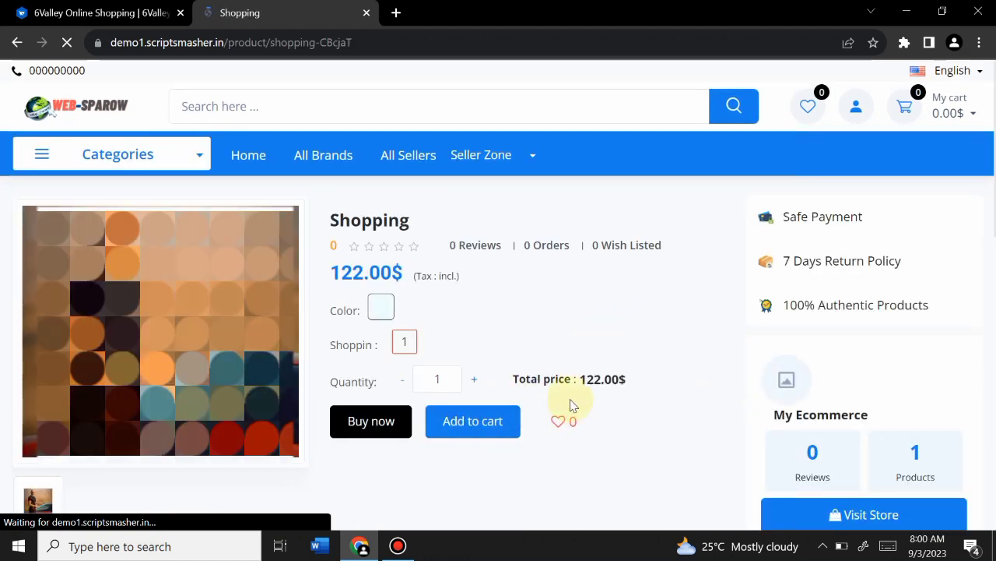
click(17, 42)
scroll(591, 305, down, 7)
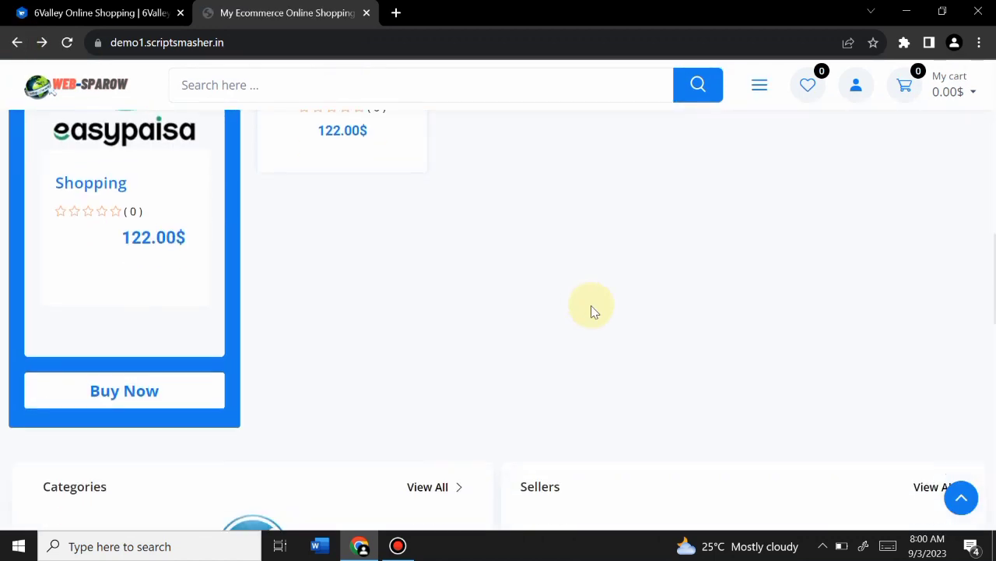
scroll(591, 312, up, 5)
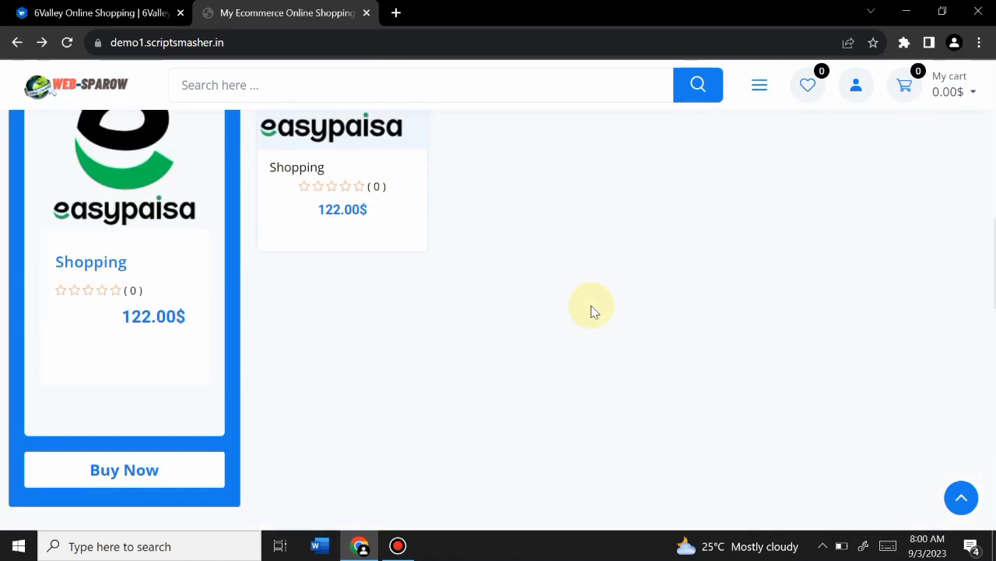
scroll(492, 380, down, 2)
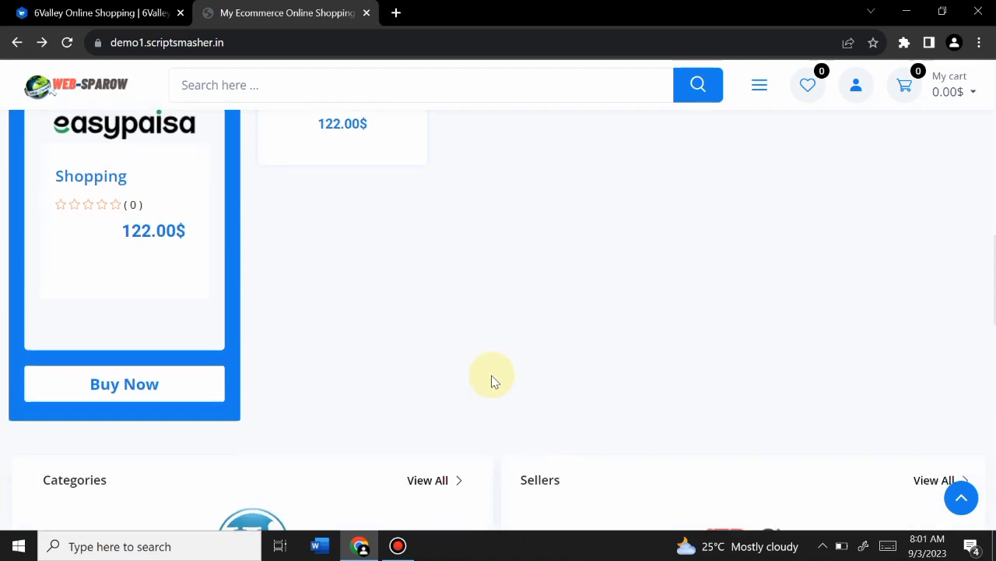
scroll(492, 381, down, 10)
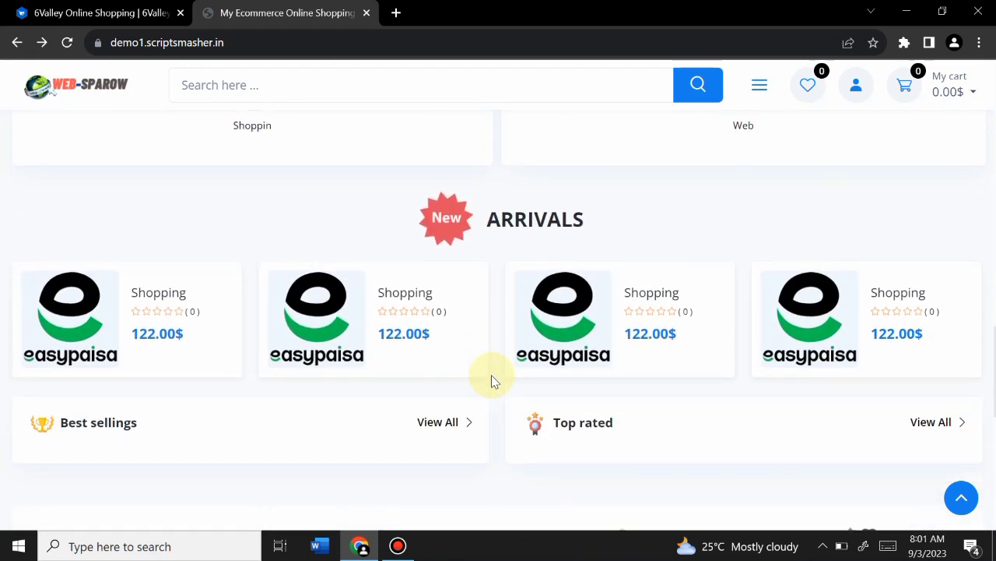
scroll(491, 381, down, 3)
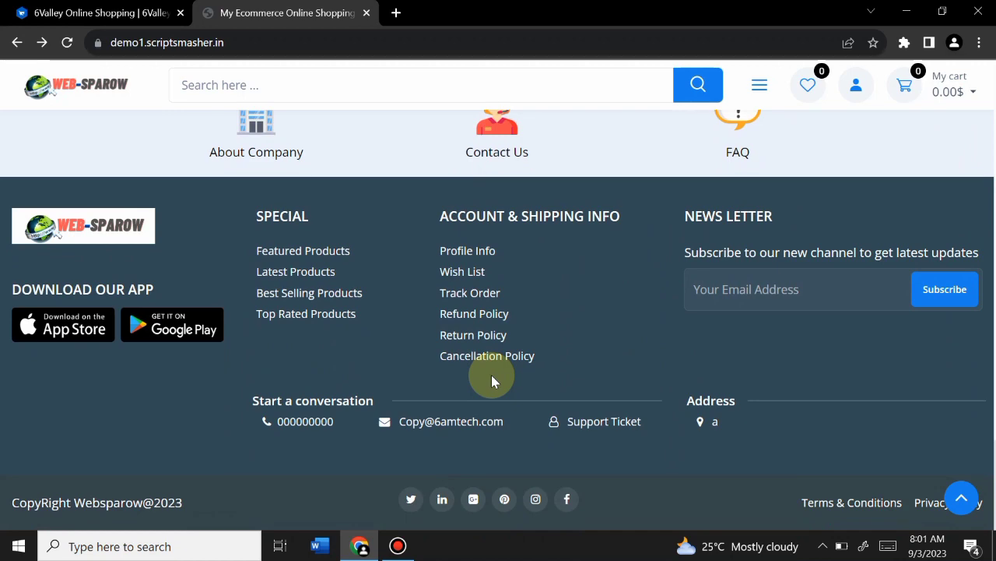
scroll(674, 350, up, 20)
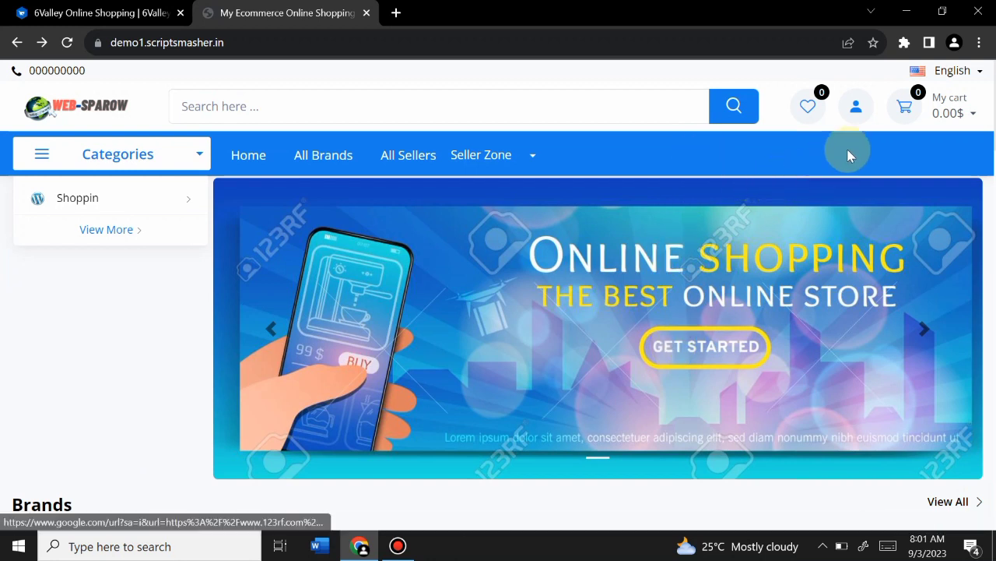
View the customer Sign up form, then go back and open the Sign in page.
click(857, 107)
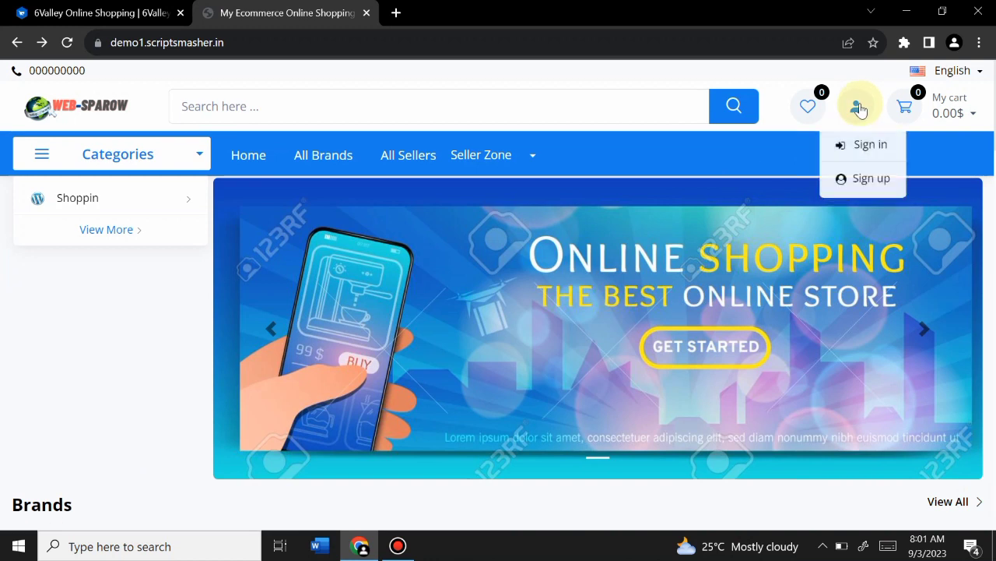
click(862, 179)
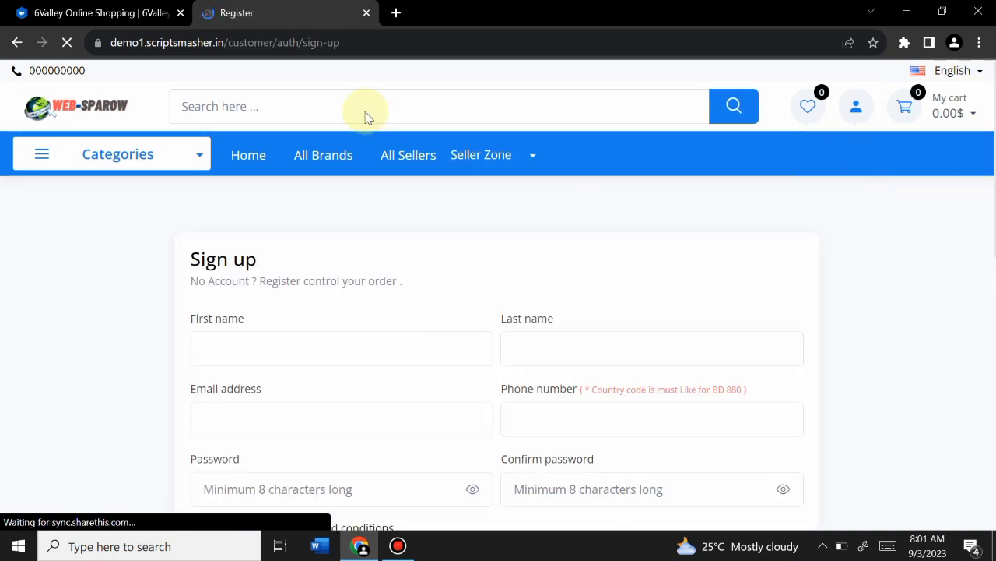
click(17, 43)
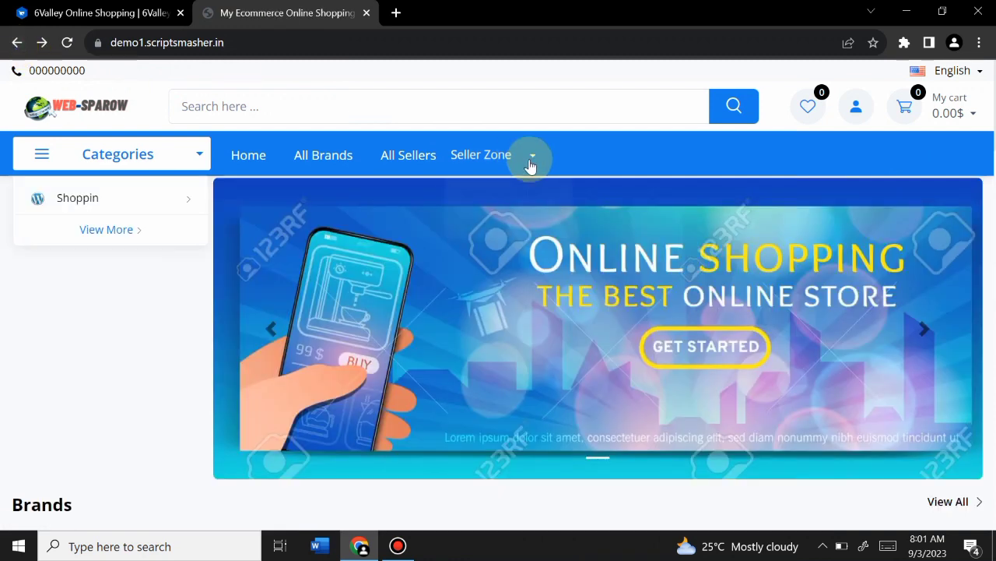
click(857, 107)
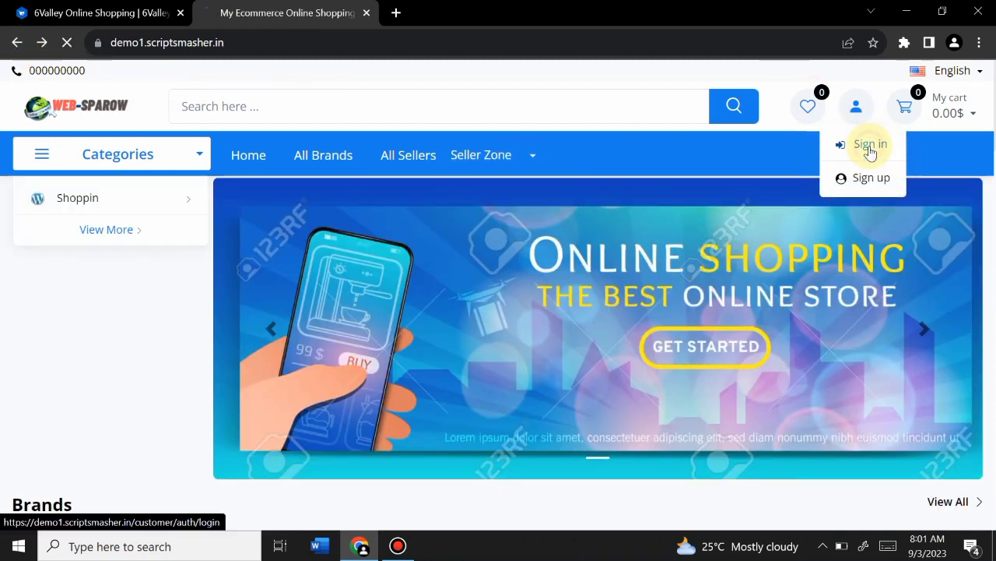
click(871, 146)
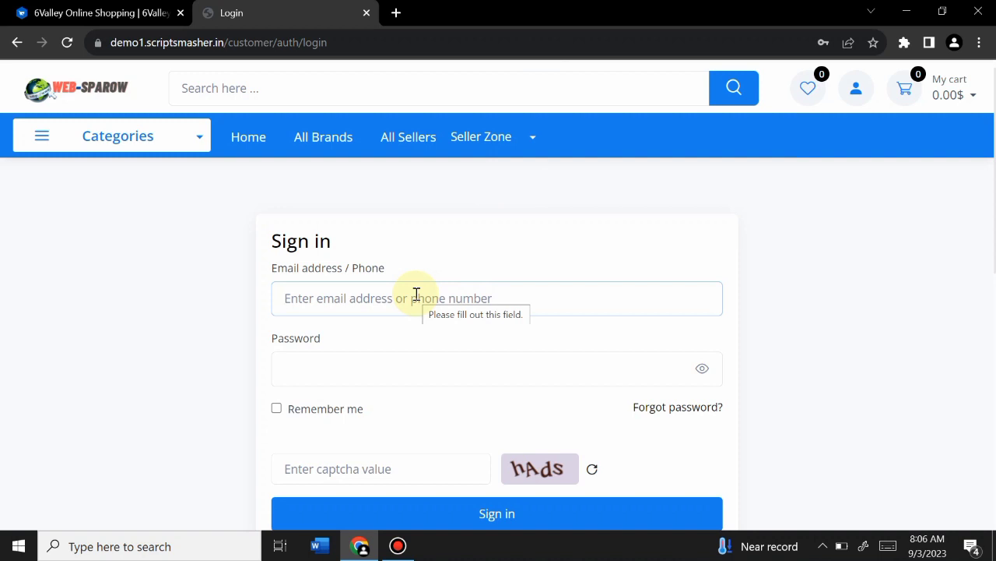
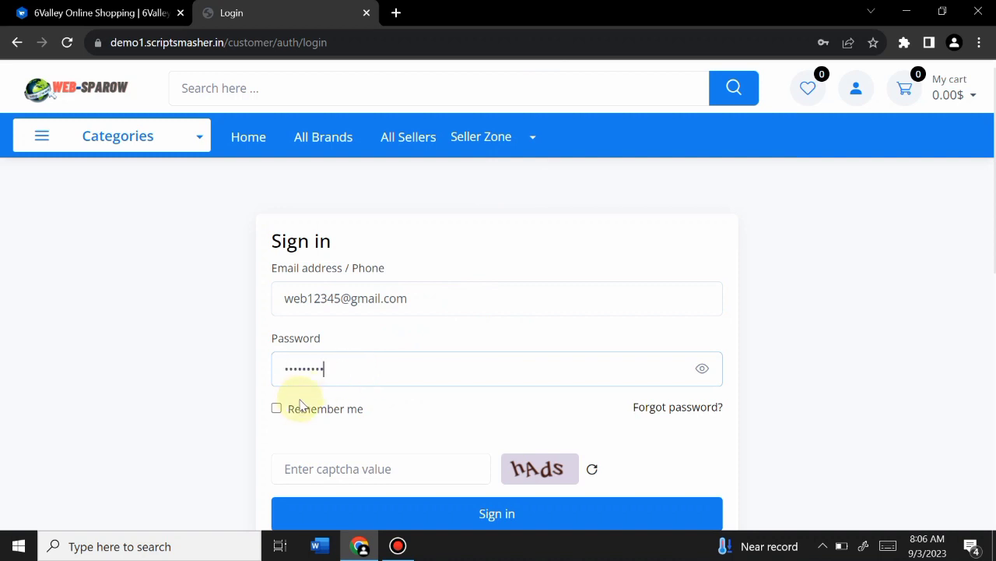
Log in with the customer's email and password.
scroll(304, 424, down, 1)
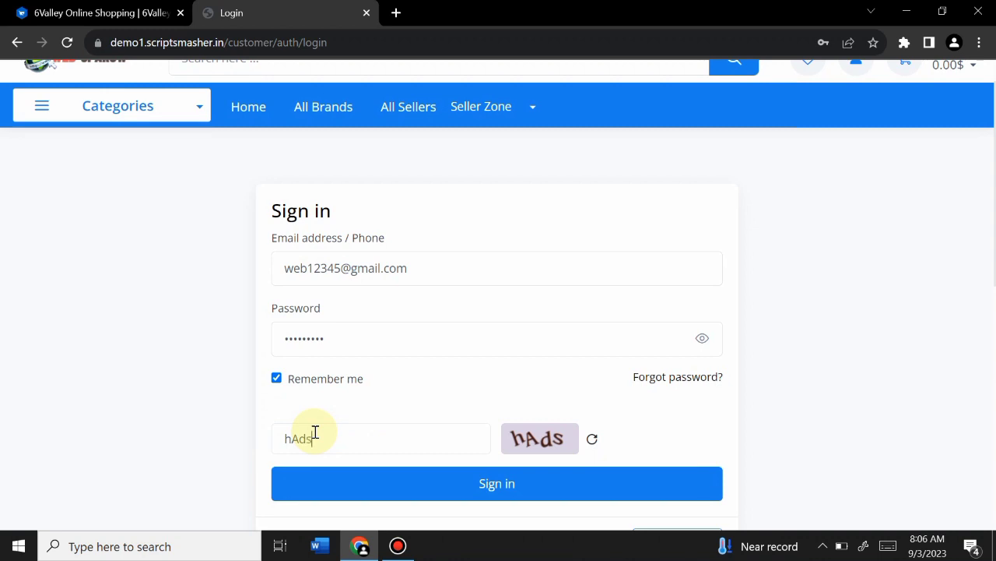
click(416, 493)
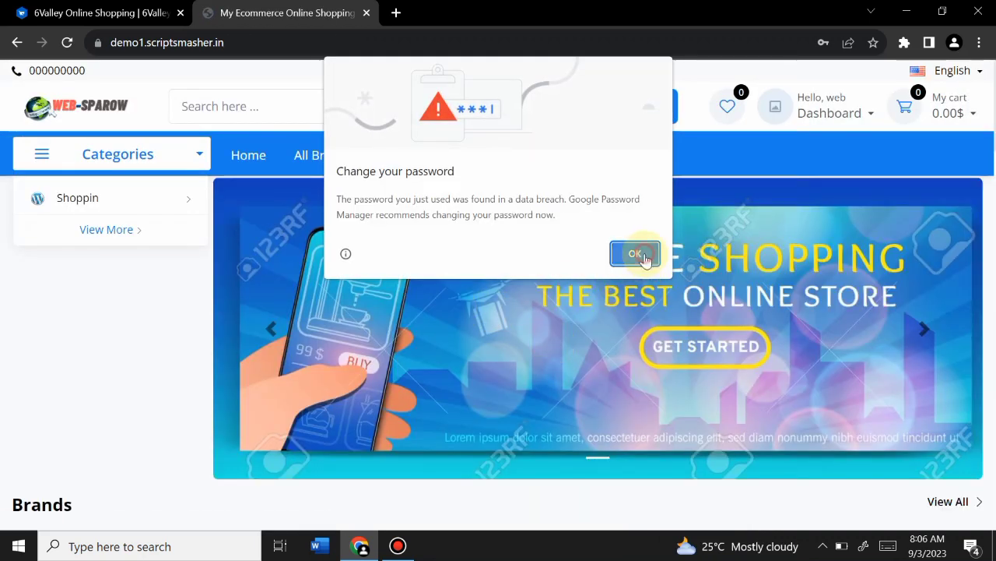
Dismiss the breached-password warning and view the customer's Profile Info page.
click(635, 255)
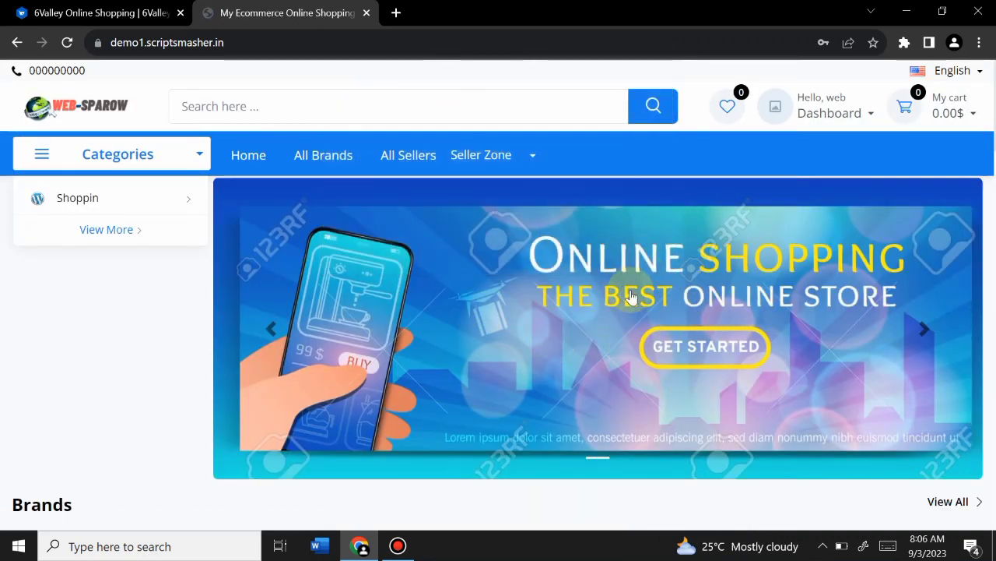
click(832, 116)
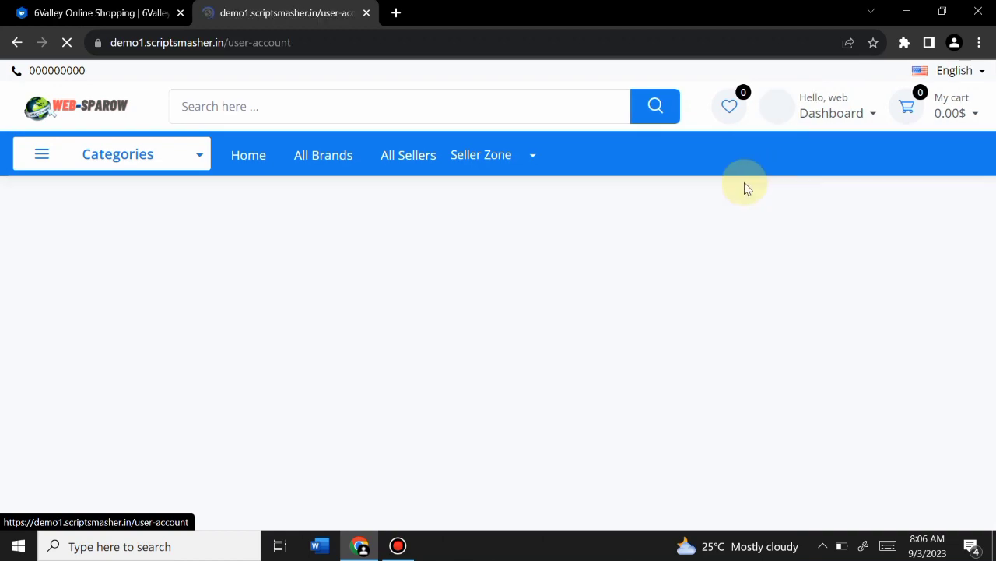
scroll(505, 362, down, 7)
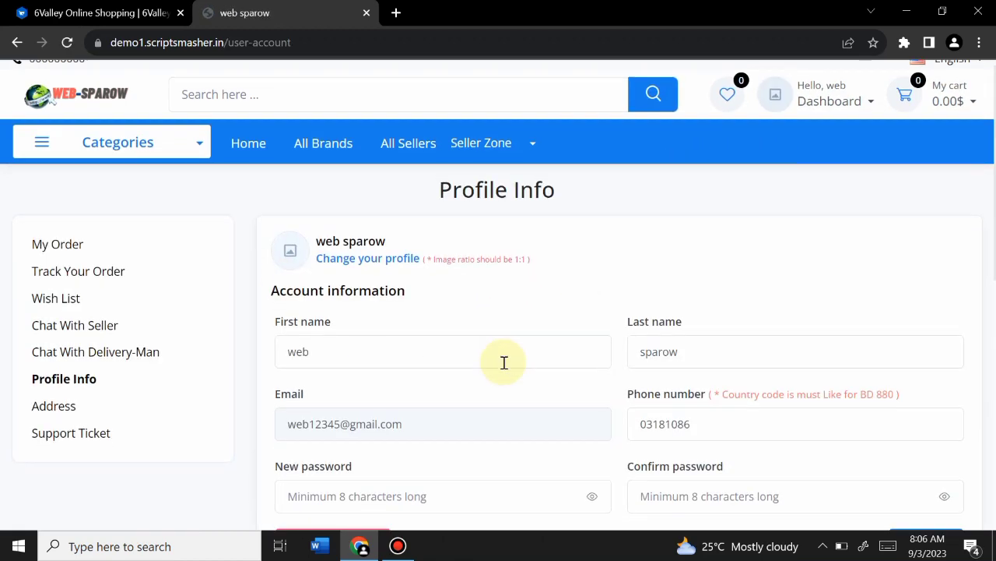
scroll(502, 365, up, 8)
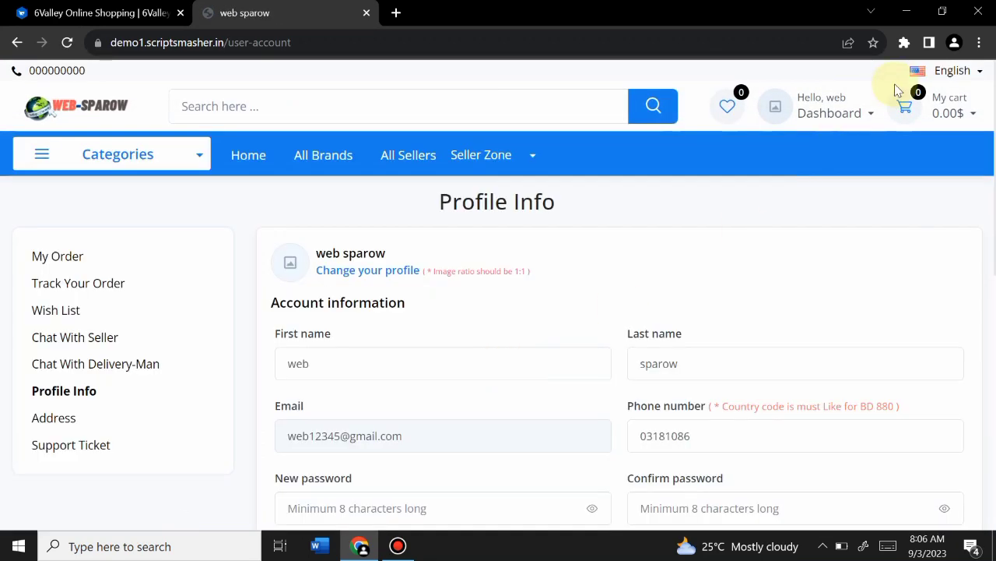
Open the customer's My Order page, which shows no orders.
click(845, 123)
click(779, 144)
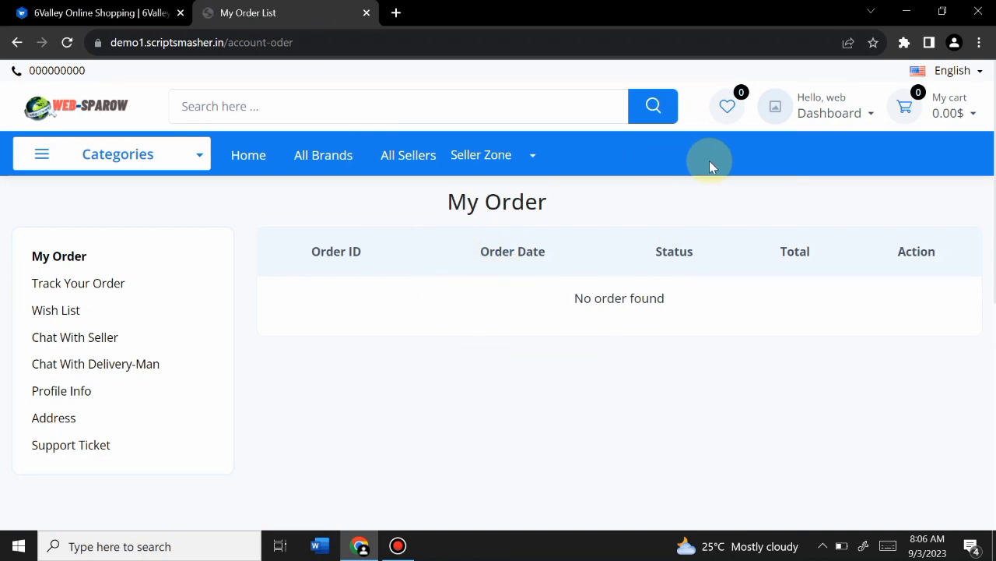
click(843, 114)
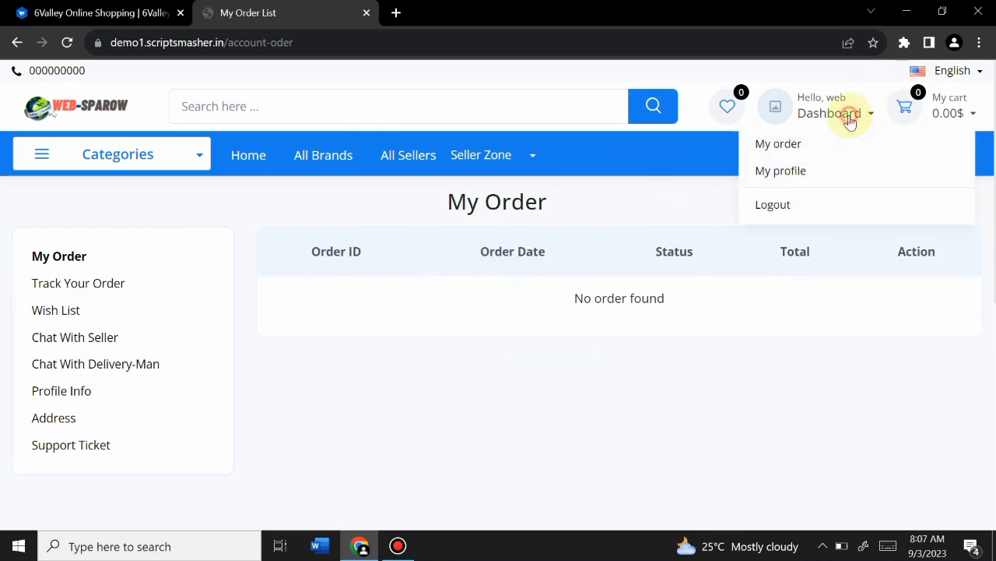
click(809, 144)
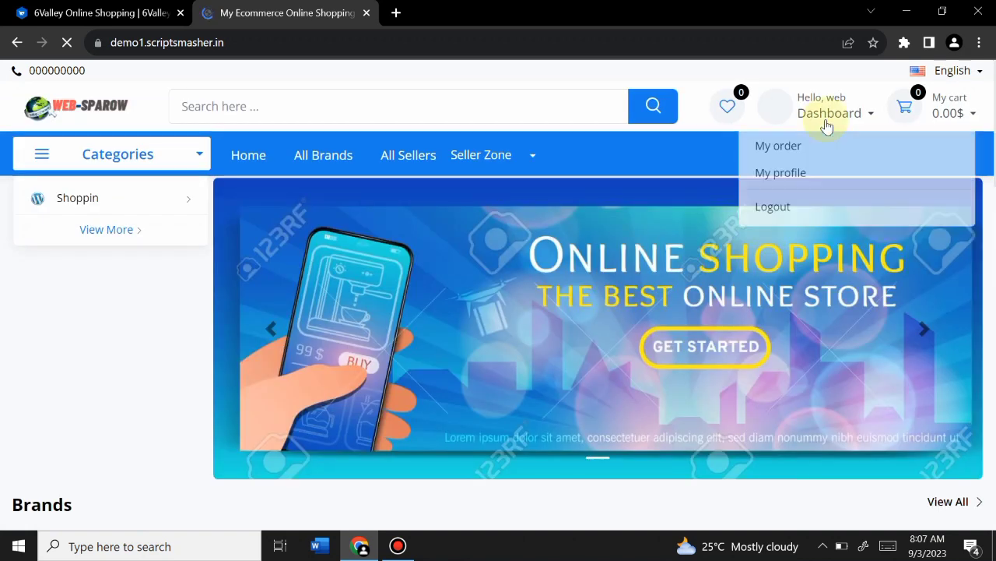
Scroll down to the Brands section and back up, then select the address bar.
mouse_move(963, 113)
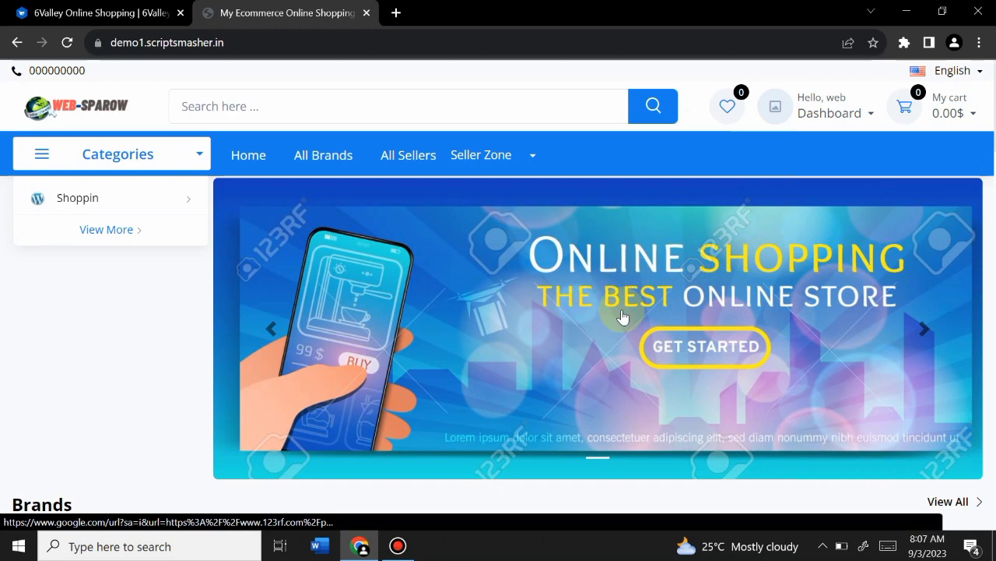
scroll(623, 316, down, 3)
scroll(623, 316, down, 1)
scroll(623, 316, up, 5)
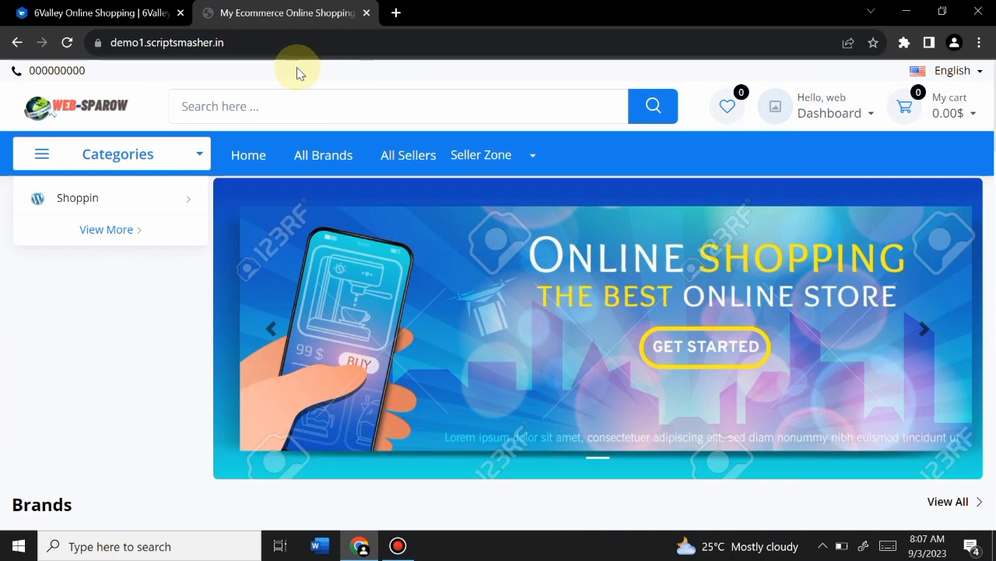
click(264, 43)
Append /admin to the site address to load the admin Dashboard.
click(265, 44)
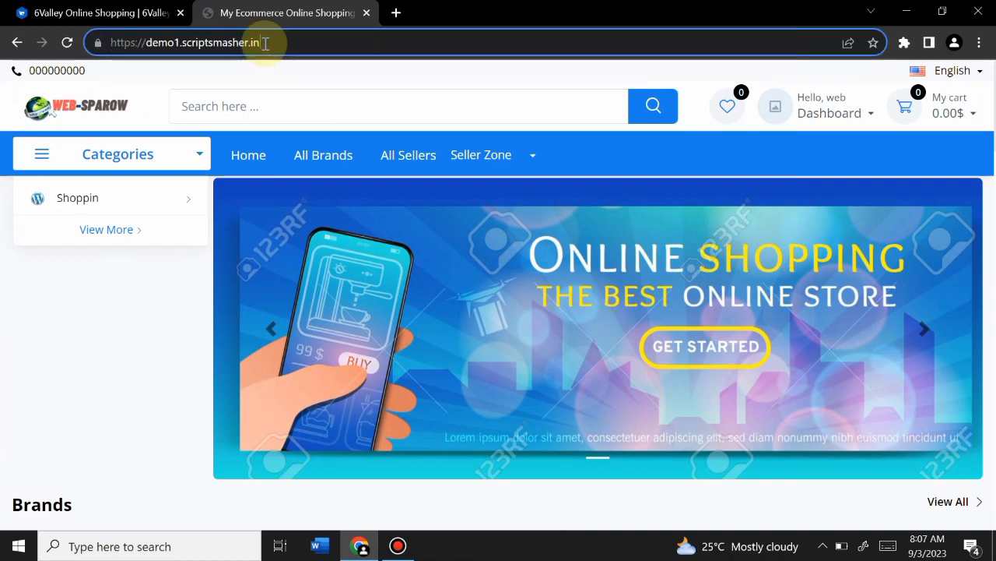
text(/admin)
key(Return)
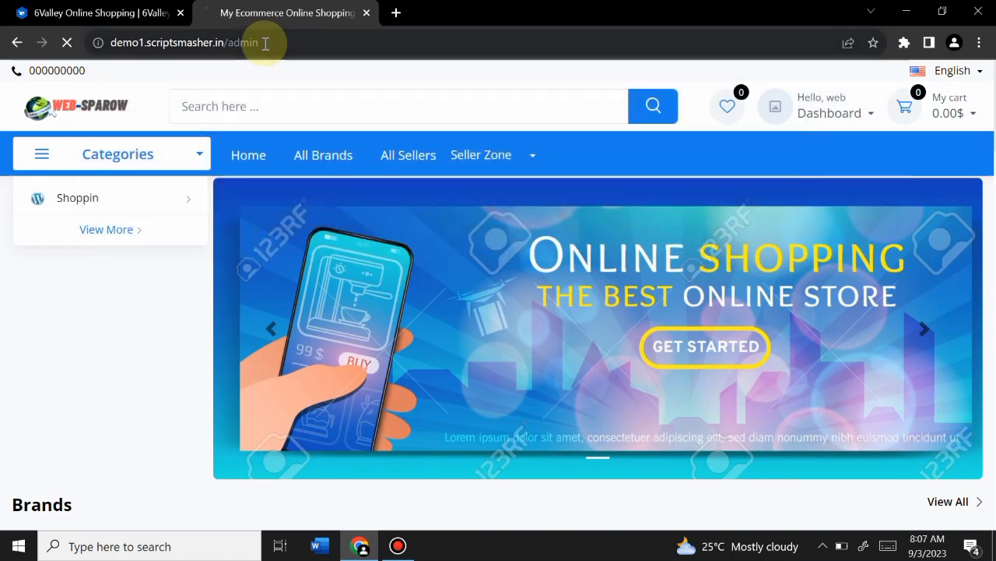
mouse_move(324, 155)
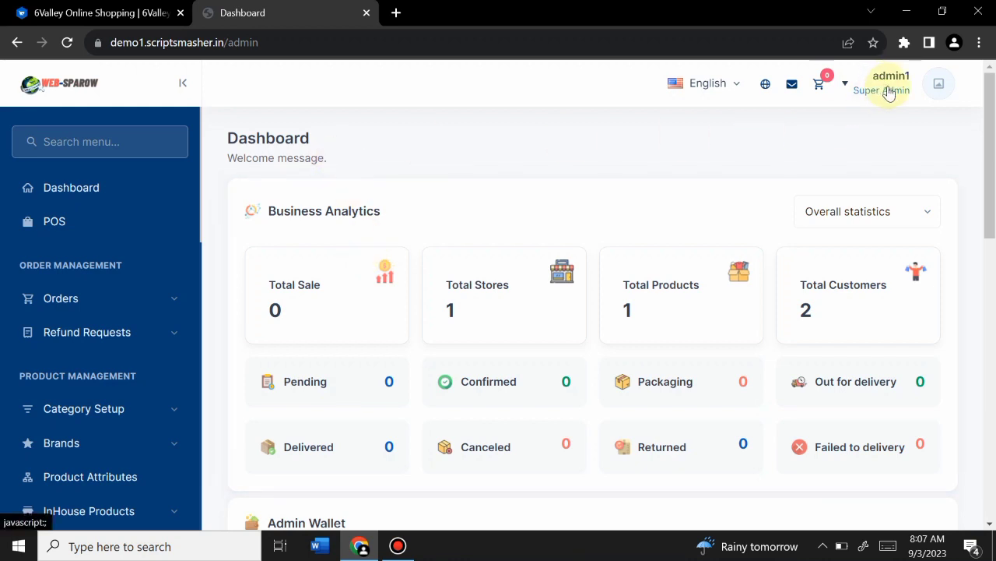
Sign out of the admin1 account and confirm the logout.
click(854, 91)
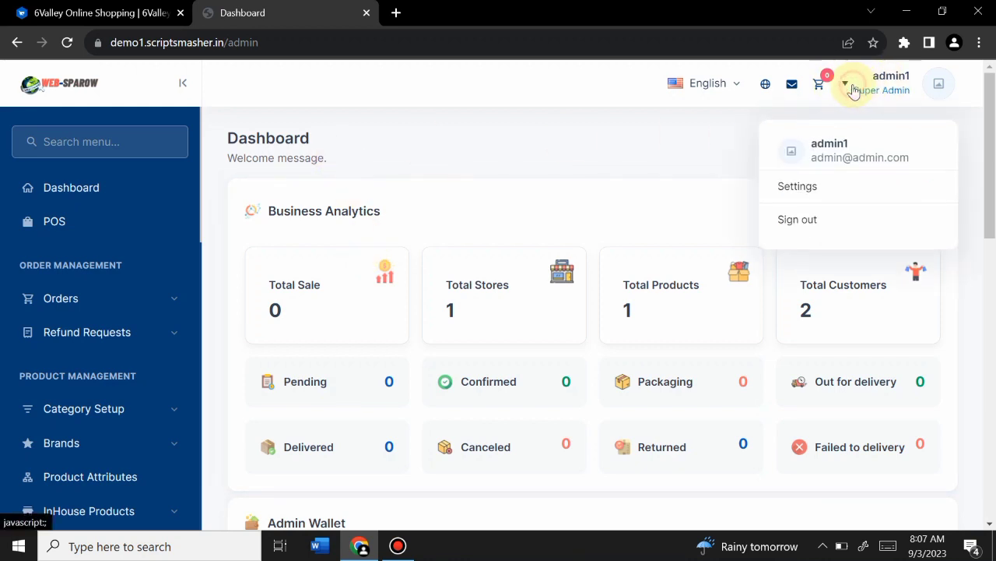
click(835, 226)
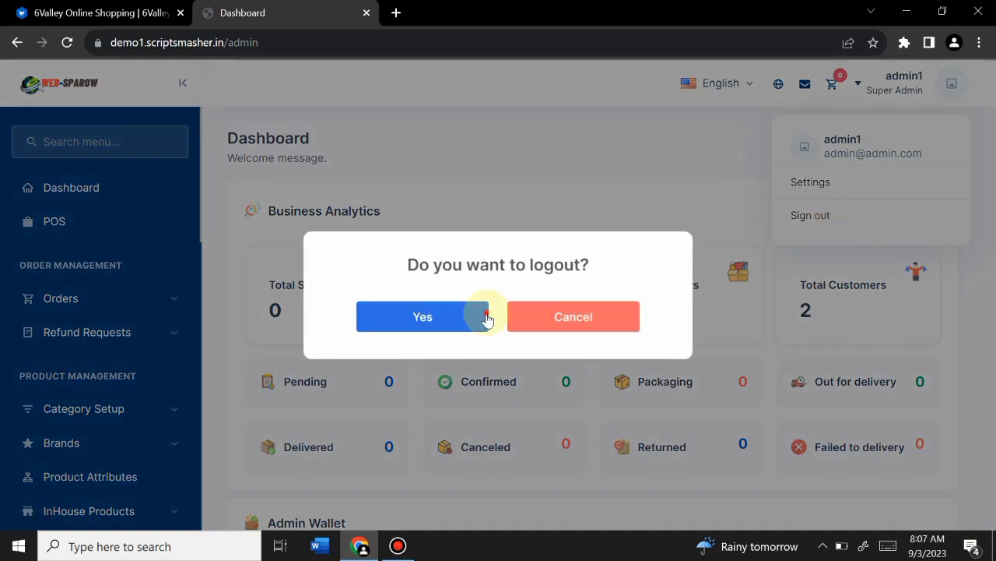
click(477, 315)
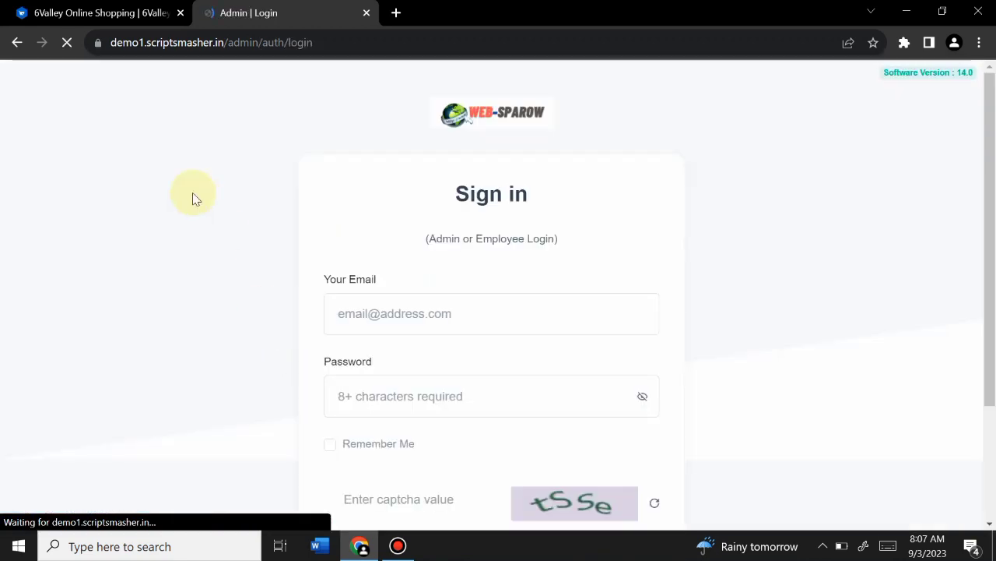
Fill in the admin email and password, then place the cursor in the captcha field.
scroll(550, 242, down, 1)
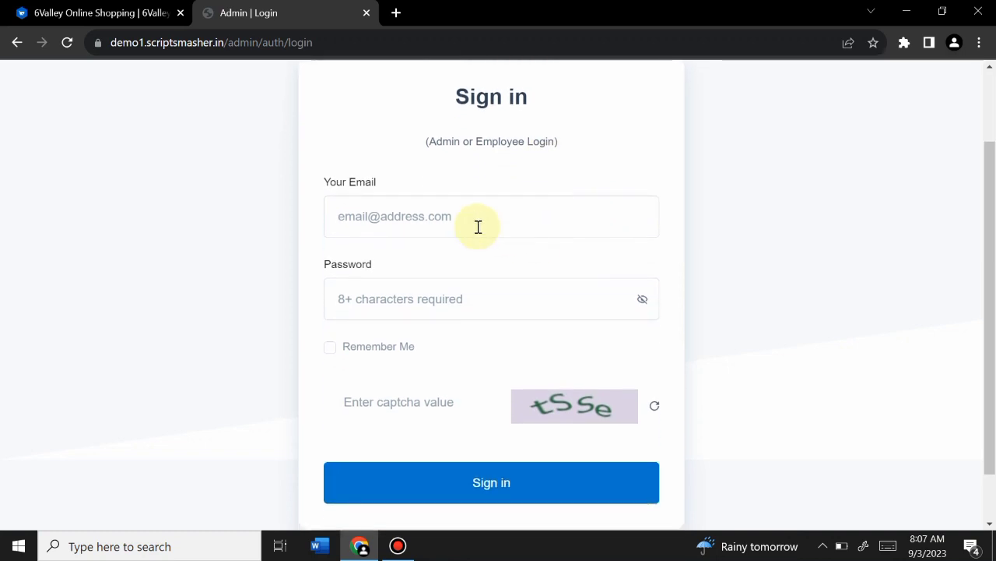
click(470, 225)
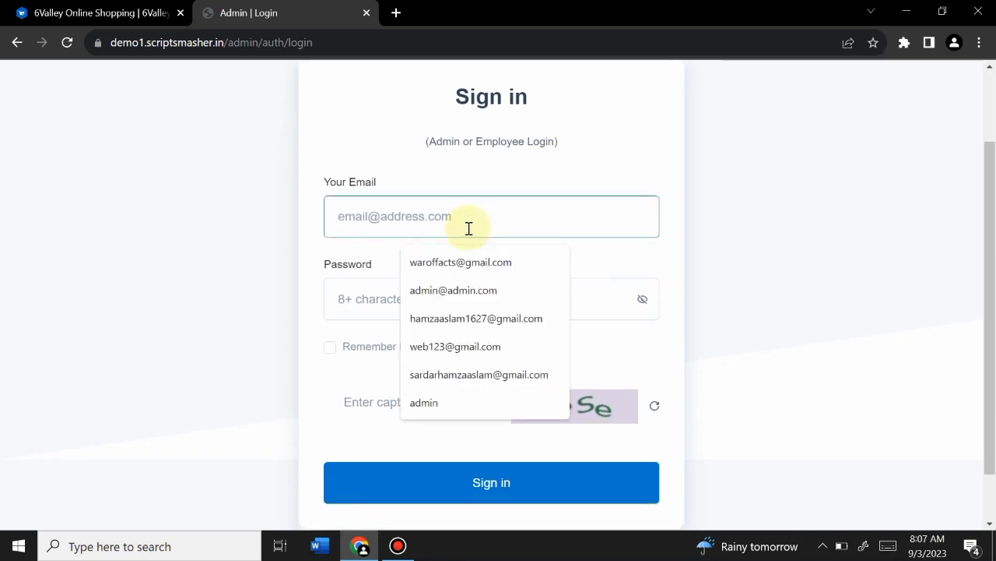
text(a)
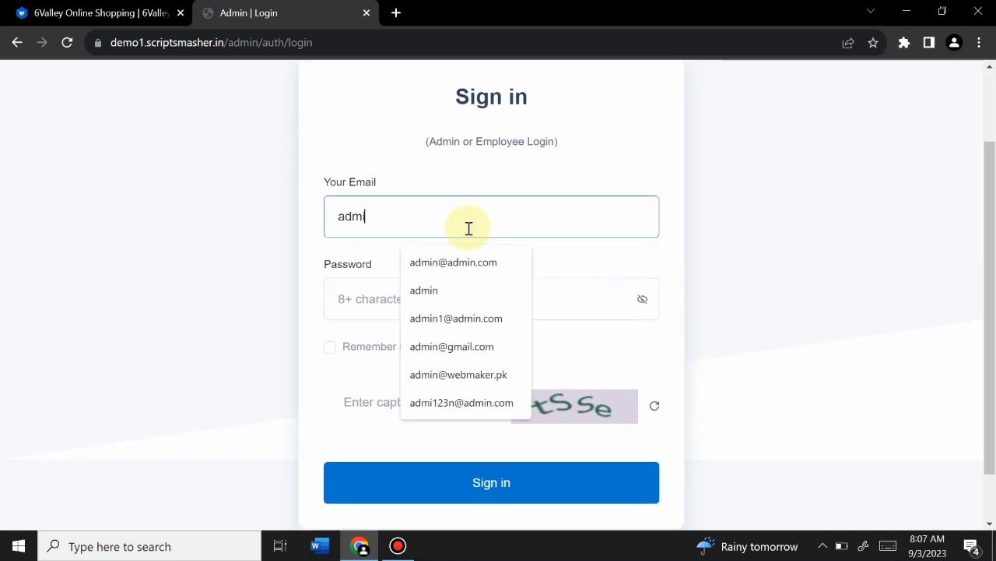
text(dmin@admin.com)
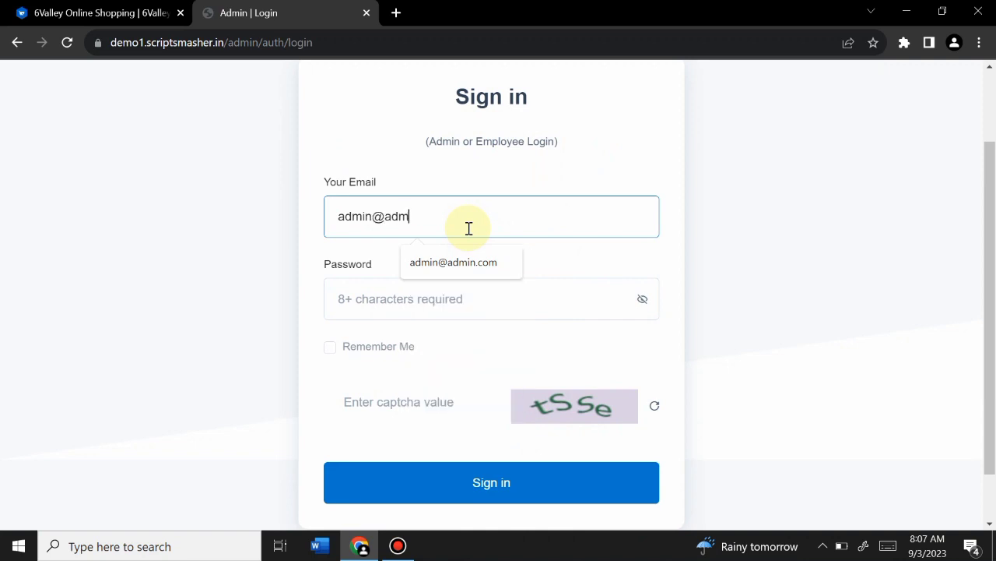
click(427, 297)
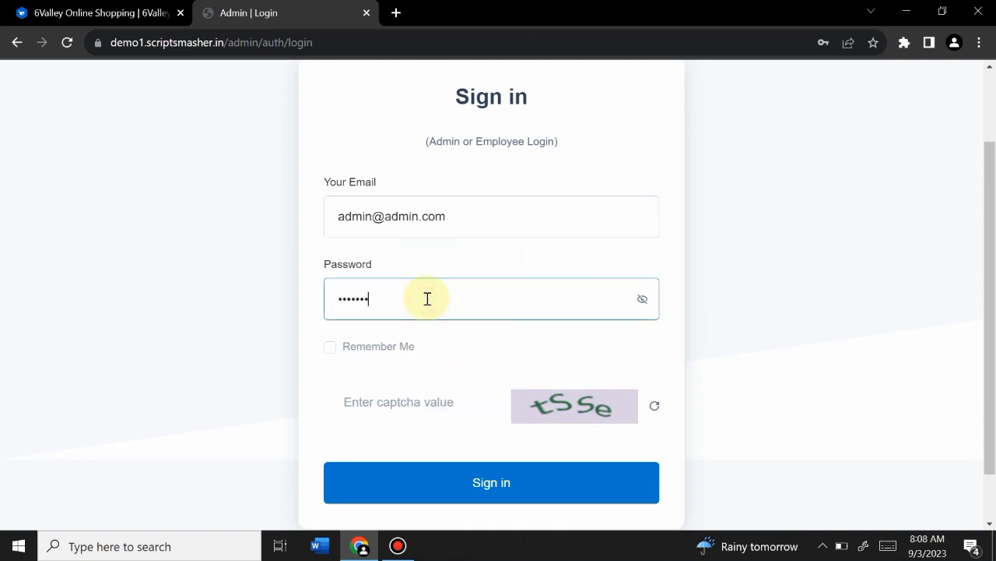
click(406, 413)
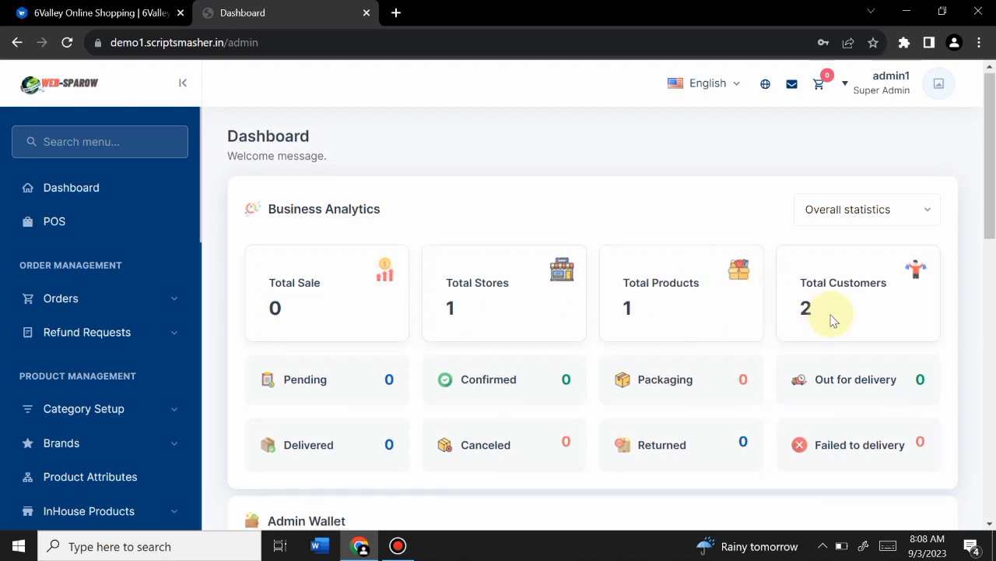
scroll(832, 320, down, 2)
scroll(752, 345, down, 2)
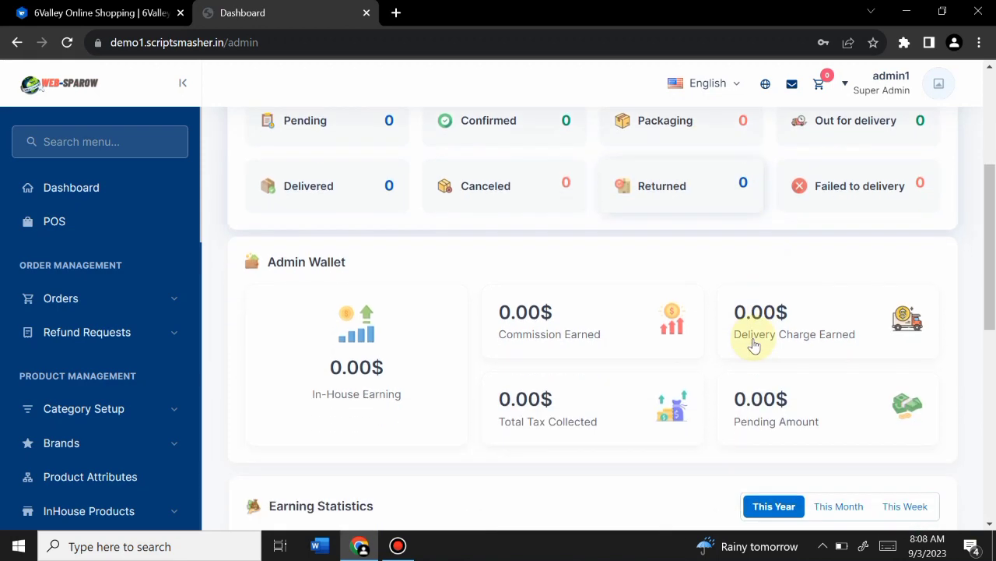
scroll(646, 287, up, 1)
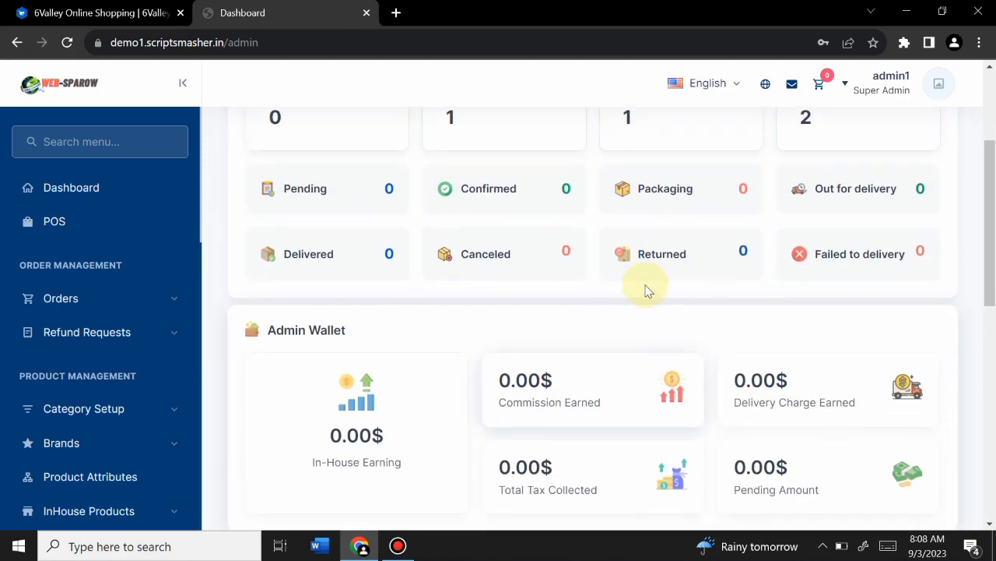
scroll(646, 287, down, 2)
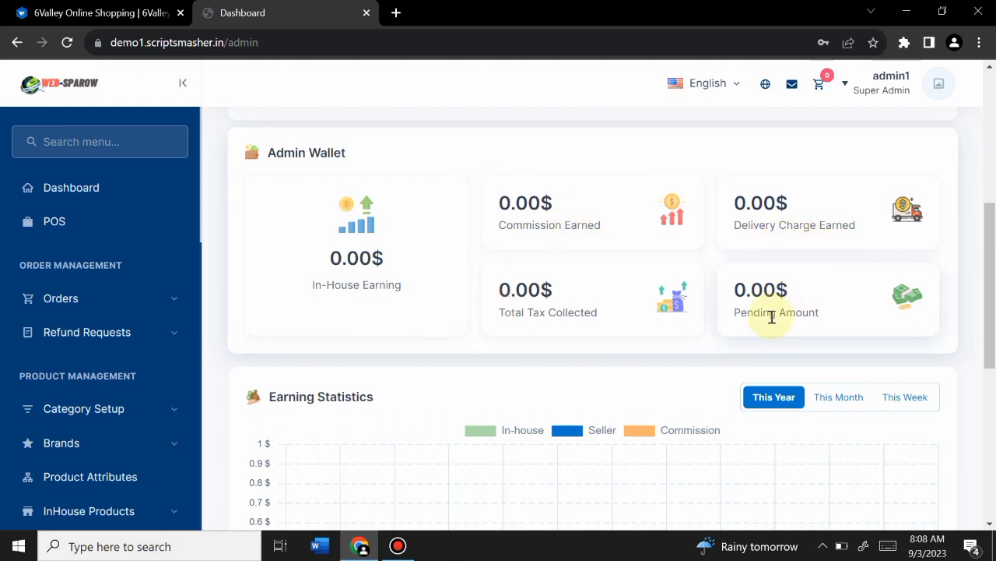
scroll(773, 317, down, 4)
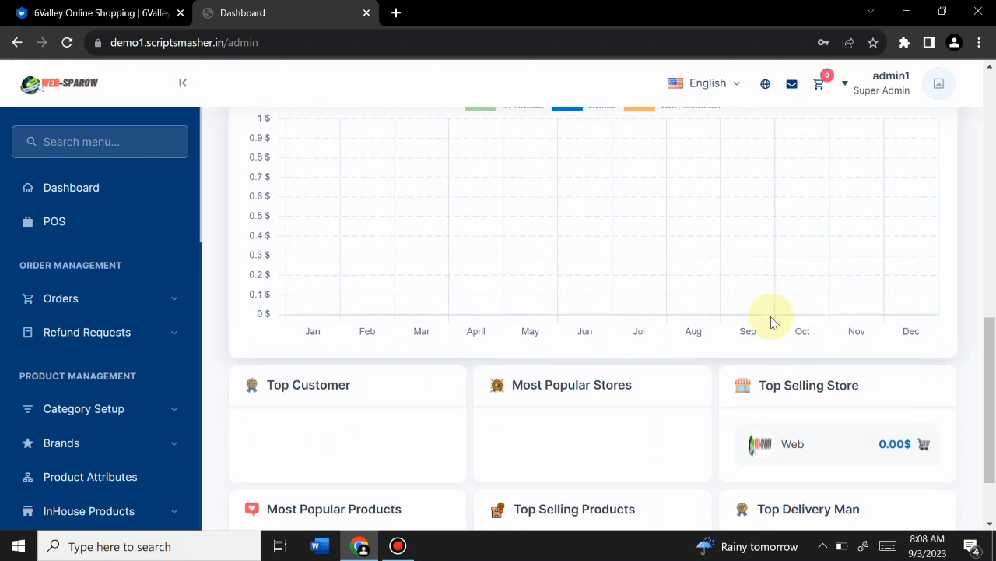
scroll(772, 322, down, 2)
scroll(773, 322, up, 3)
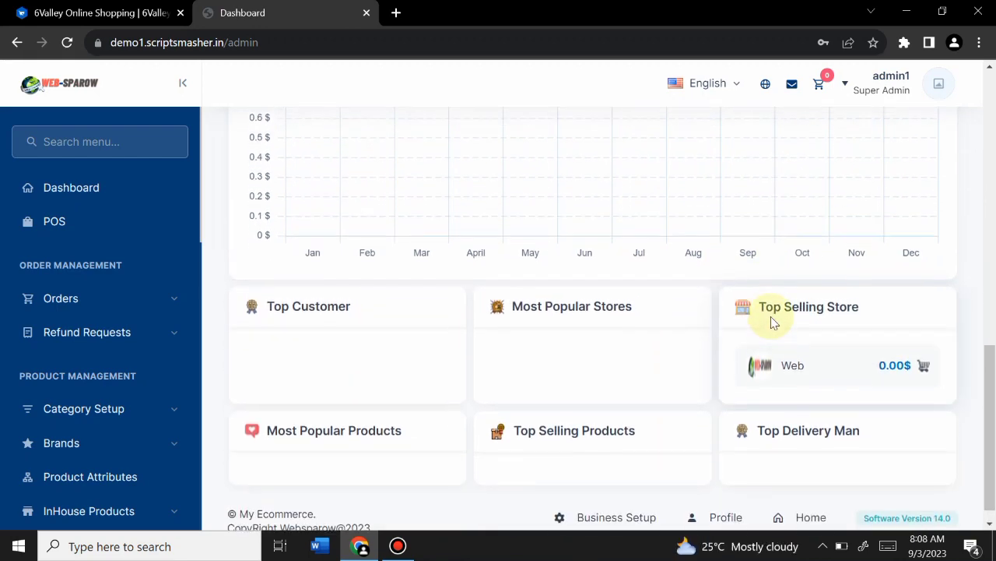
scroll(773, 322, down, 1)
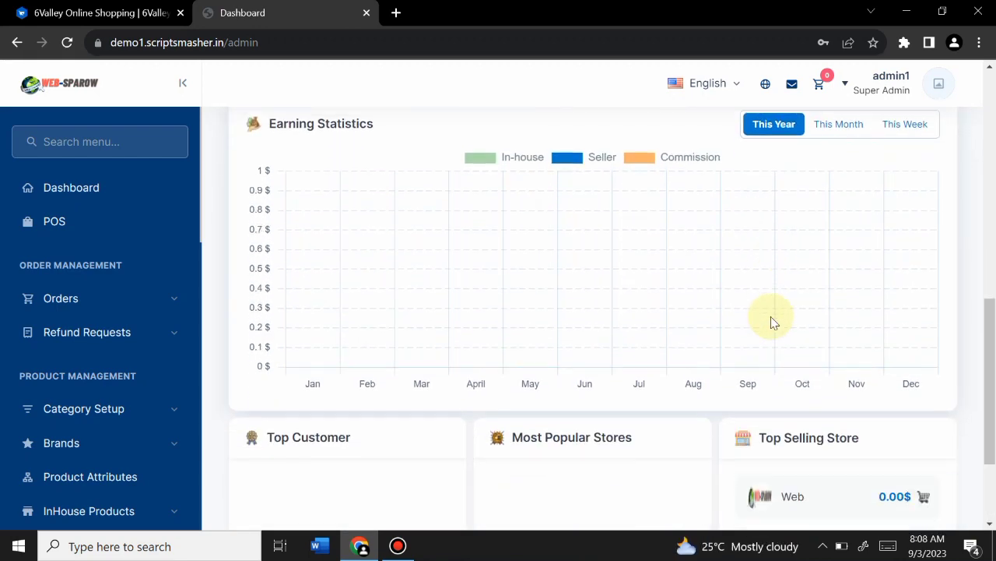
scroll(771, 322, up, 2)
scroll(598, 359, down, 2)
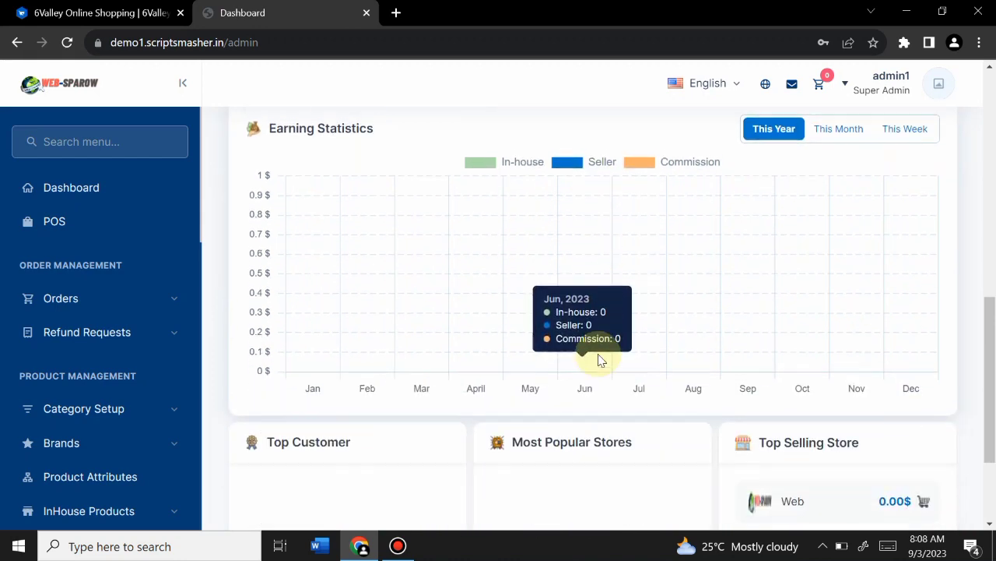
scroll(596, 359, up, 1)
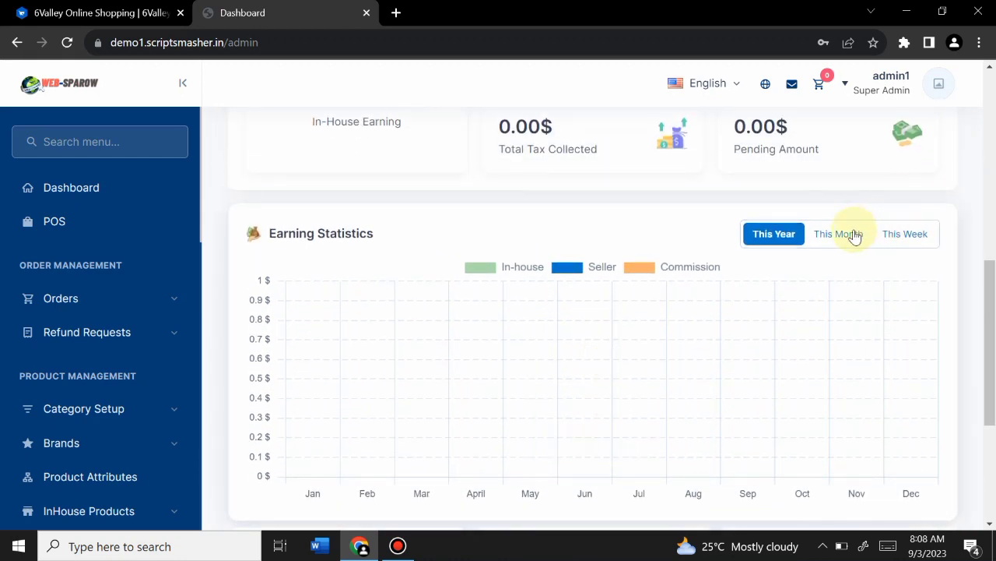
click(854, 235)
click(902, 243)
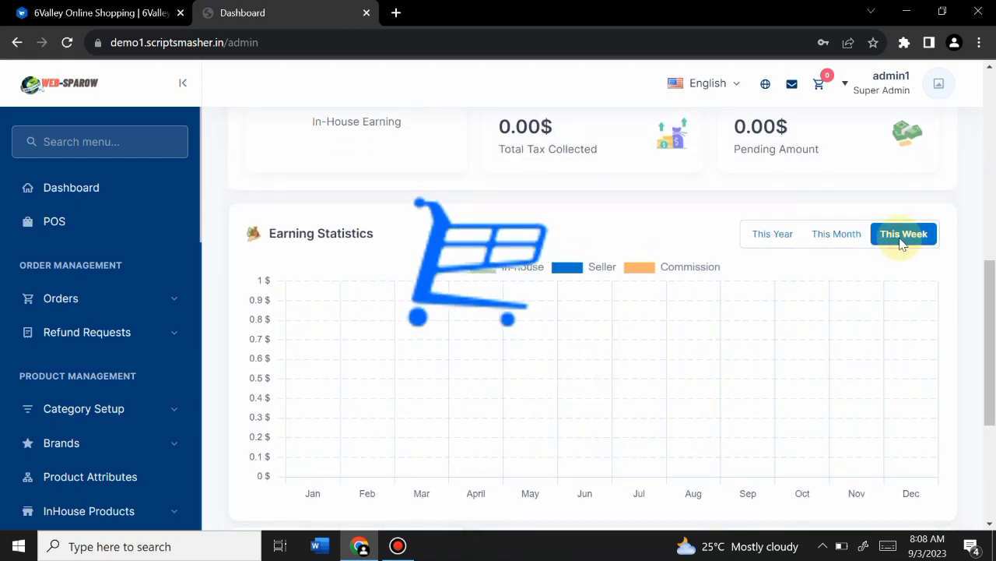
click(768, 231)
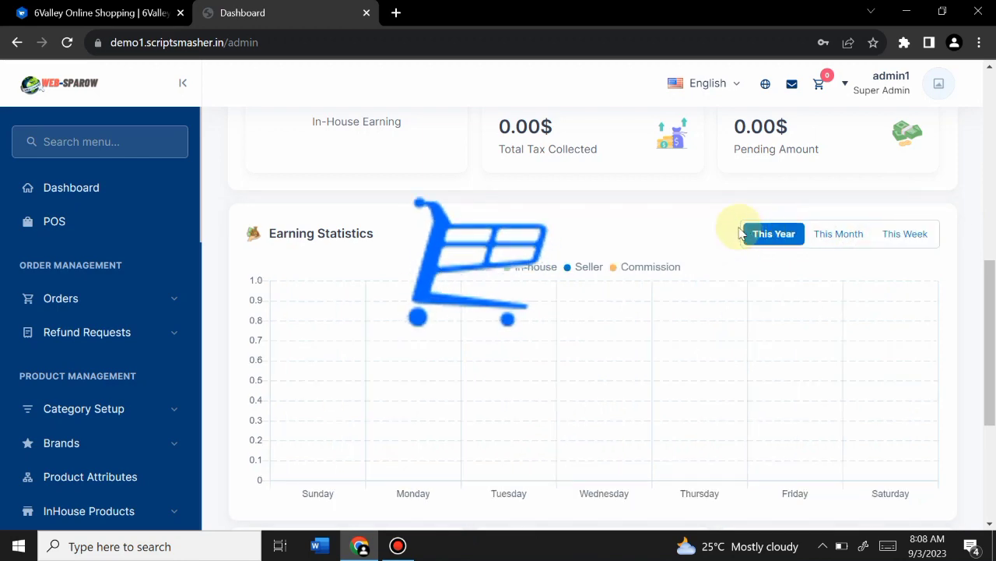
scroll(723, 207, down, 3)
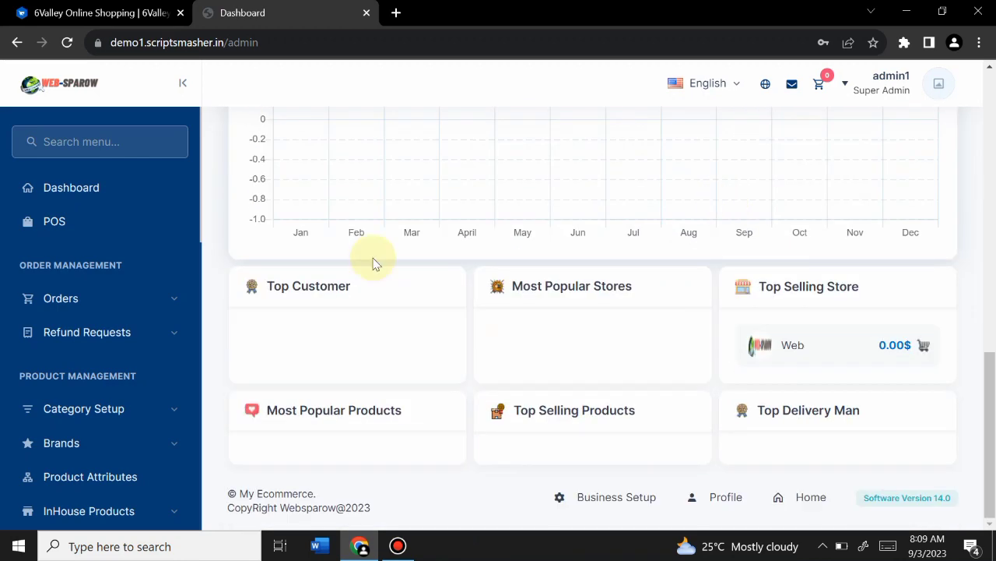
scroll(373, 263, up, 10)
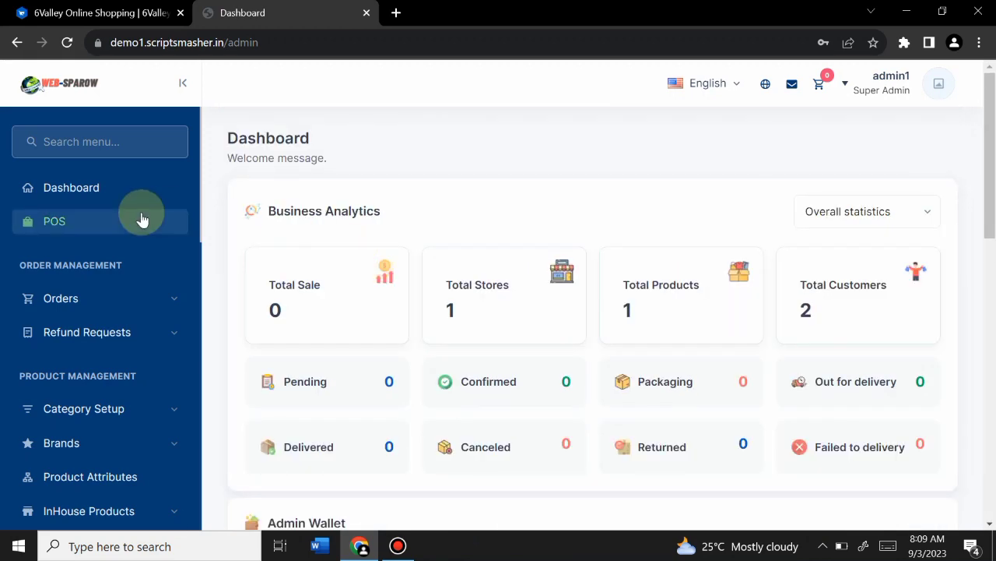
Open the POS screen and expand the Orders menu to review its status pages.
click(78, 231)
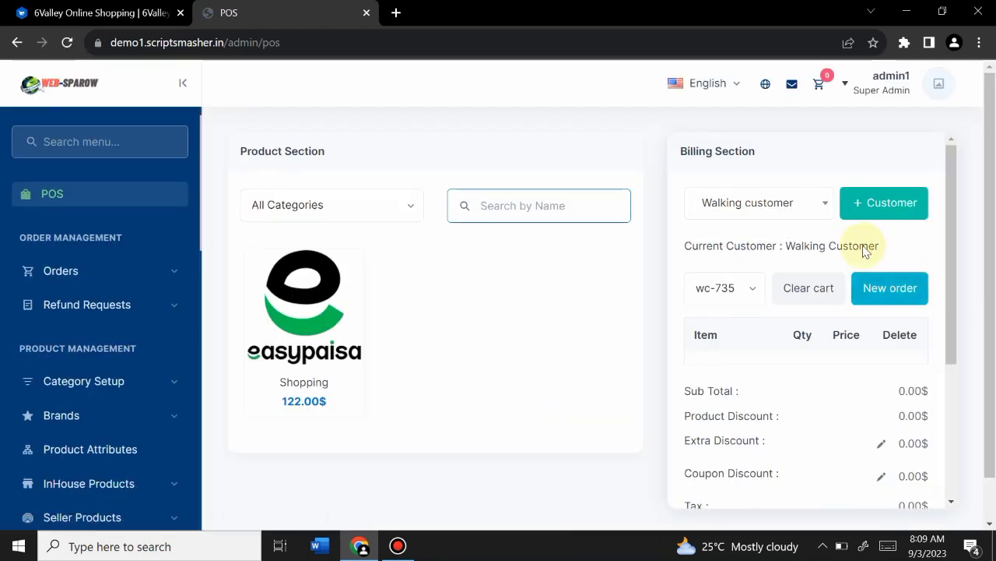
click(114, 272)
scroll(113, 311, down, 1)
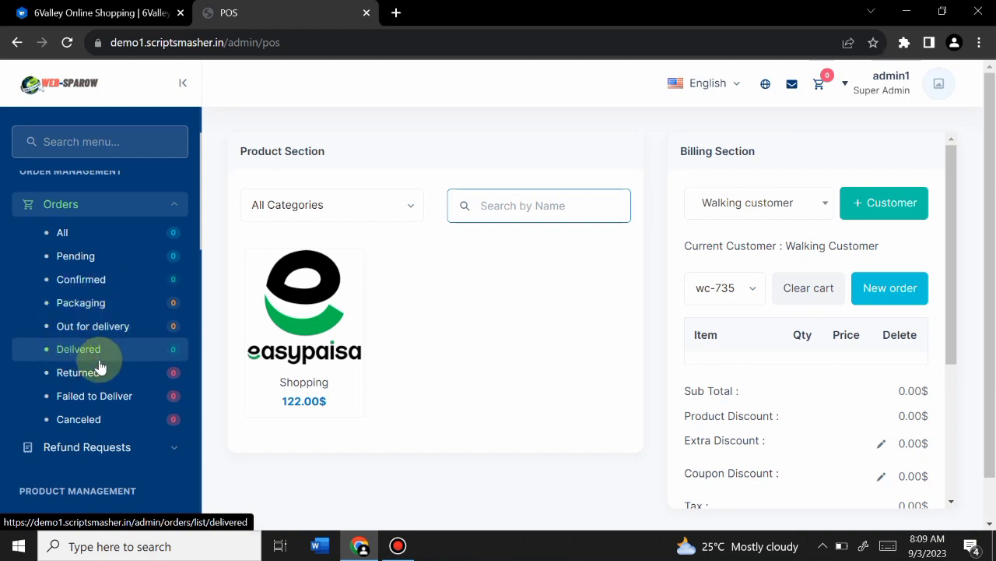
scroll(100, 366, down, 3)
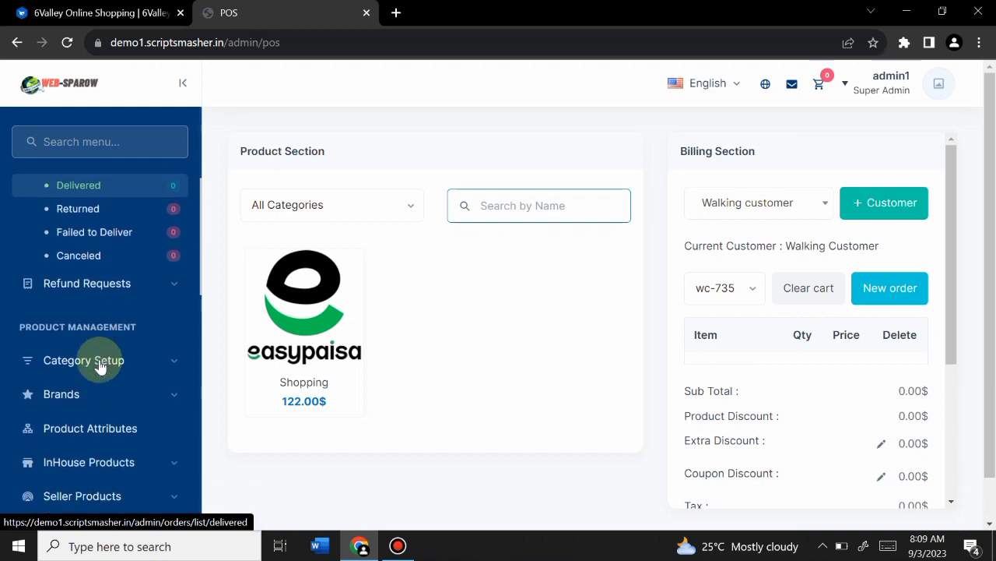
scroll(156, 267, down, 2)
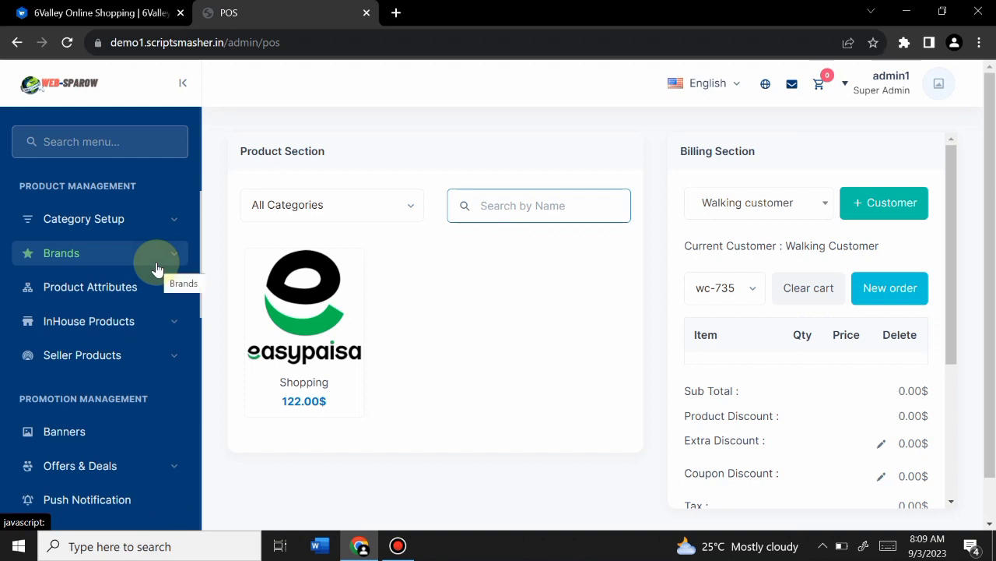
scroll(156, 267, up, 3)
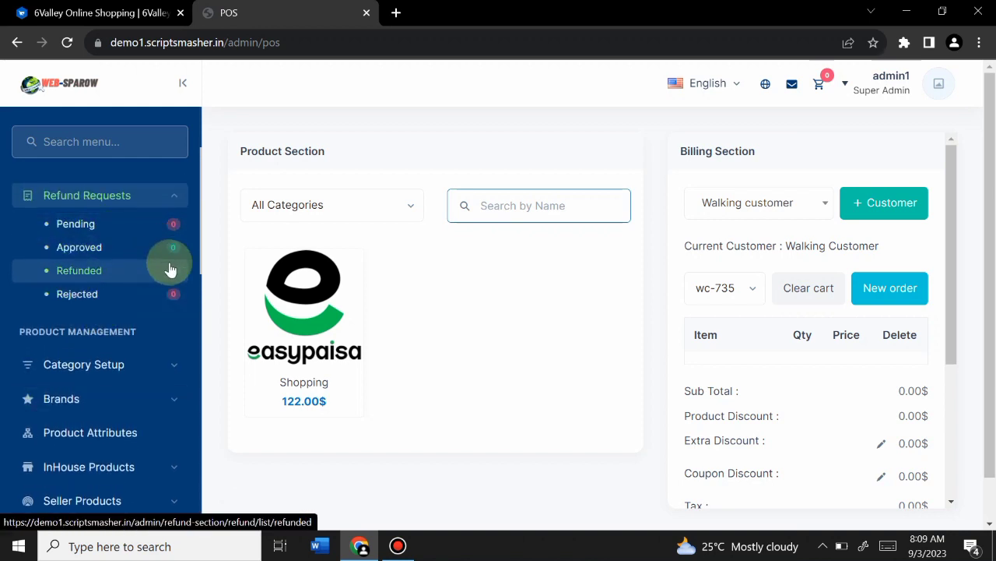
scroll(167, 265, down, 2)
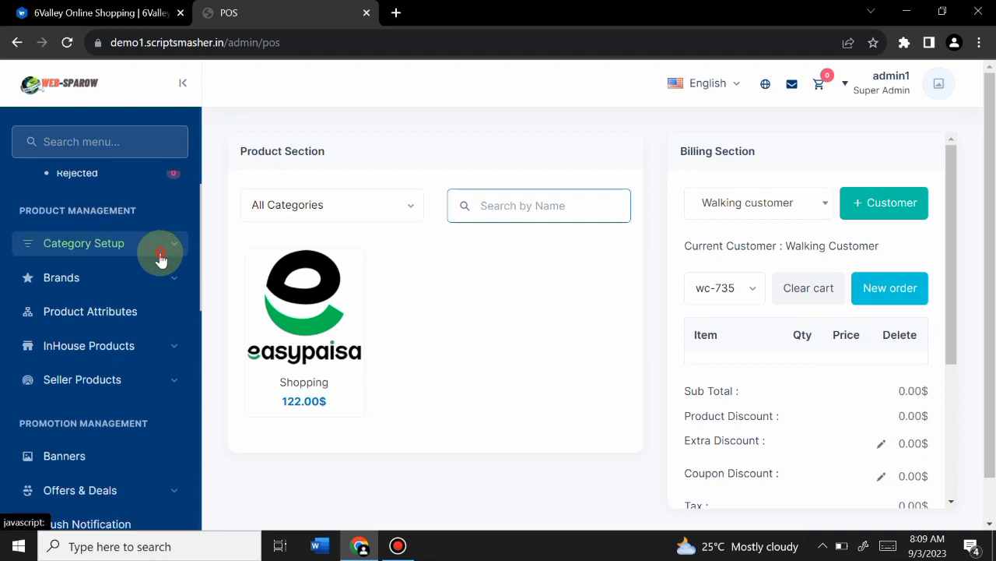
Expand the Category Setup and Brands menus to look through their entries.
click(161, 257)
scroll(106, 288, up, 2)
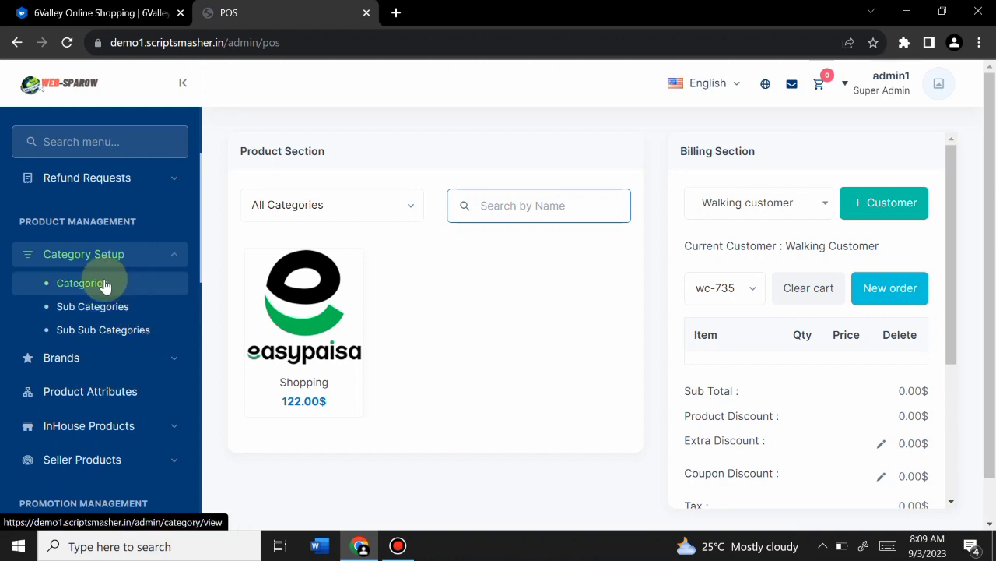
scroll(133, 319, down, 2)
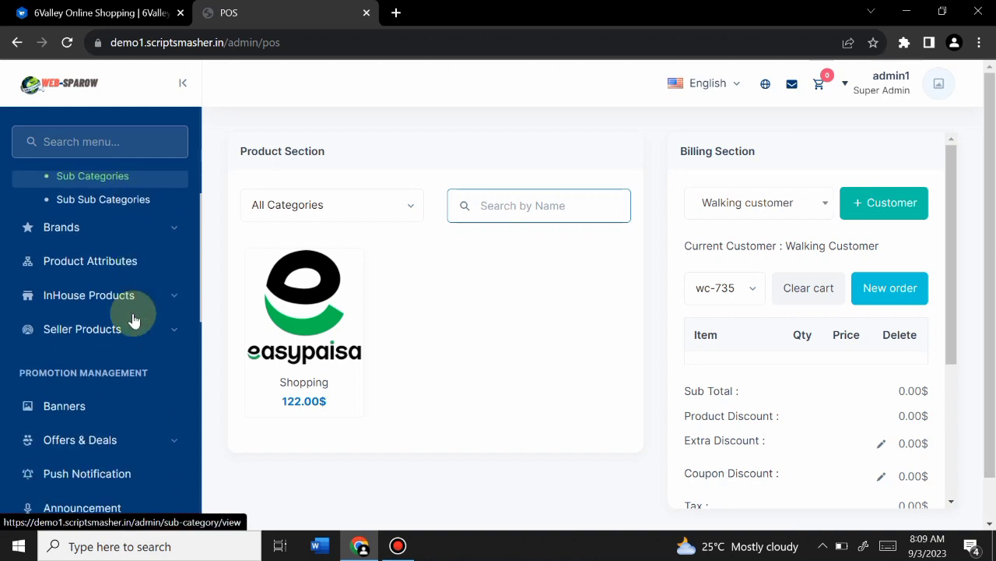
click(126, 226)
scroll(126, 224, up, 2)
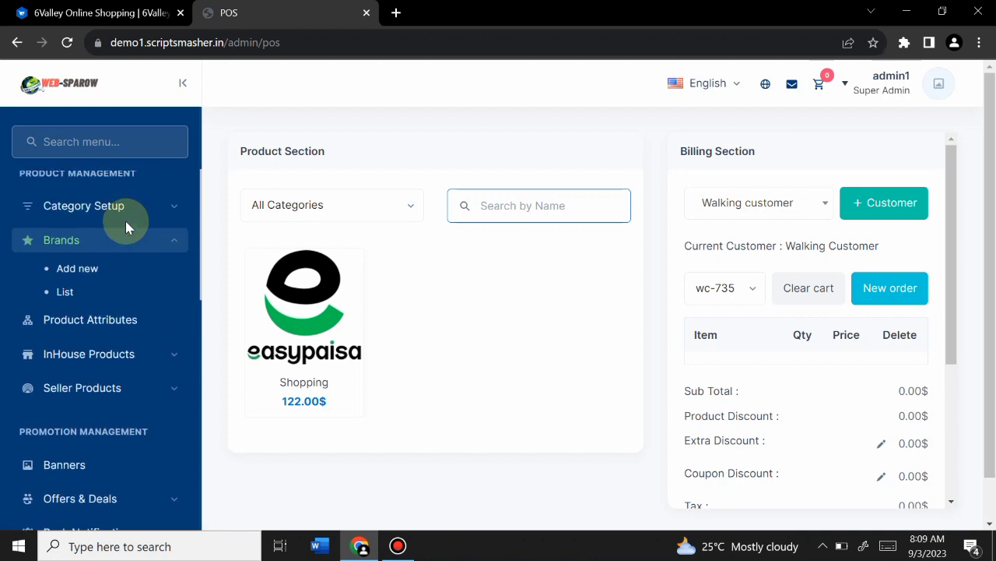
Look over the Add New Brand form, then show the brand list containing Guchi.
click(78, 281)
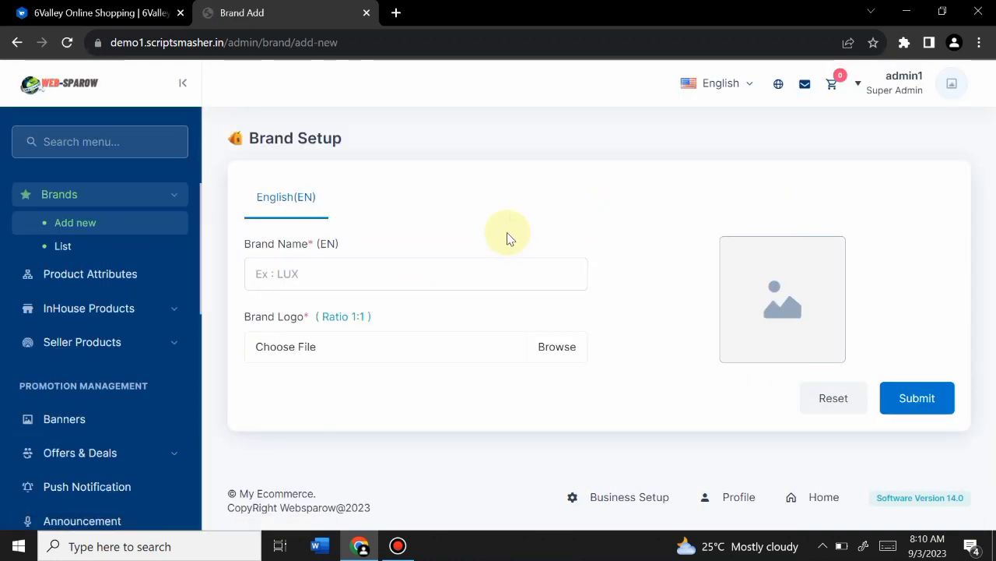
click(322, 270)
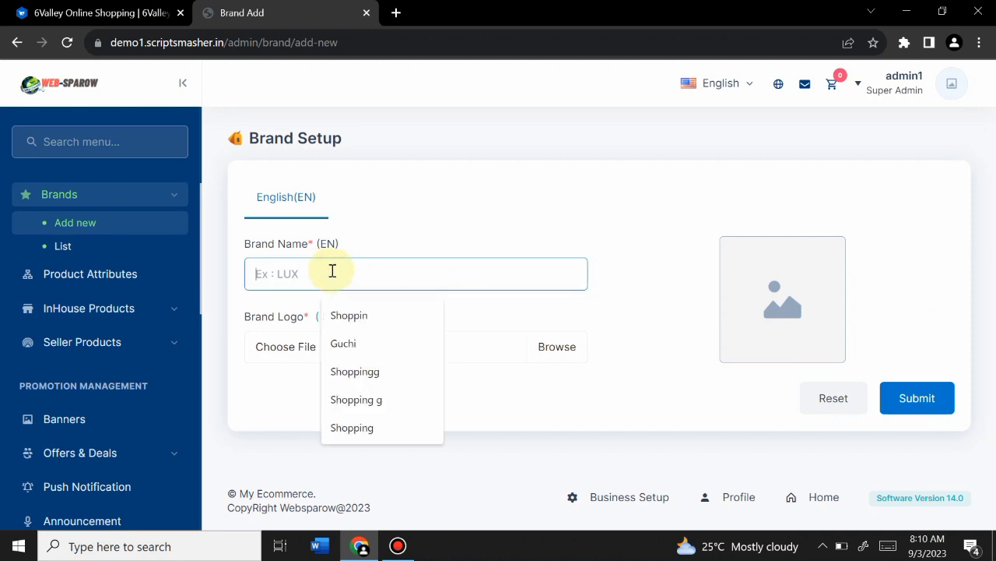
click(640, 335)
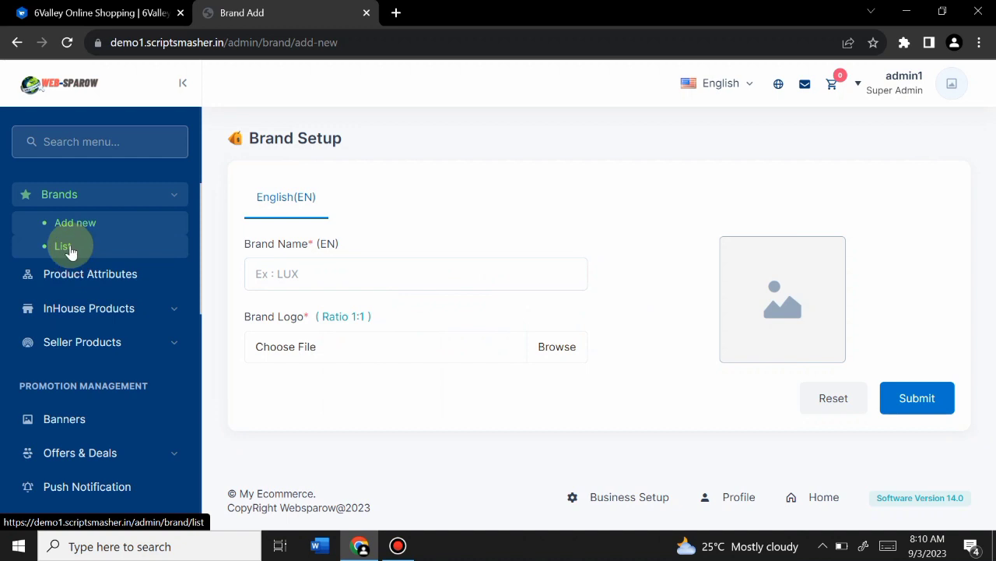
click(427, 260)
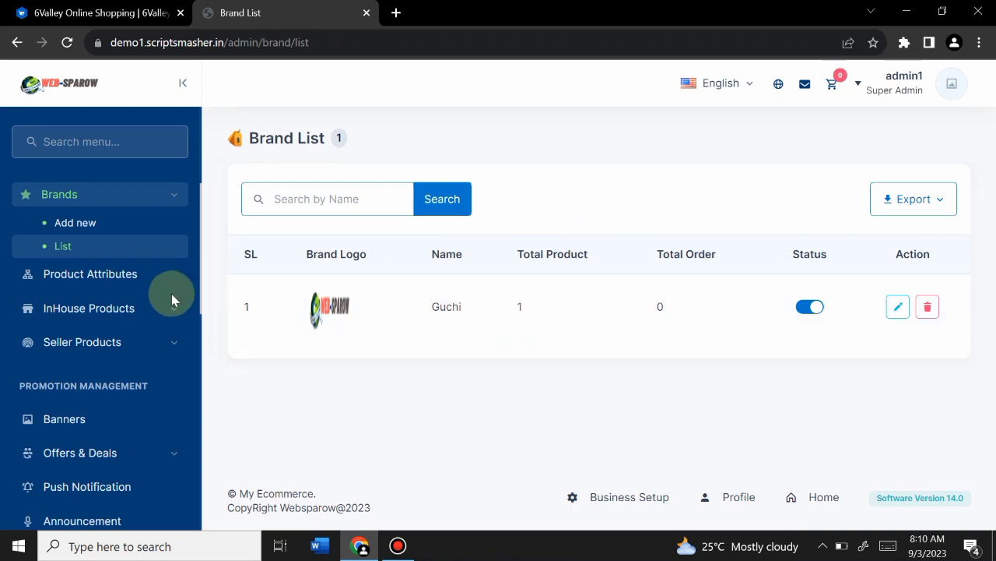
Check the Attribute Setup list holding Shoppin, then expand the InHouse Products menu.
click(127, 275)
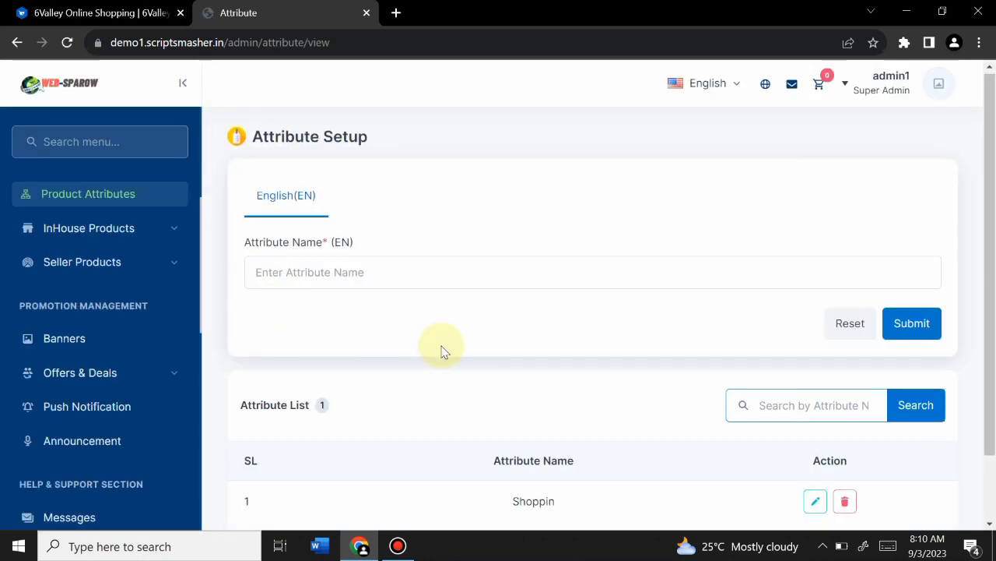
scroll(440, 351, down, 1)
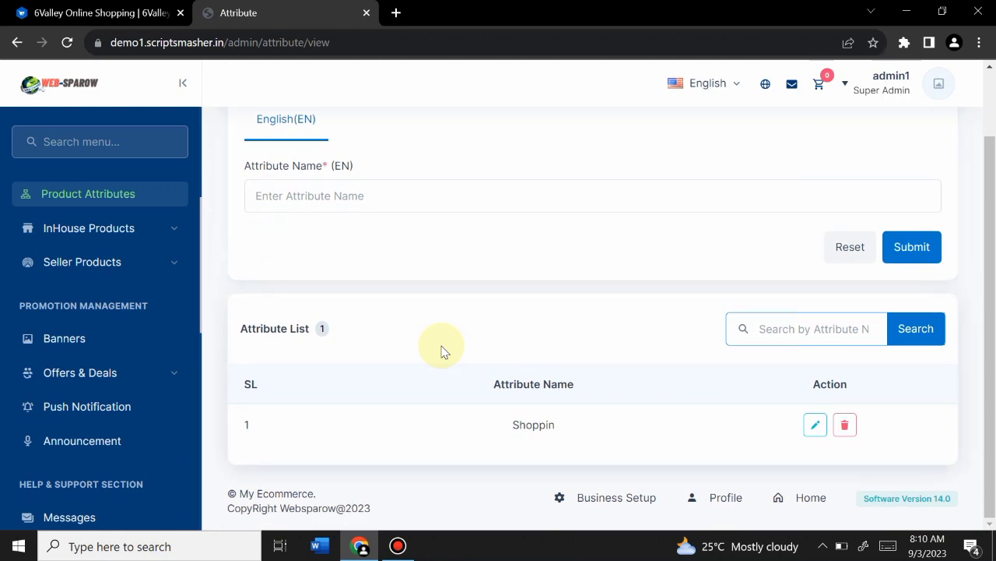
scroll(440, 351, up, 1)
scroll(441, 351, down, 1)
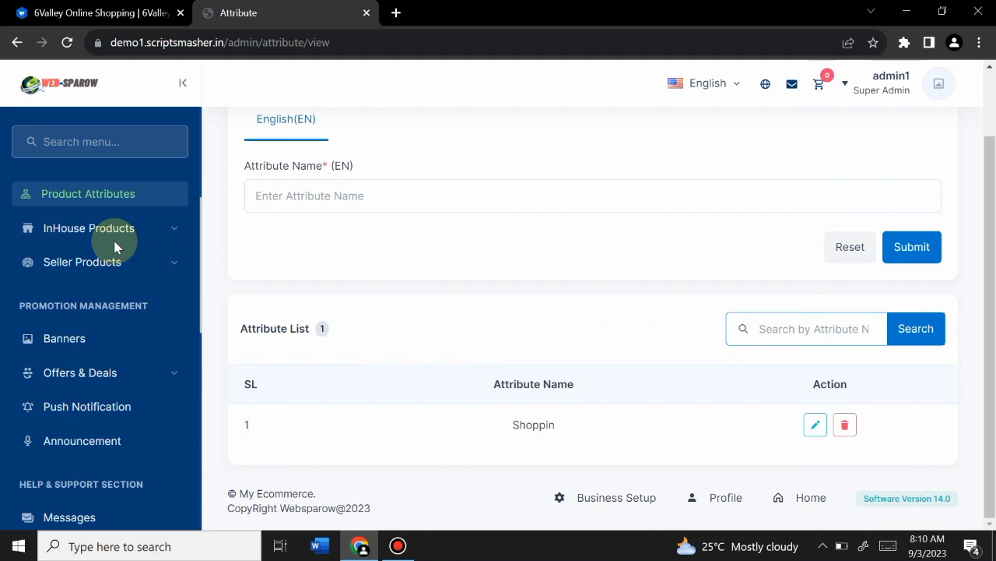
click(138, 237)
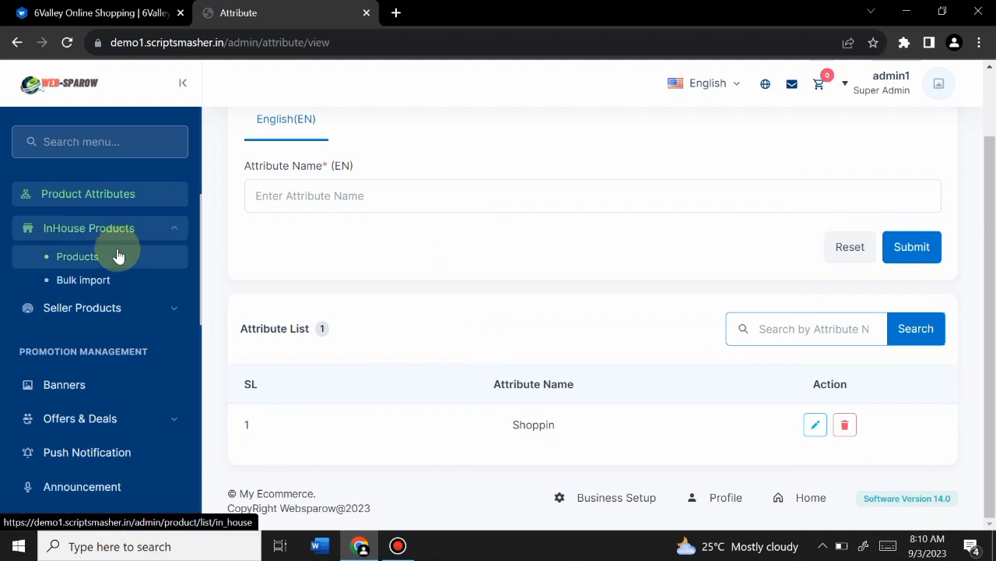
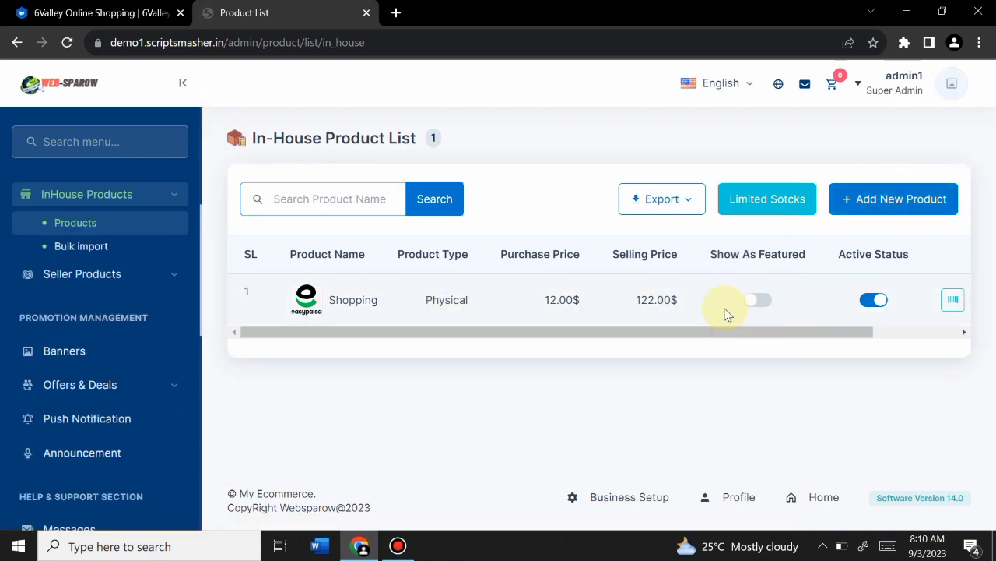
Open the form for adding a new in-house product from the In-House Product List.
click(900, 202)
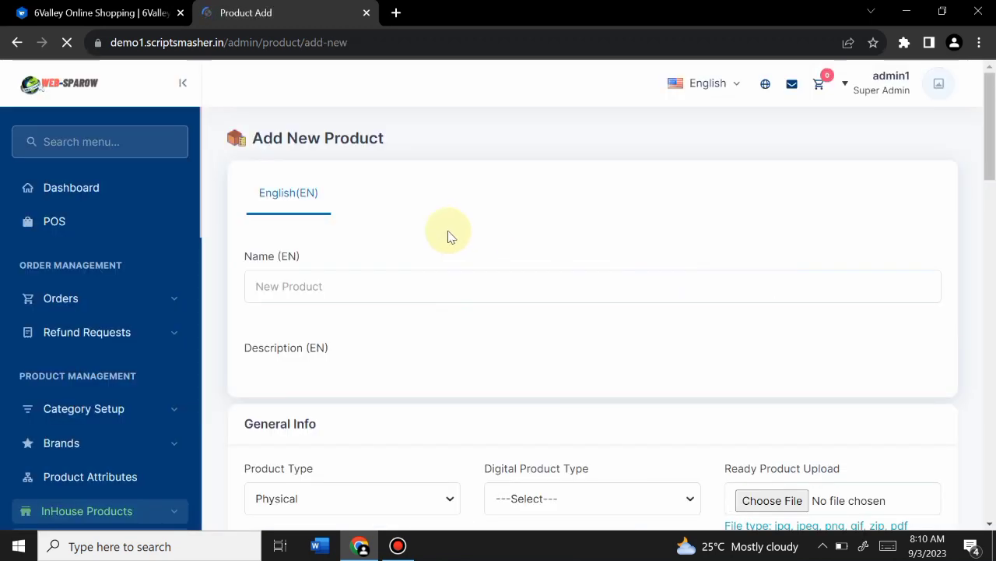
Select the empty product name field and scroll through the upper sections of the Add New Product form.
click(346, 287)
click(346, 287)
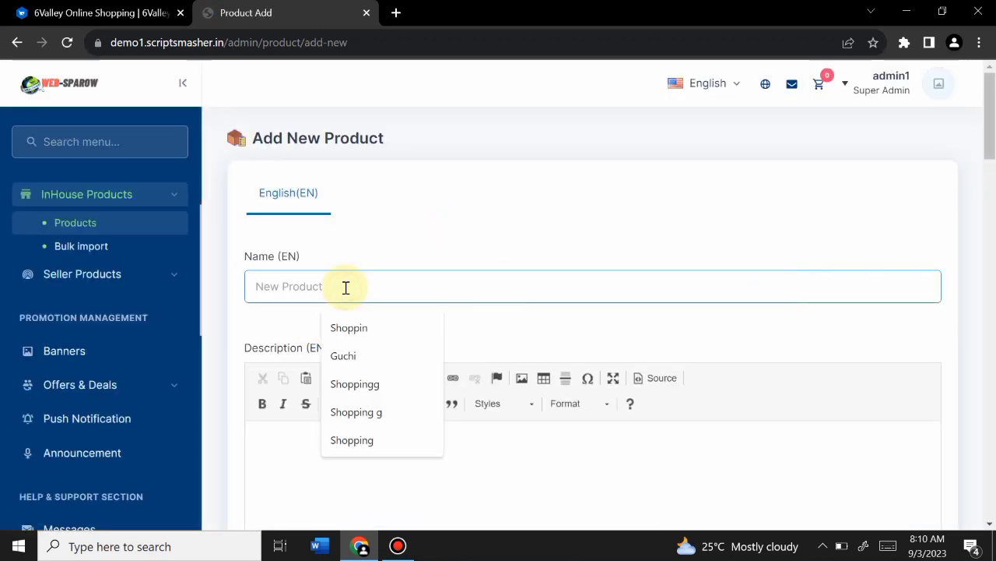
scroll(346, 287, down, 4)
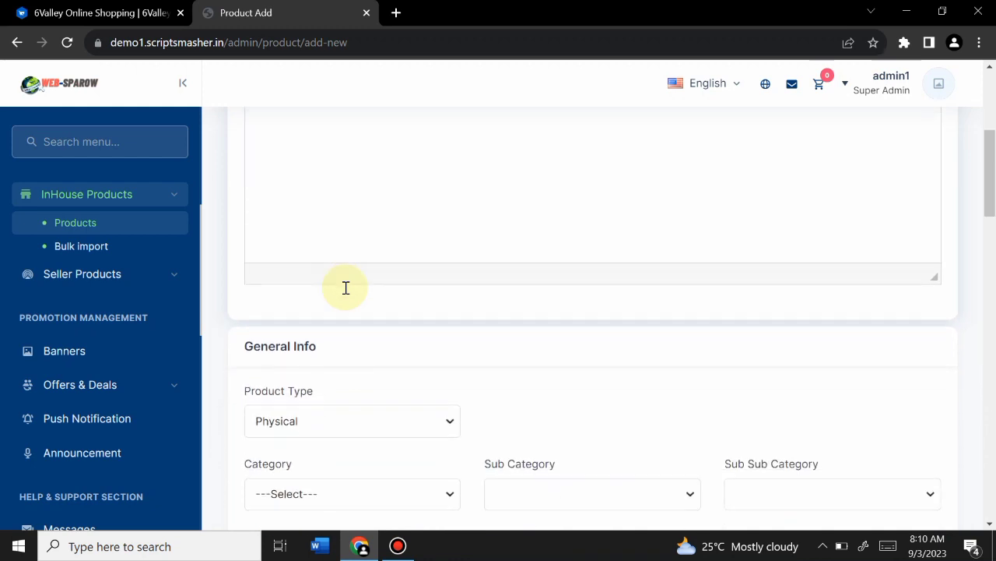
scroll(345, 288, down, 3)
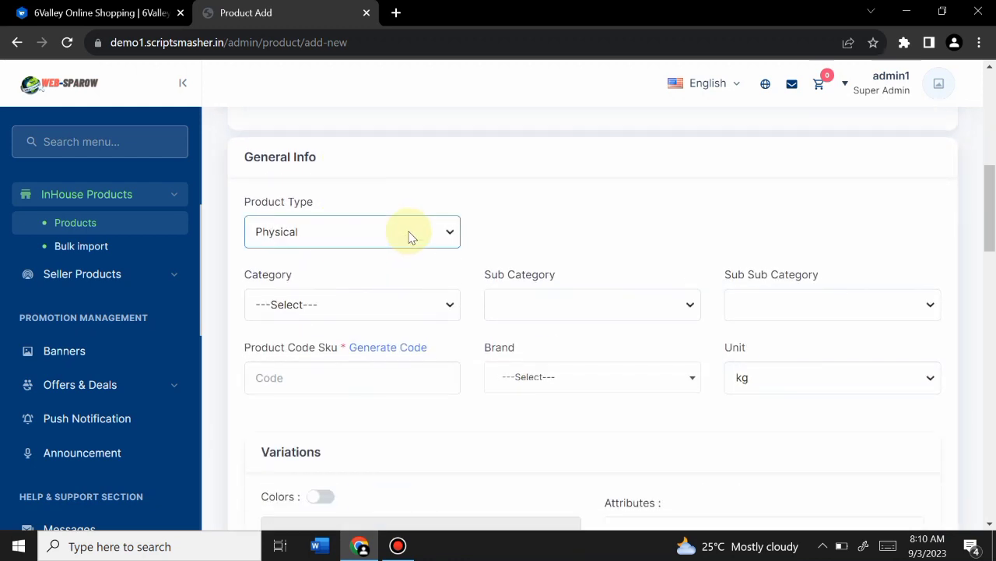
scroll(527, 218, down, 1)
scroll(527, 216, down, 2)
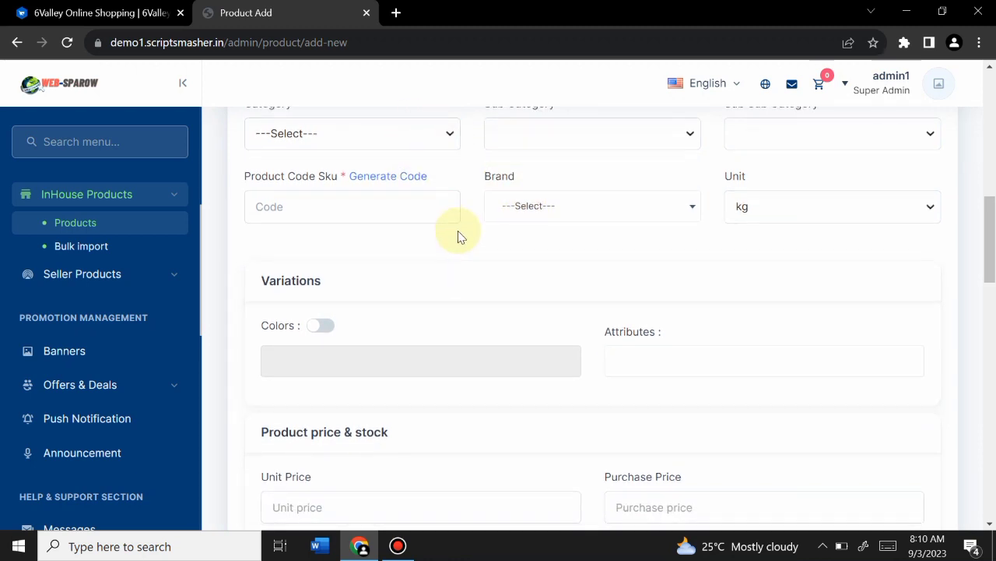
scroll(457, 230, down, 1)
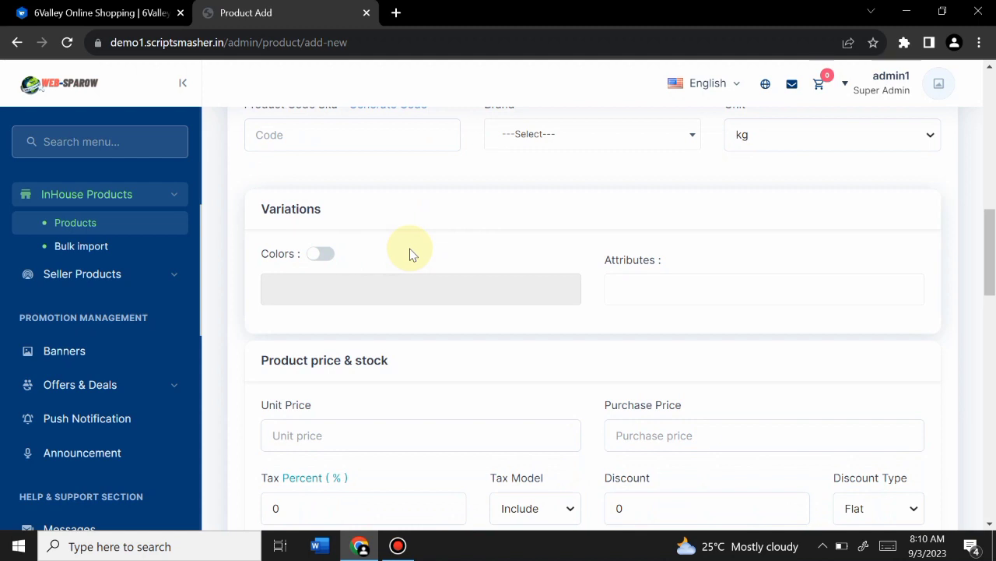
scroll(410, 252, down, 2)
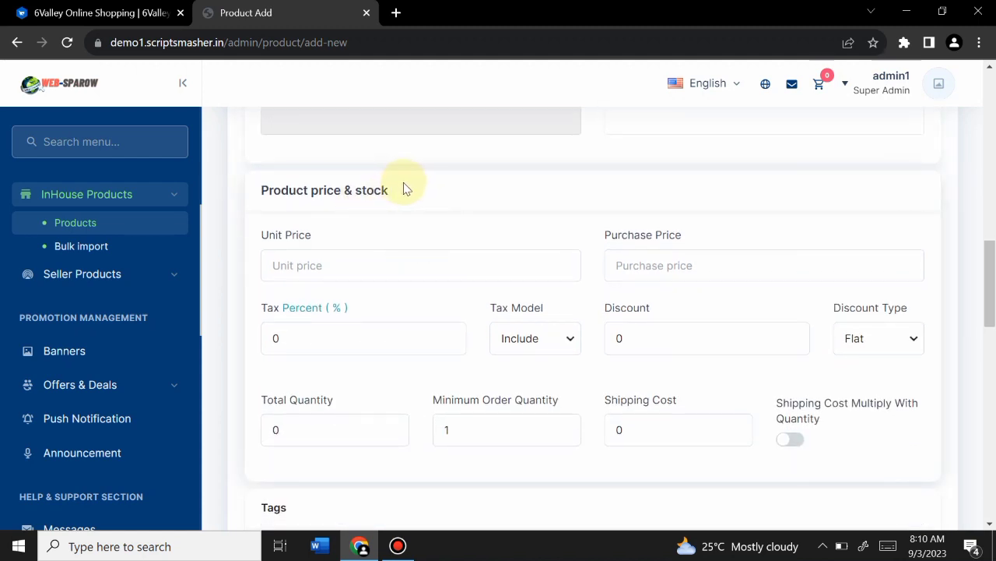
drag(404, 189, 286, 189)
Focus the meta description box, scroll down to Submit, then scroll back up.
scroll(569, 246, down, 1)
scroll(569, 246, down, 2)
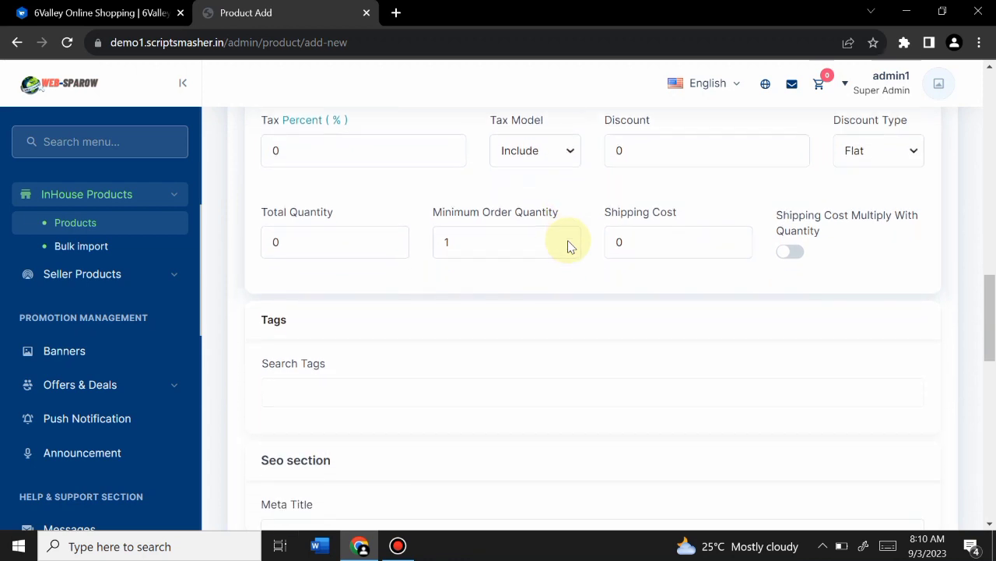
scroll(558, 306, down, 3)
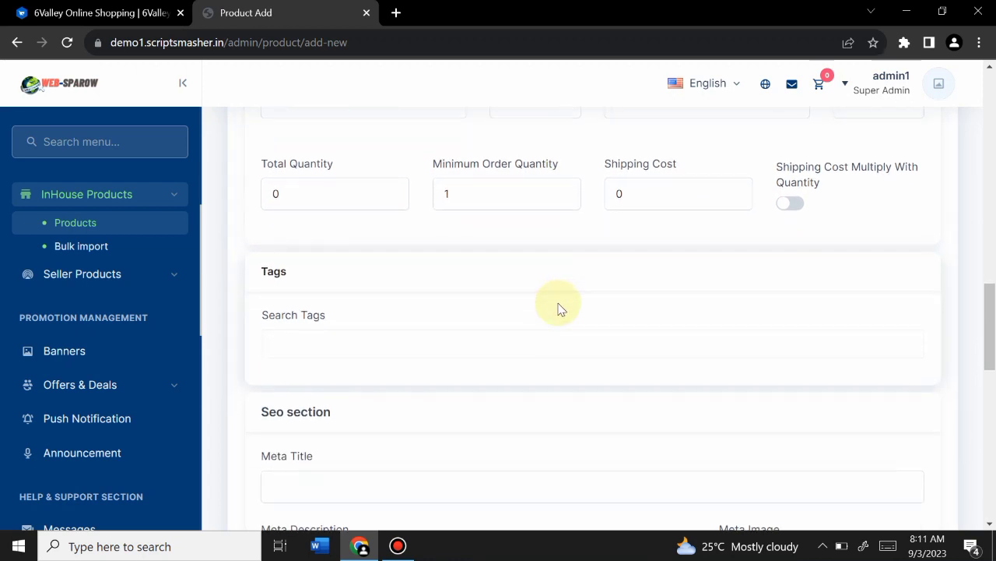
scroll(558, 306, down, 2)
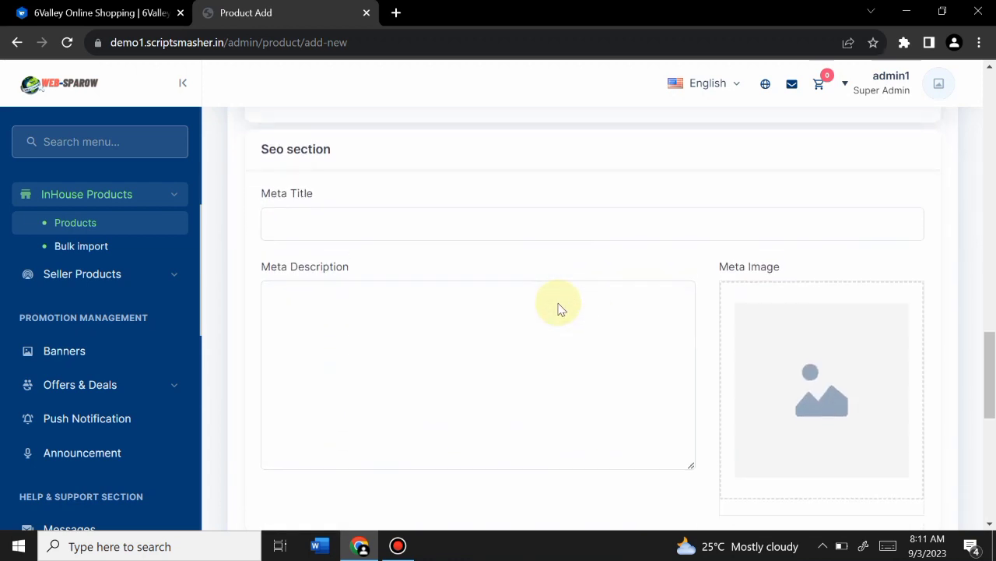
click(559, 302)
scroll(558, 303, down, 2)
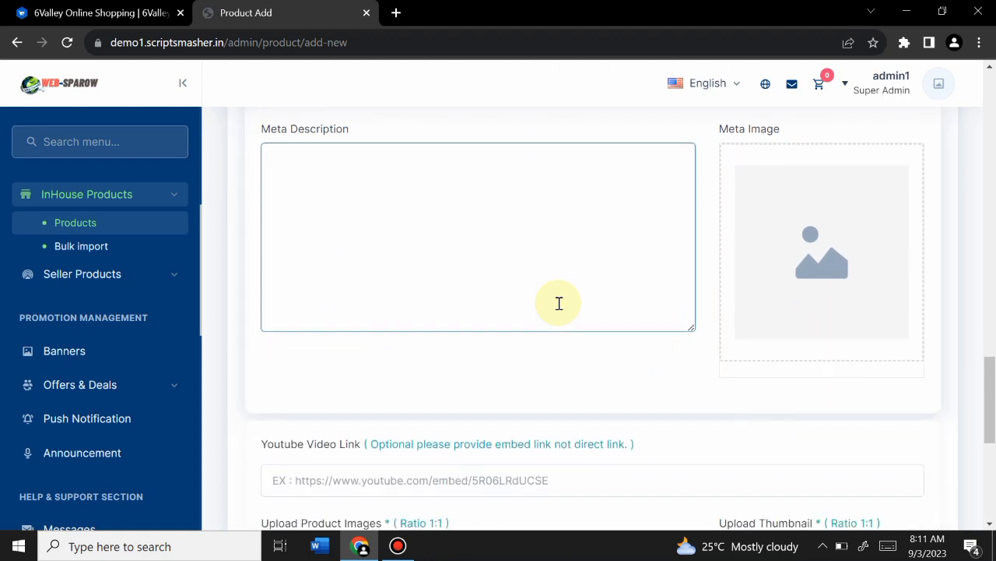
scroll(829, 267, down, 5)
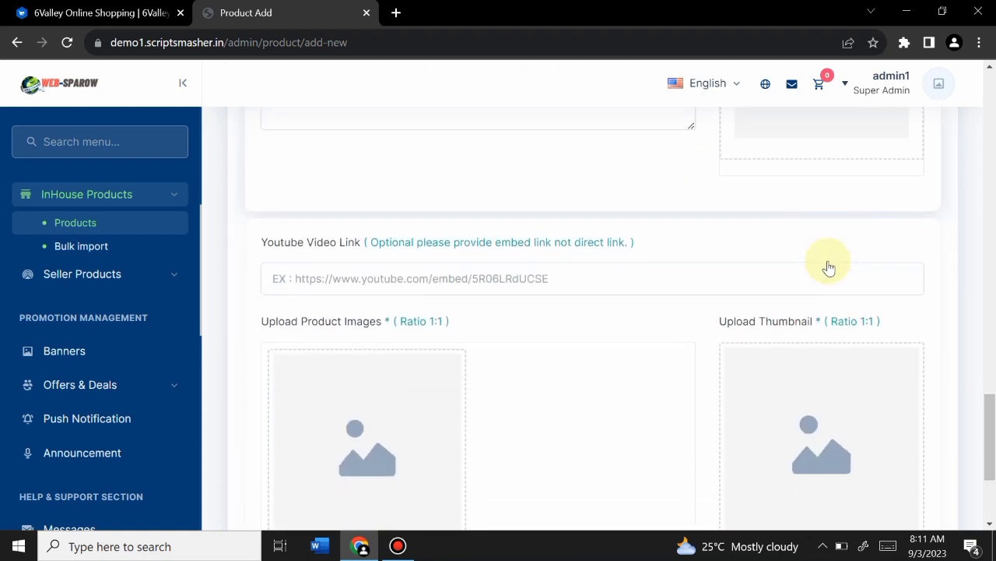
scroll(616, 369, down, 1)
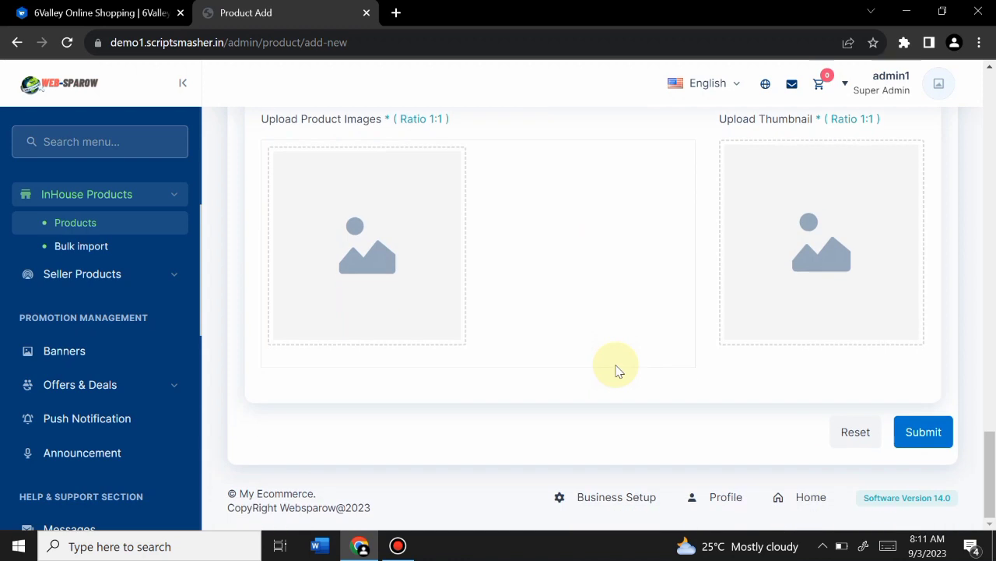
scroll(615, 372, up, 15)
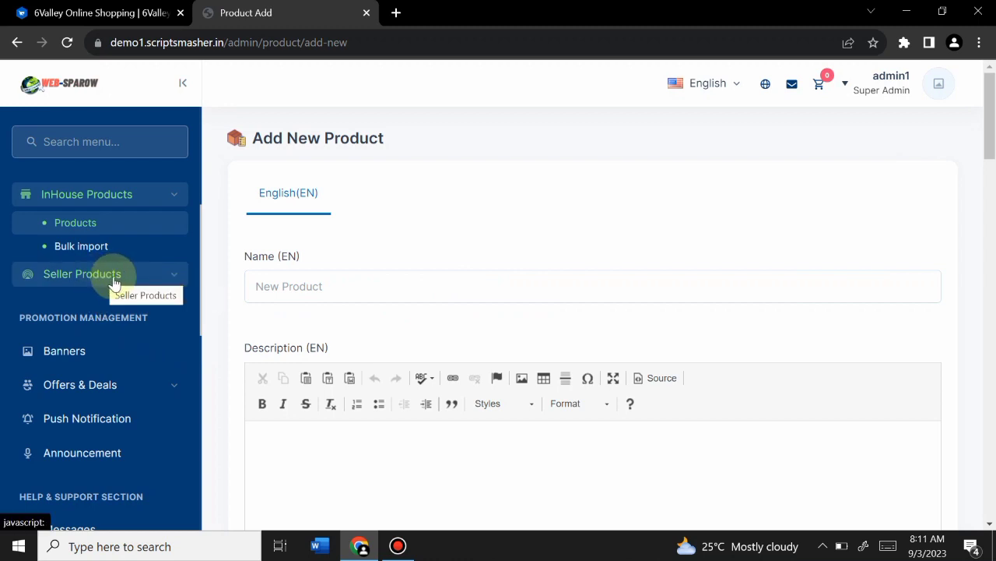
Expand the Seller Products and In-House Products sections in the sidebar.
click(128, 280)
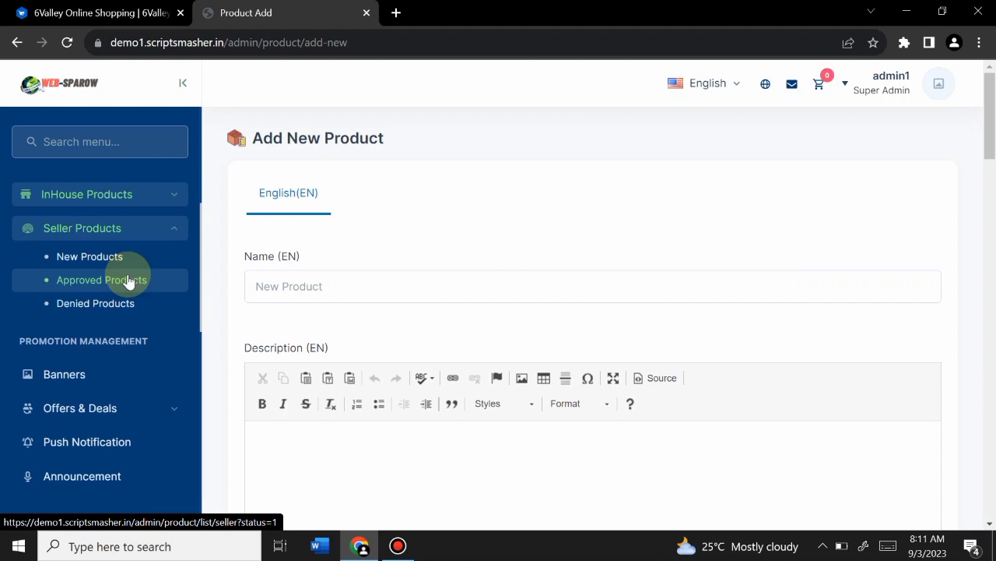
click(146, 231)
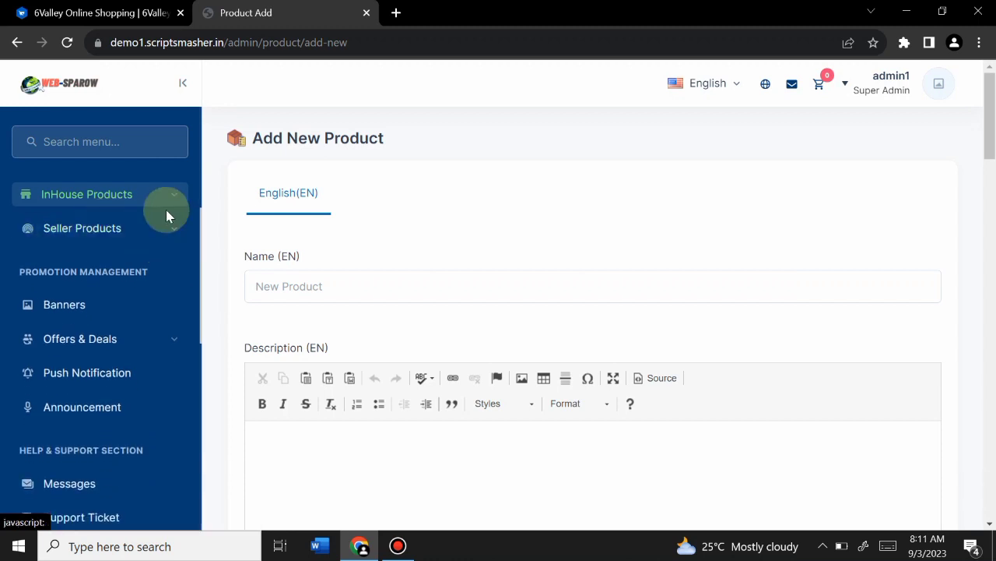
click(163, 203)
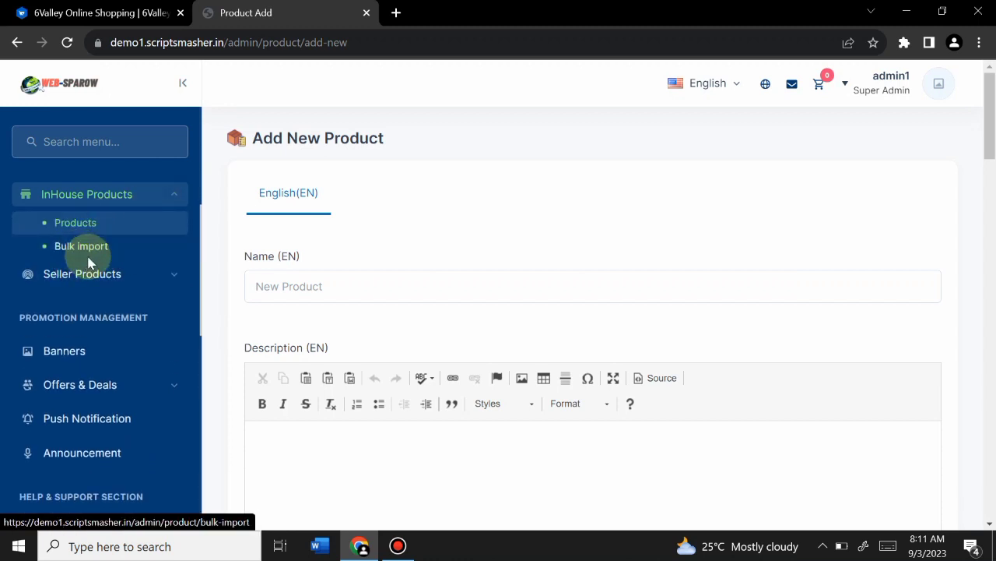
click(128, 276)
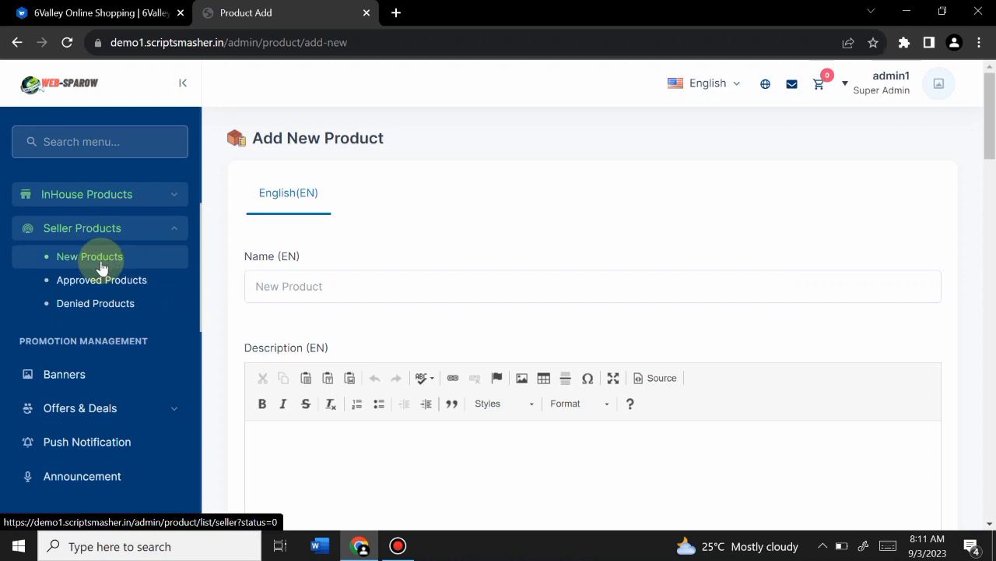
View New Products and the empty Approved Products list, then go to the Banner page.
click(95, 265)
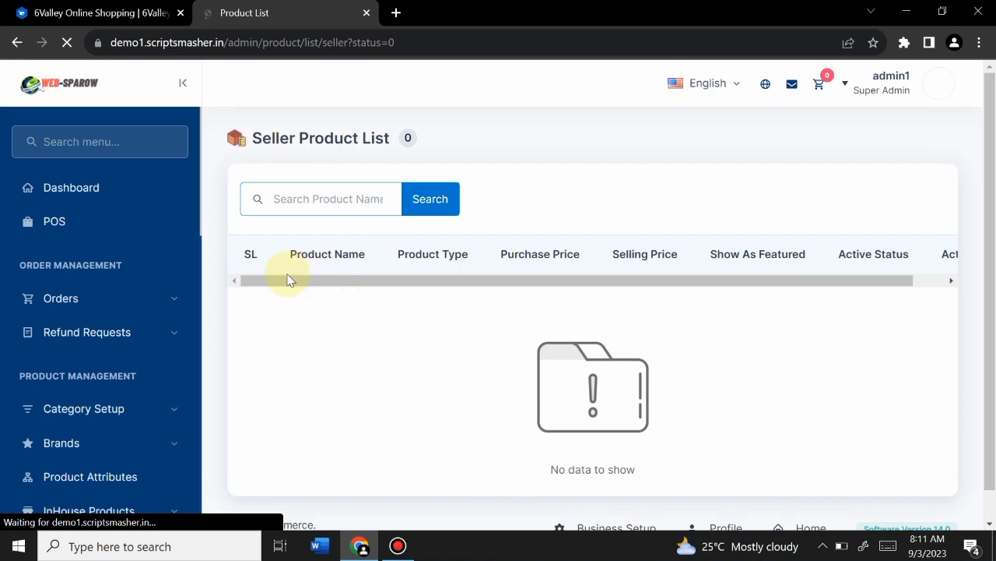
click(112, 247)
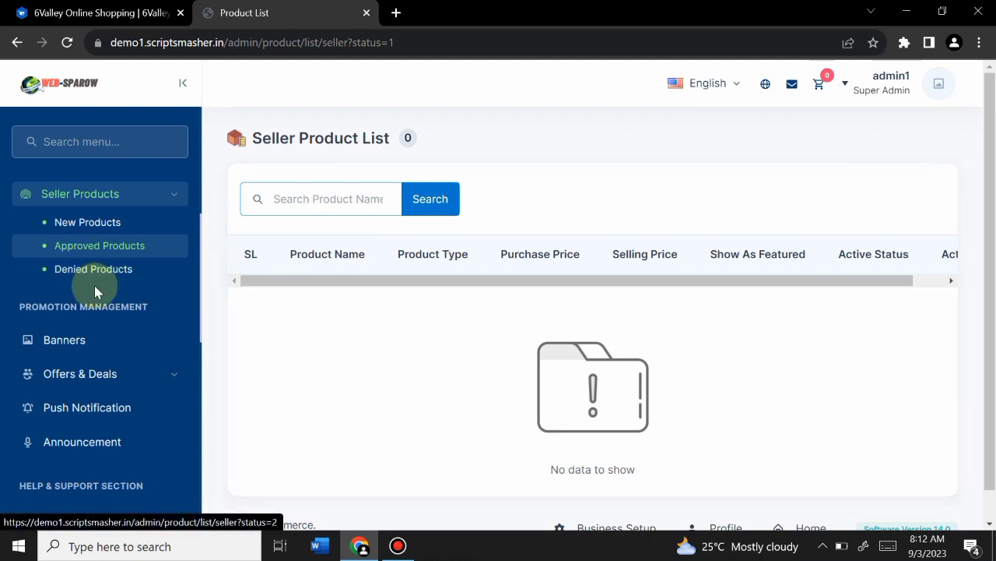
scroll(94, 285, down, 1)
scroll(94, 285, down, 1)
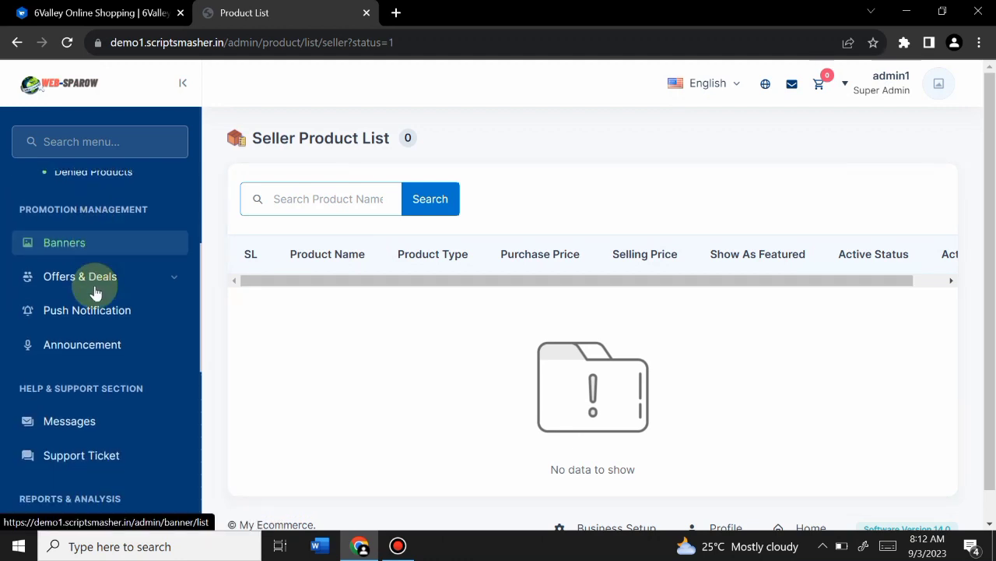
click(72, 235)
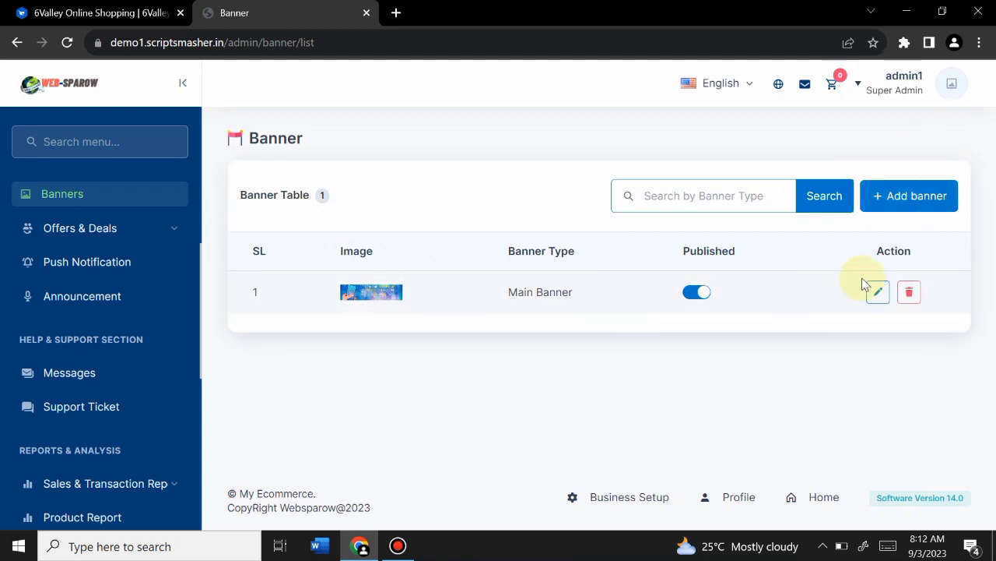
Open the add-banner form and toggle the Main Banner's published status.
click(914, 202)
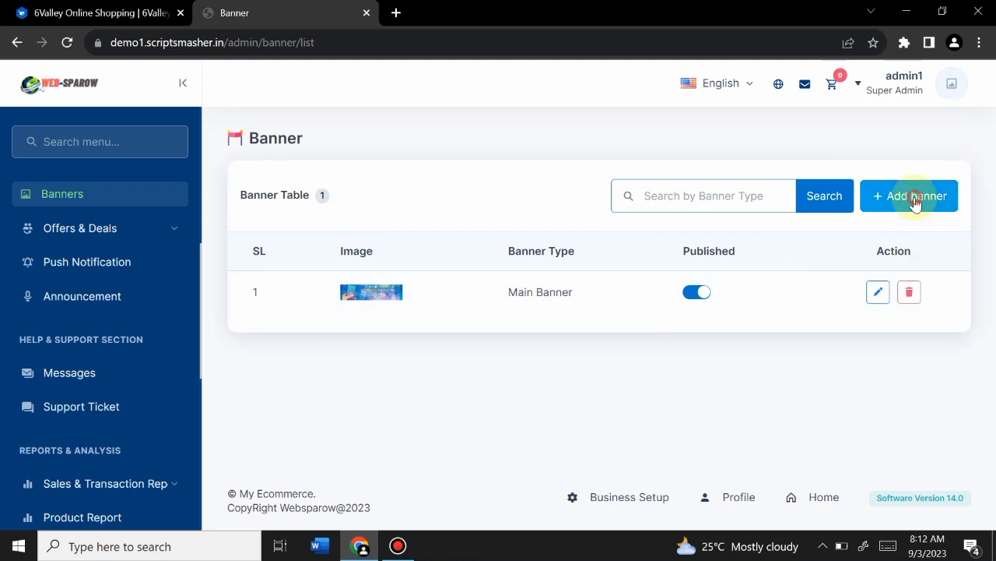
scroll(524, 368, down, 3)
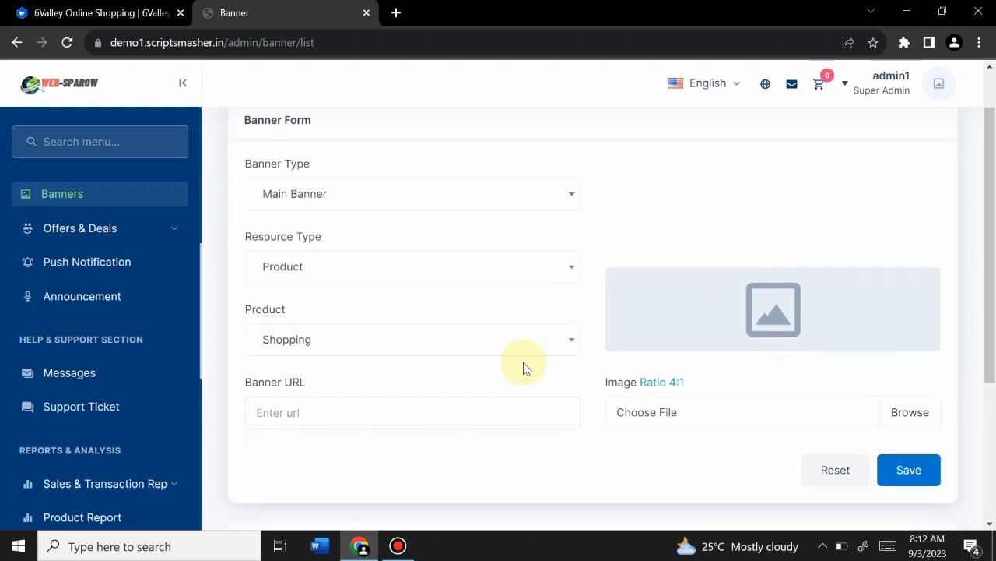
scroll(524, 366, up, 3)
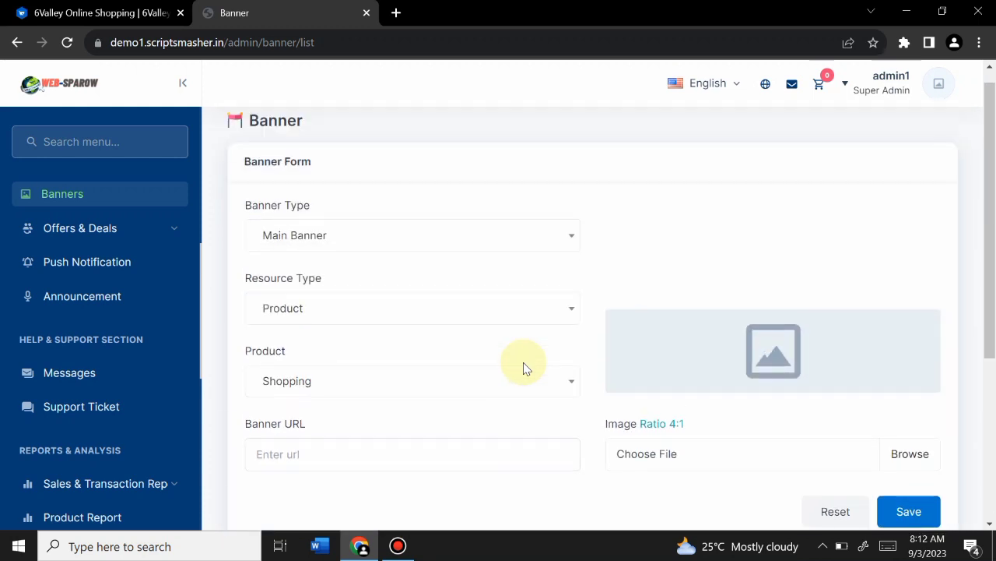
scroll(397, 274, down, 2)
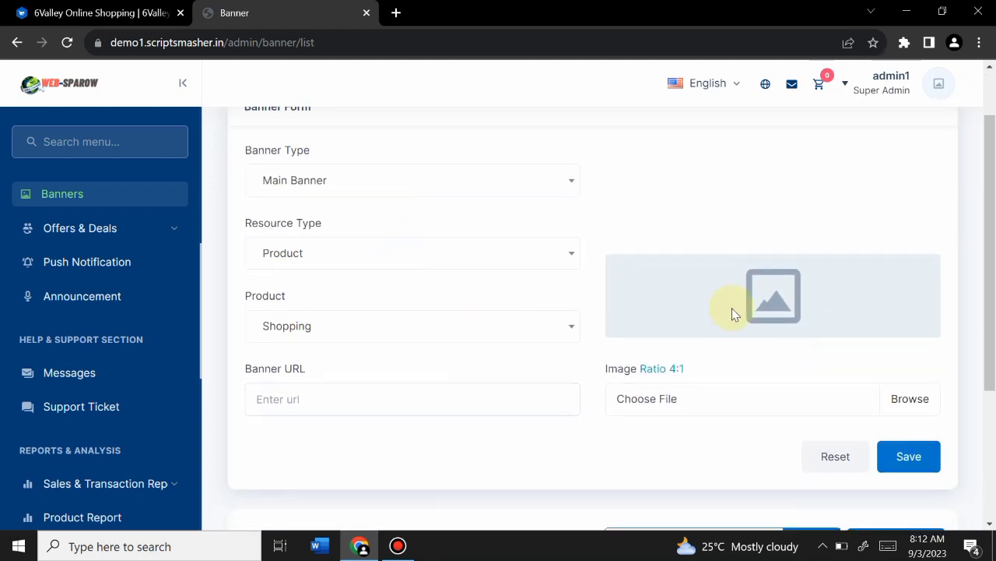
scroll(808, 333, down, 2)
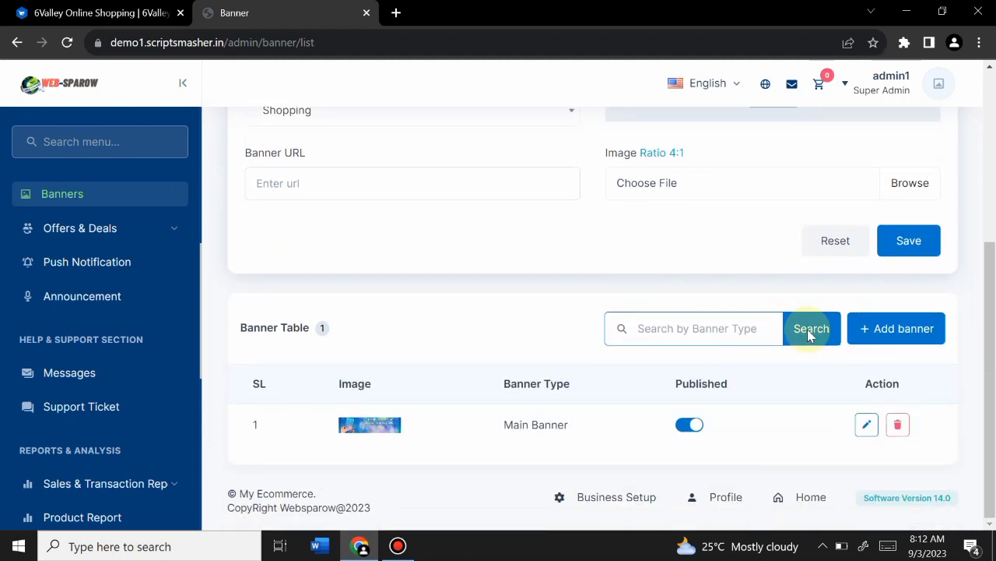
click(683, 426)
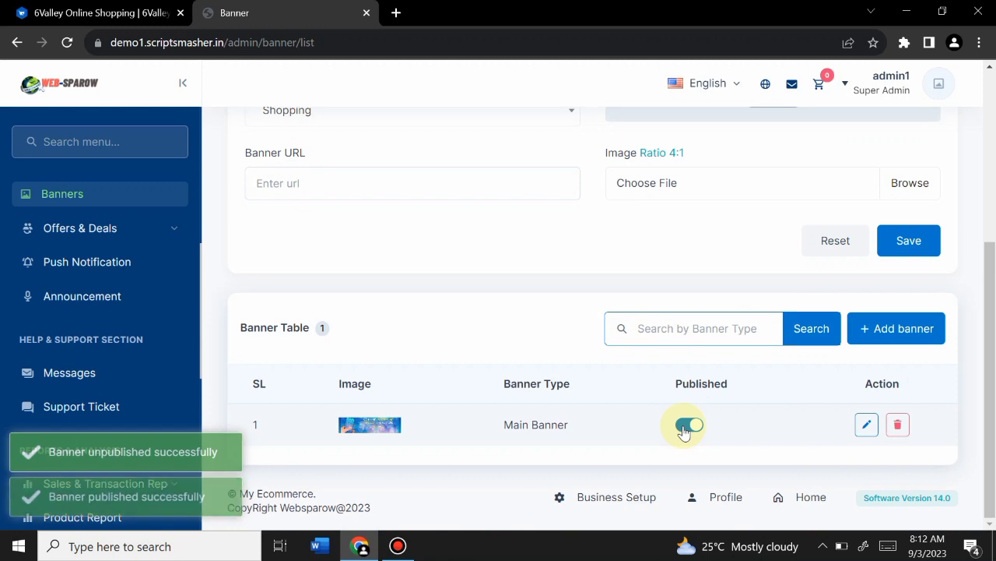
scroll(596, 271, up, 4)
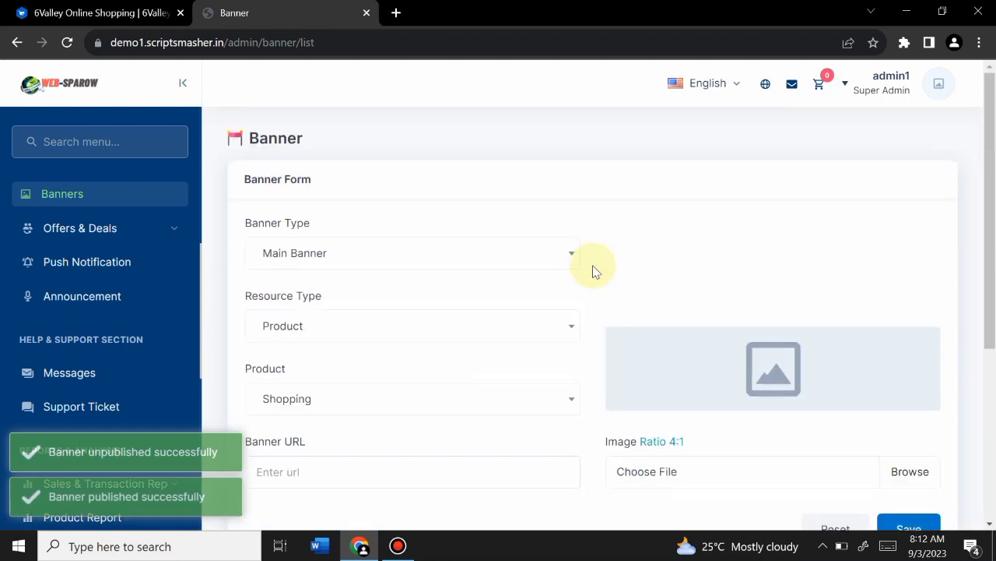
Visit Flash Deals under Offers and Deals, then go to the Push Notification page.
click(137, 225)
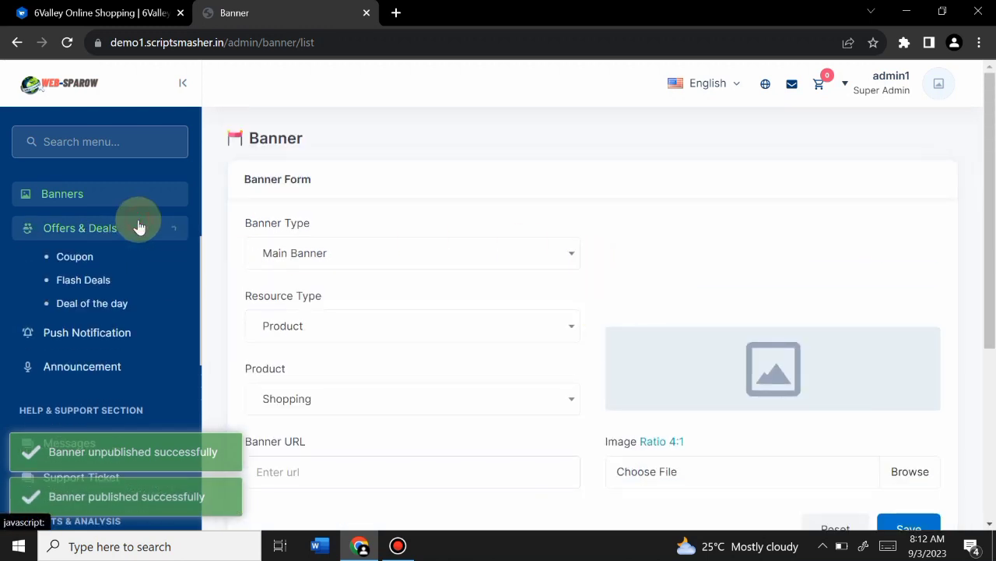
click(118, 281)
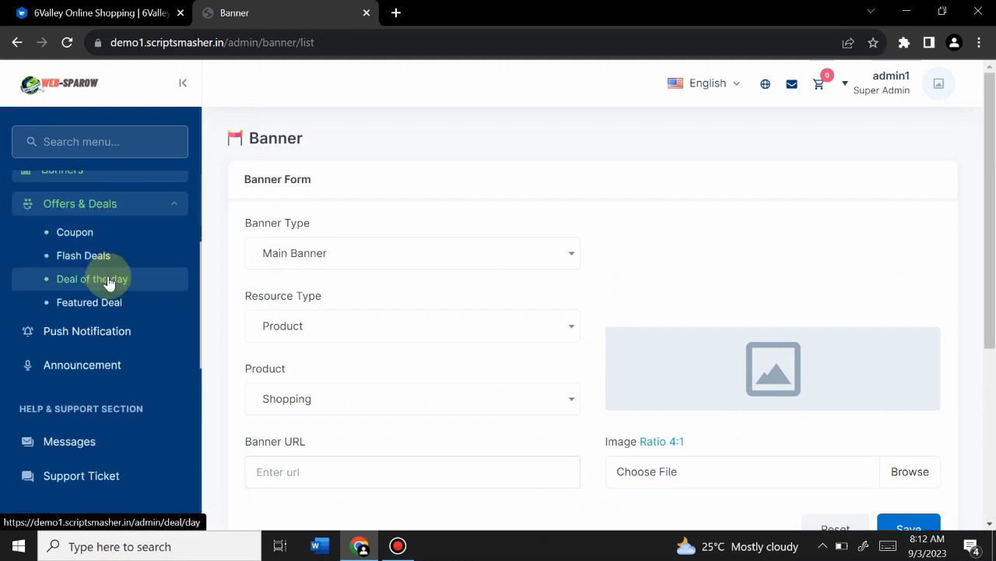
scroll(113, 302, down, 2)
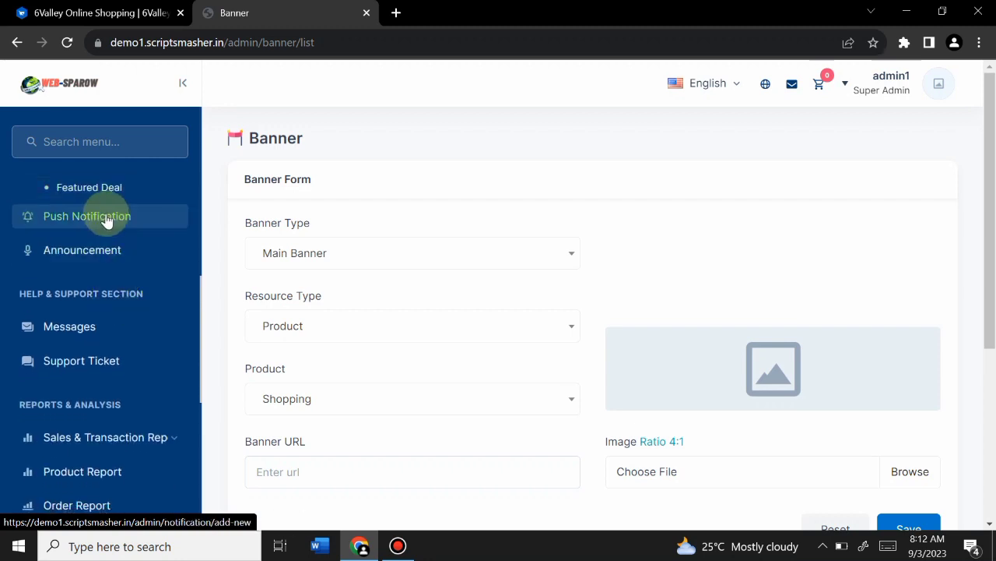
click(106, 218)
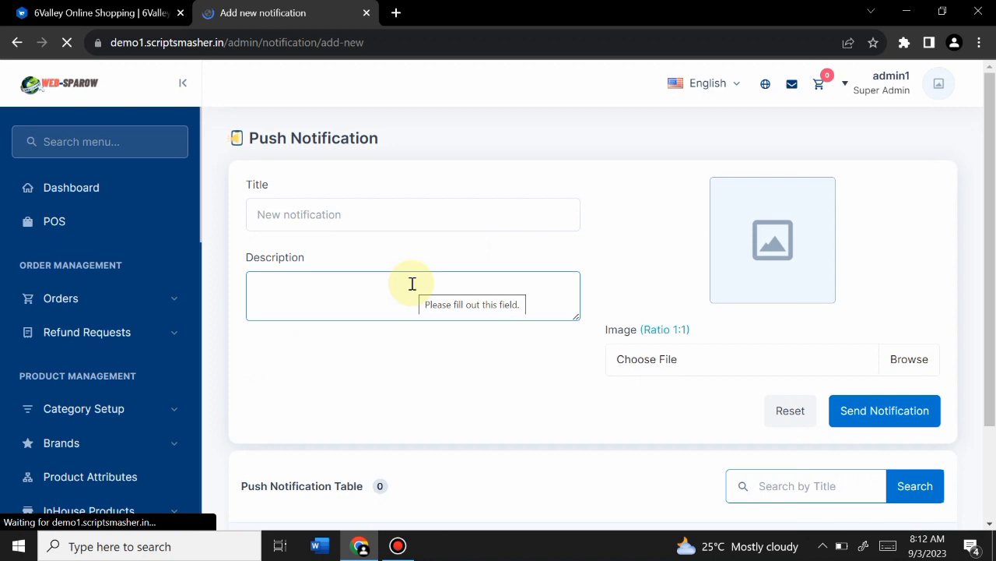
Review the empty push notification form and 0-notification table, then go to Support Ticket.
scroll(663, 401, down, 3)
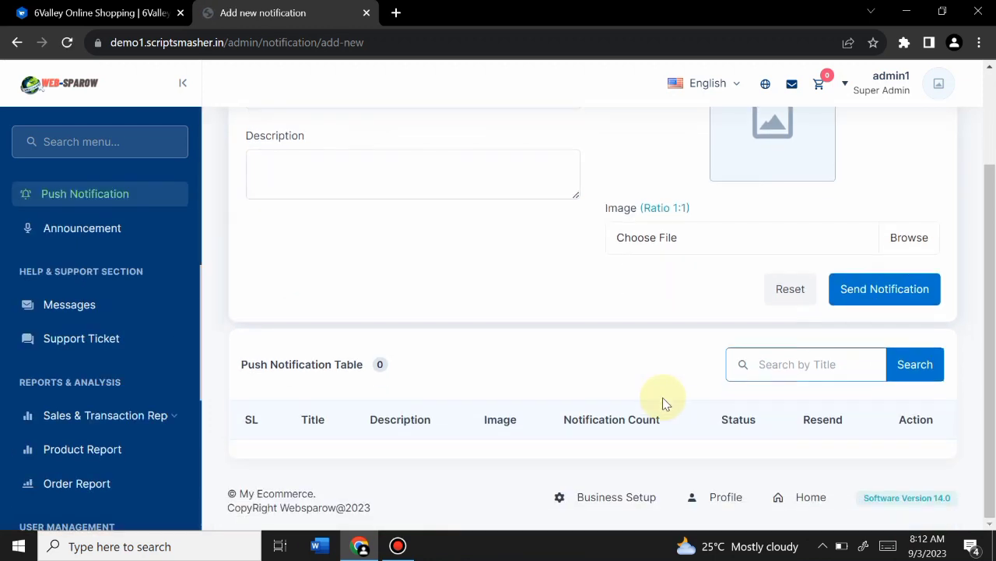
scroll(662, 401, up, 3)
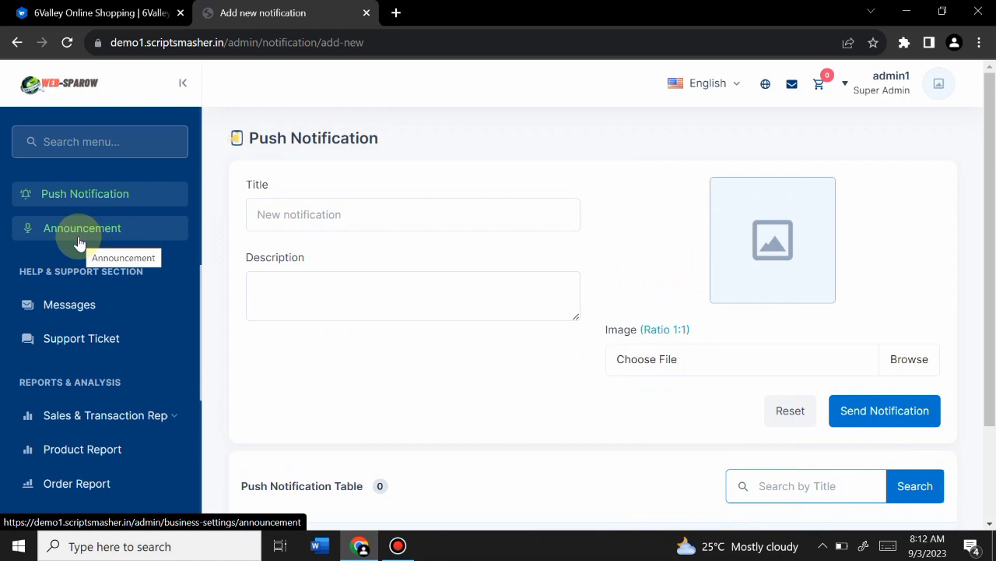
scroll(78, 244, down, 2)
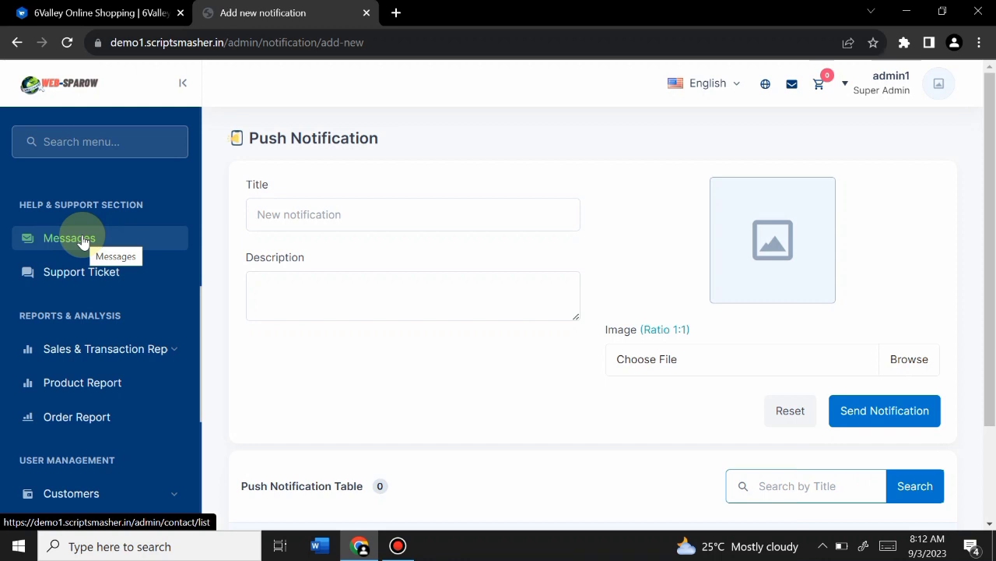
click(72, 281)
View the empty Support Ticket list and expand Sales & Transaction Report in the sidebar.
click(334, 303)
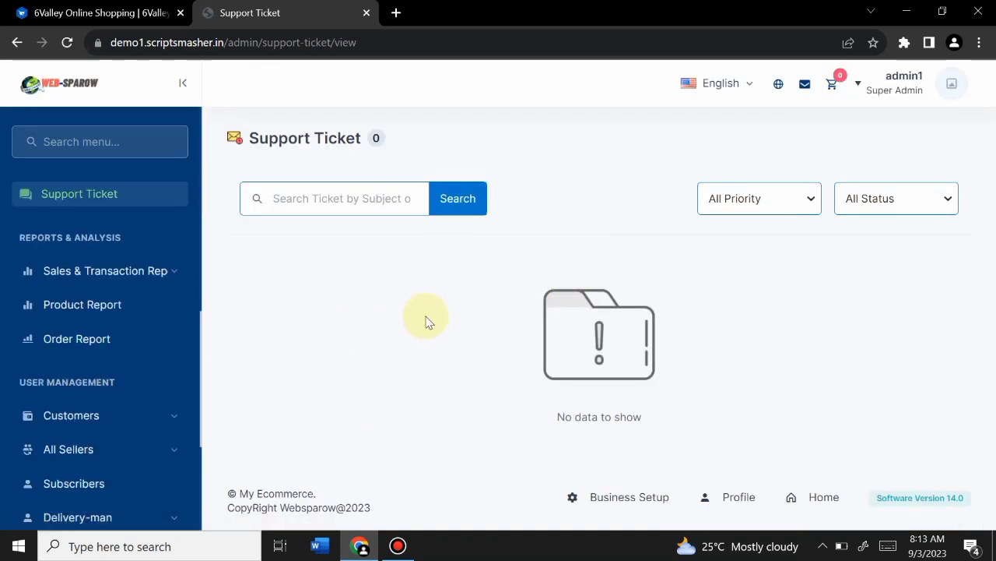
scroll(74, 346, down, 1)
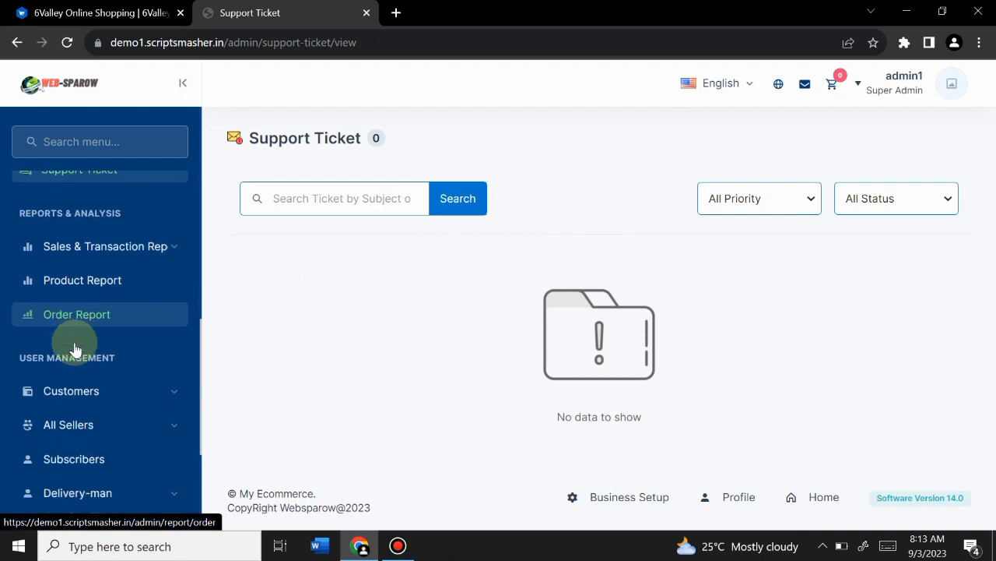
click(156, 251)
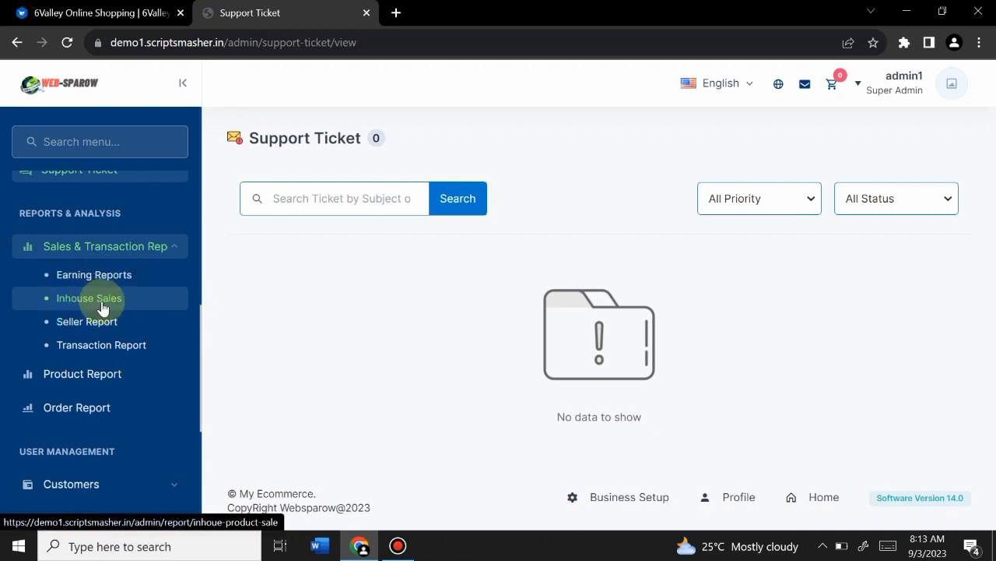
scroll(137, 330, down, 3)
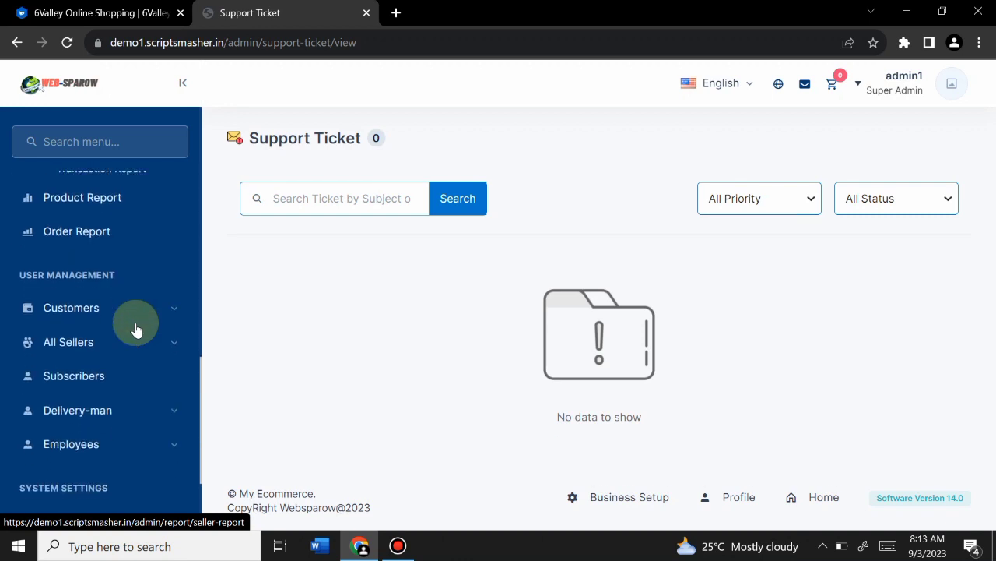
Review the Product Report showing 1 active product and 0 sales, then expand Customers.
click(104, 195)
scroll(104, 195, down, 1)
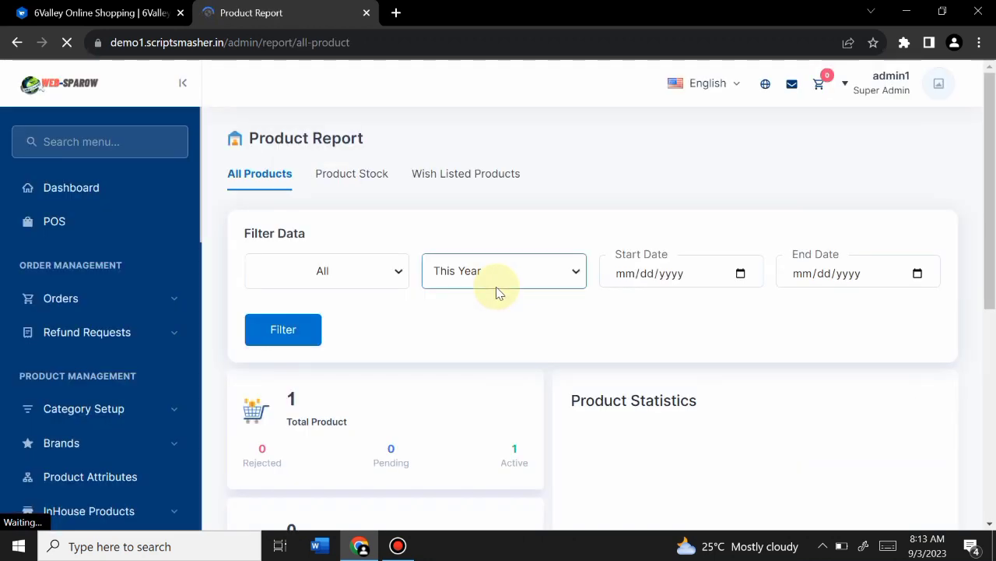
scroll(498, 292, down, 5)
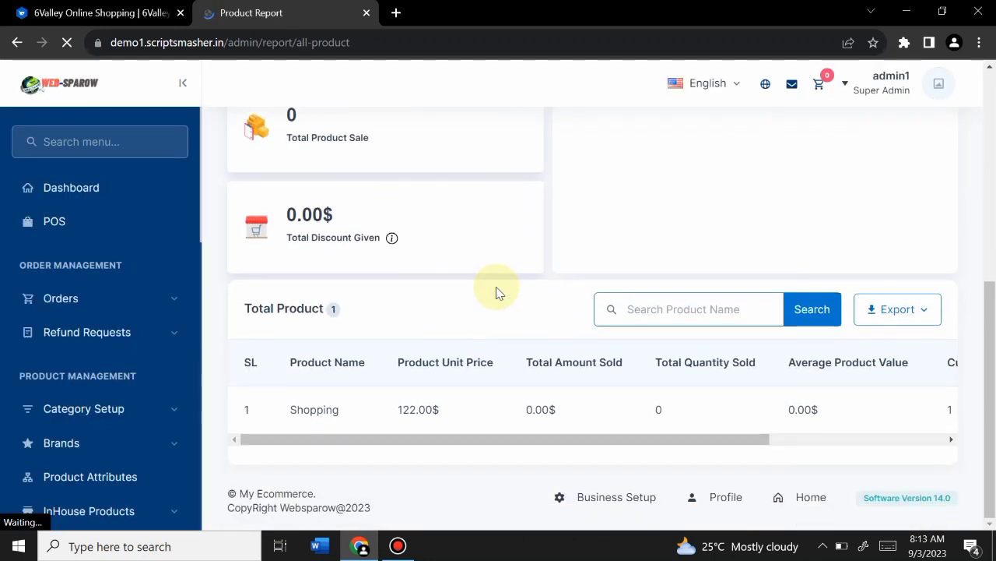
scroll(620, 412, right, 3)
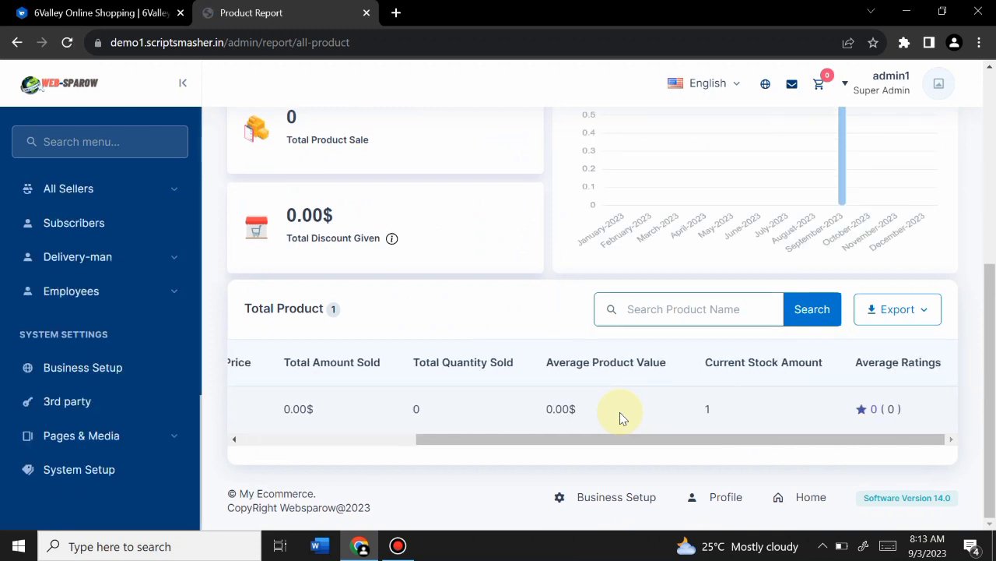
scroll(646, 232, up, 5)
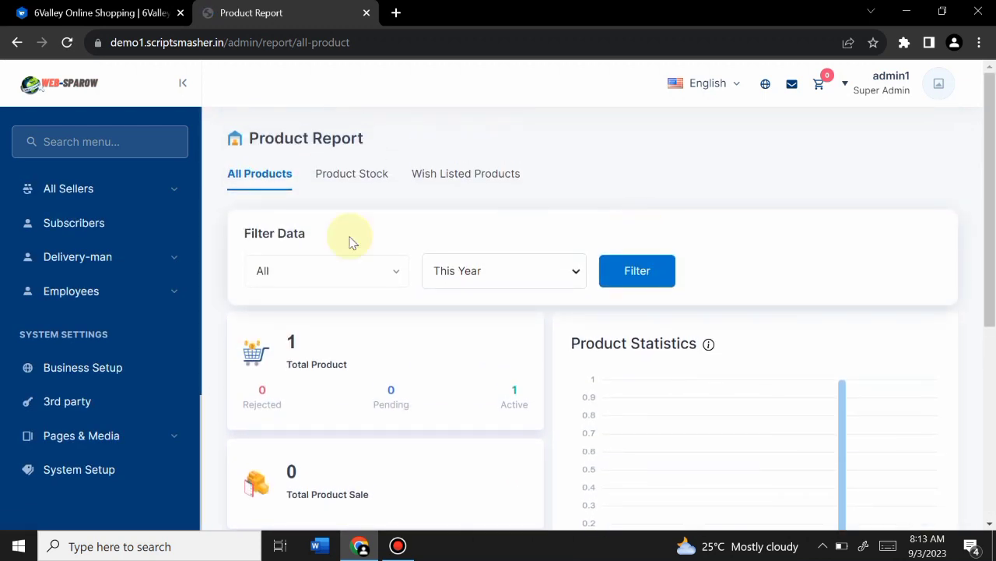
scroll(107, 290, up, 3)
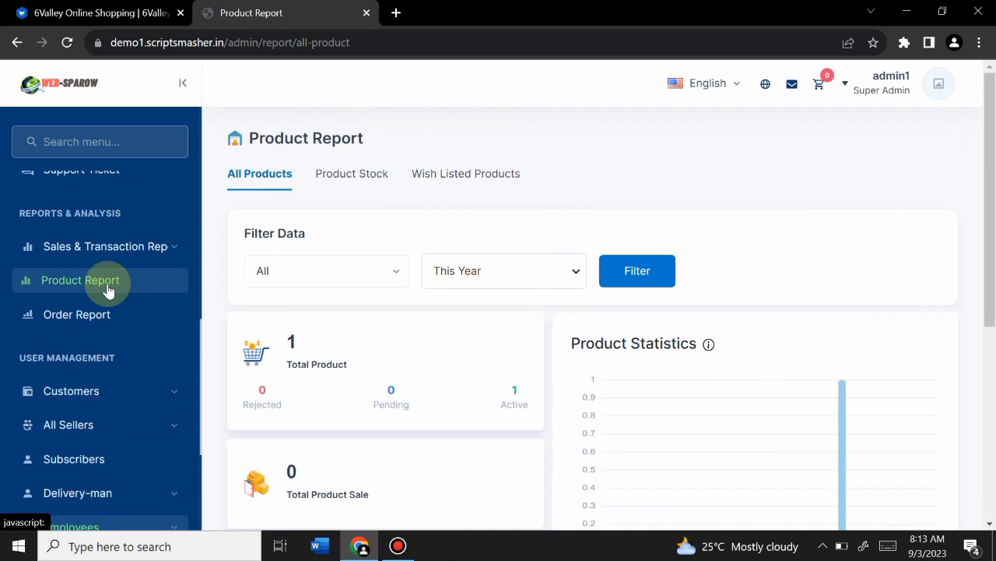
scroll(108, 290, down, 3)
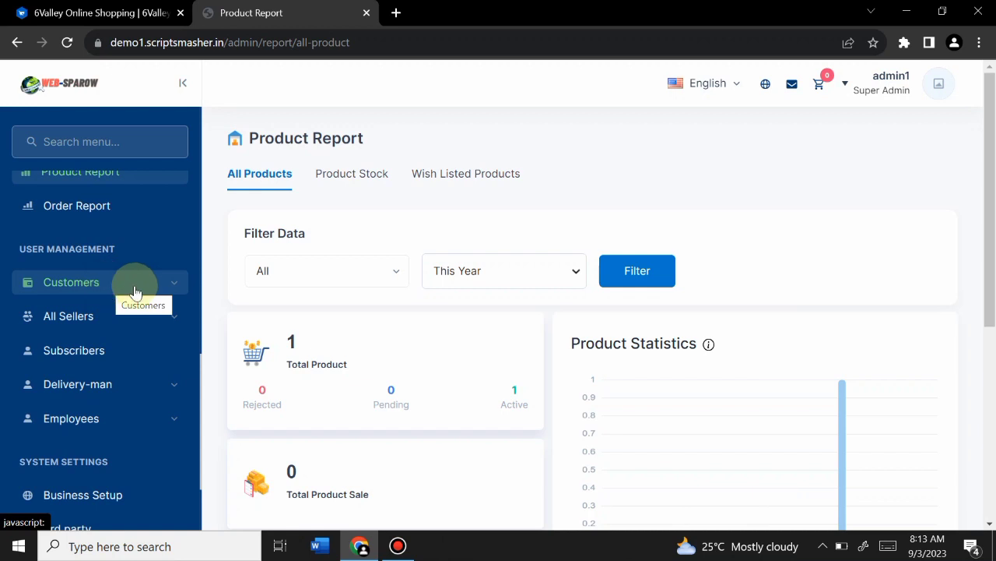
click(134, 291)
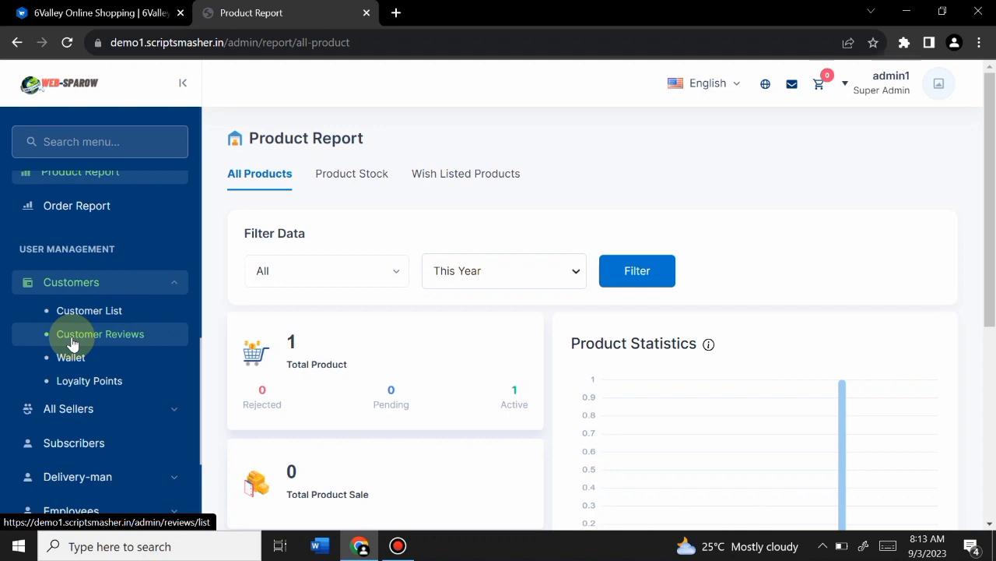
scroll(74, 341, down, 1)
scroll(73, 345, down, 1)
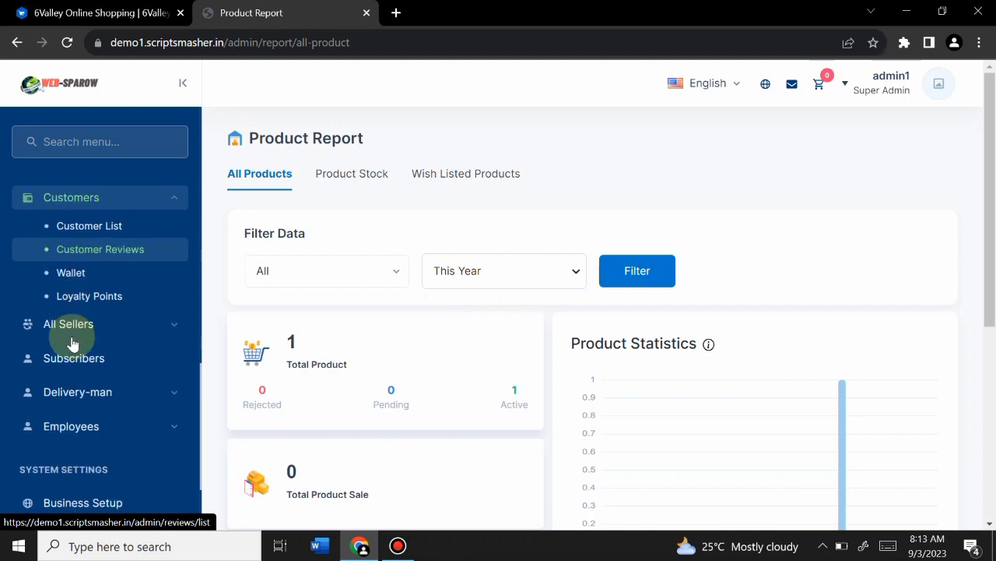
View the Customer List's 2 customers with 0 orders each, then expand All Sellers.
click(113, 226)
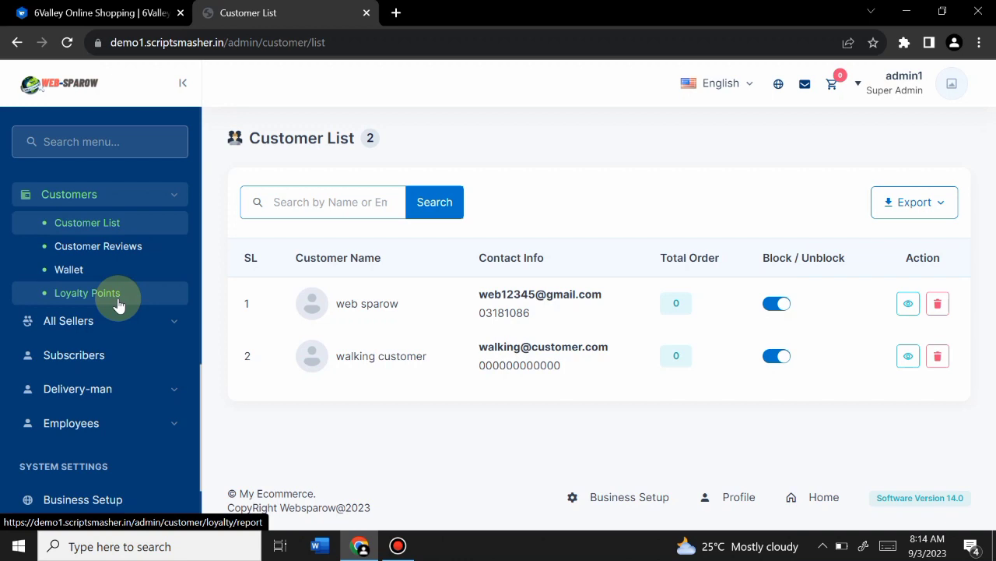
scroll(117, 302, down, 3)
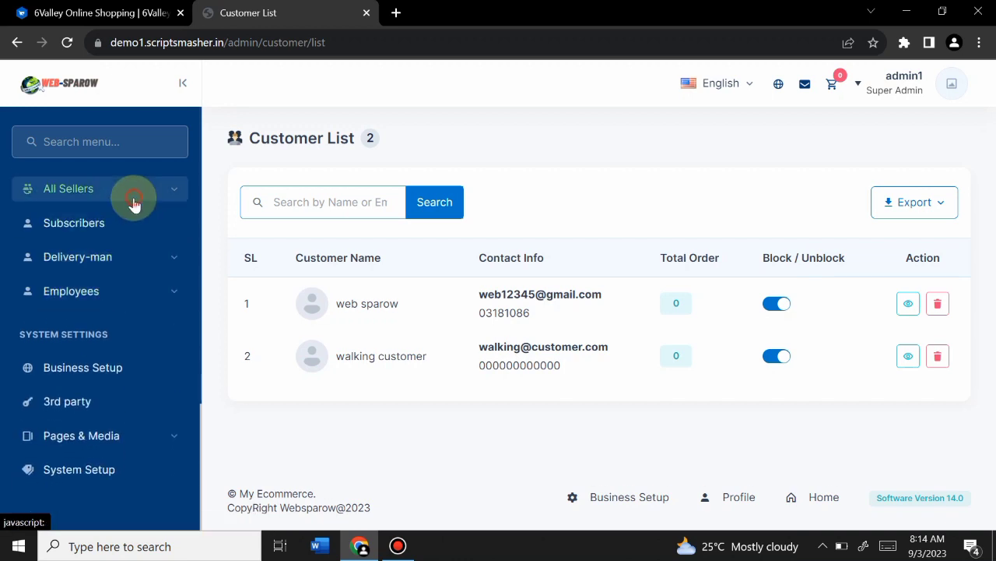
click(134, 202)
scroll(133, 205, up, 3)
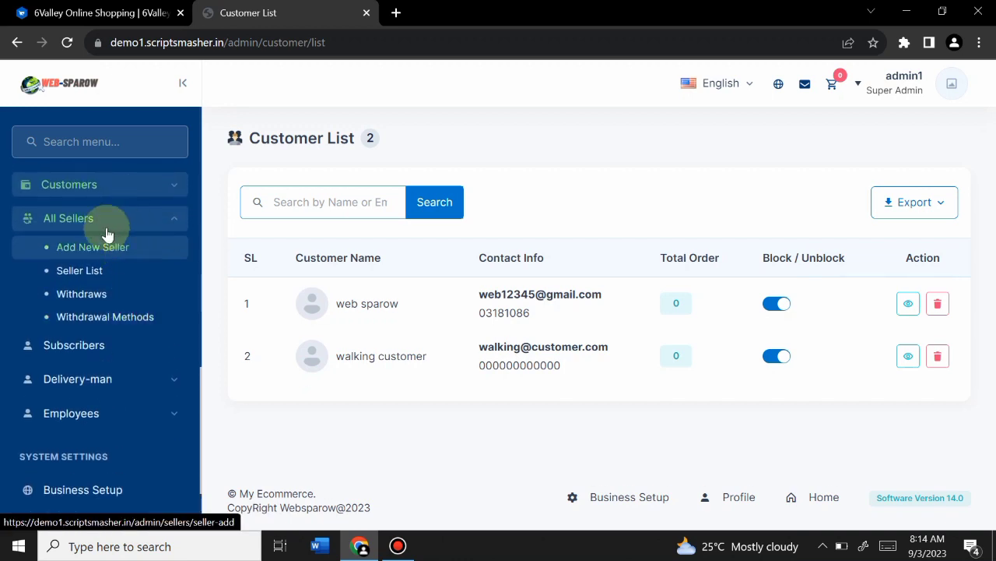
View the Seller List's one active seller, then expand Delivery-man and Employees and go to Employee Role Setup.
click(80, 271)
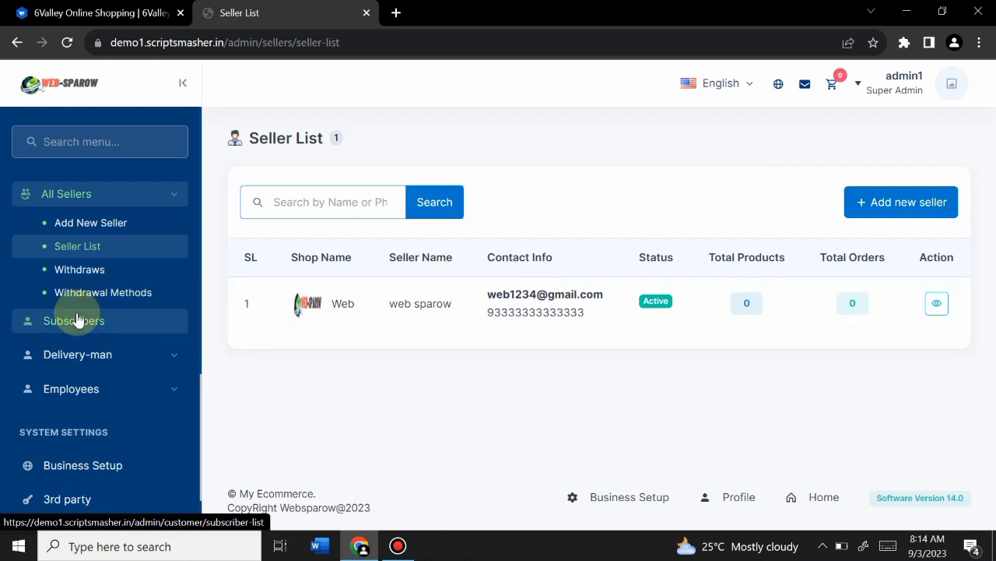
scroll(78, 320, down, 2)
click(130, 263)
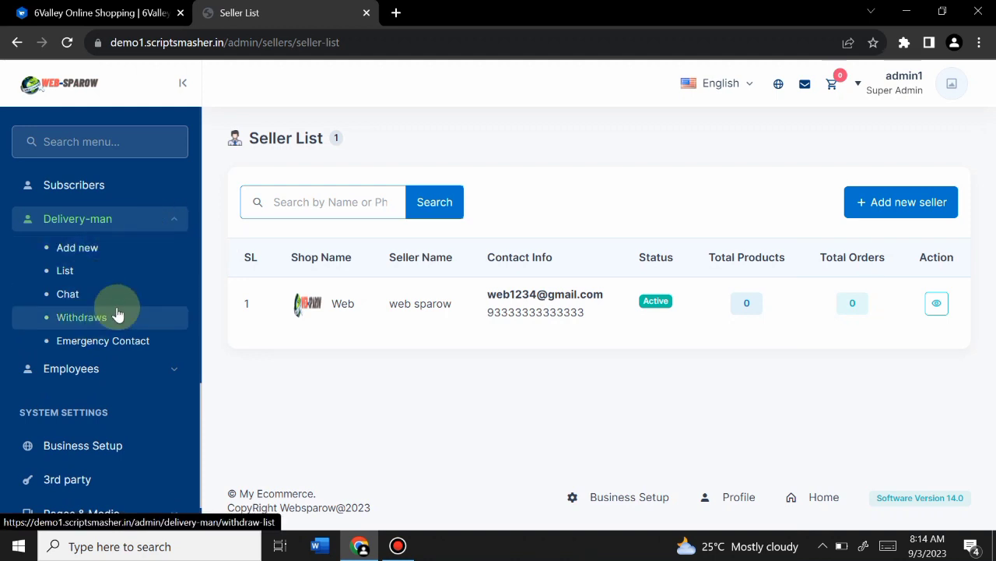
scroll(105, 350, down, 1)
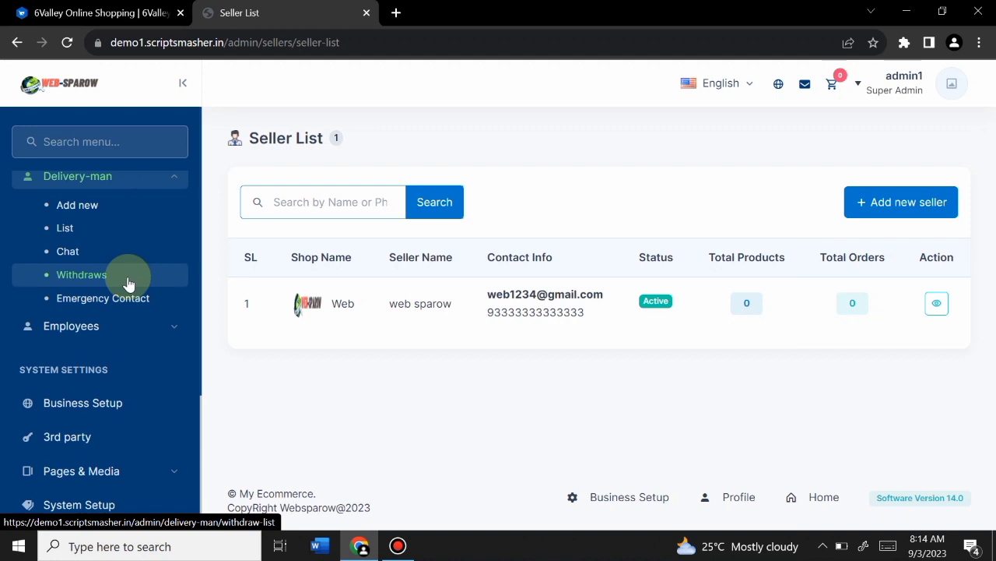
scroll(129, 284, down, 1)
click(151, 299)
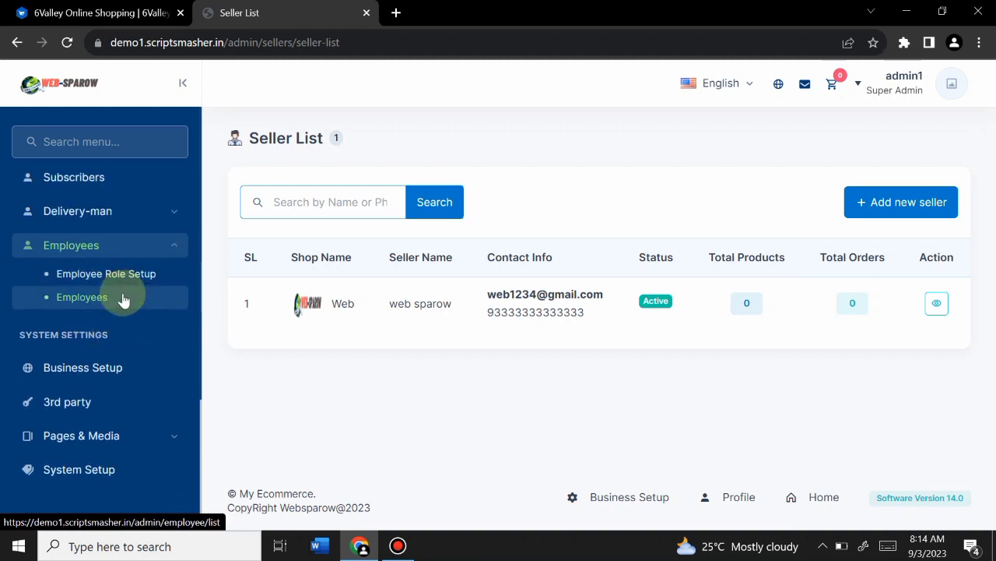
click(127, 276)
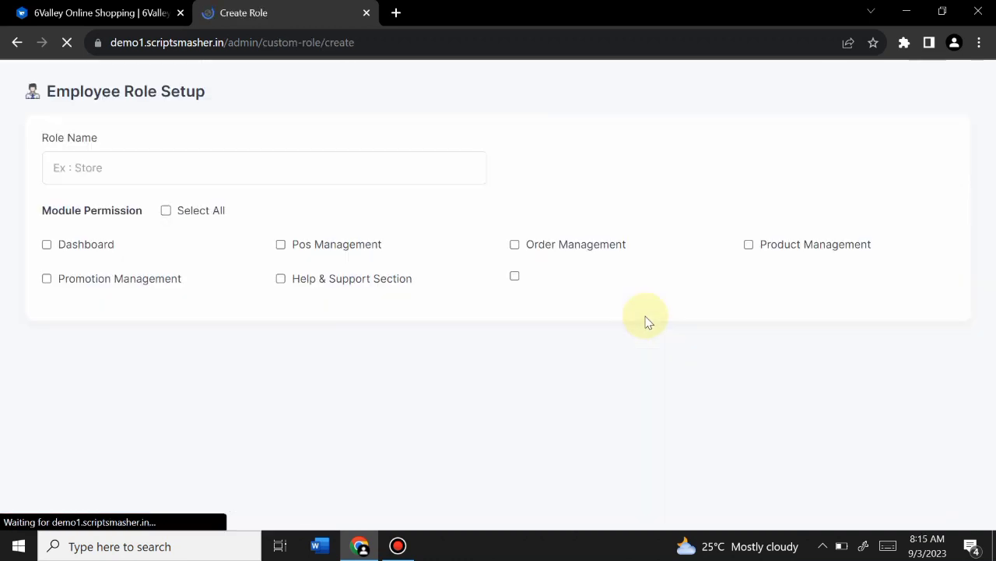
Inspect the role name field and module permissions, scroll to the empty roles table, then go to Business Setup.
click(389, 225)
click(399, 289)
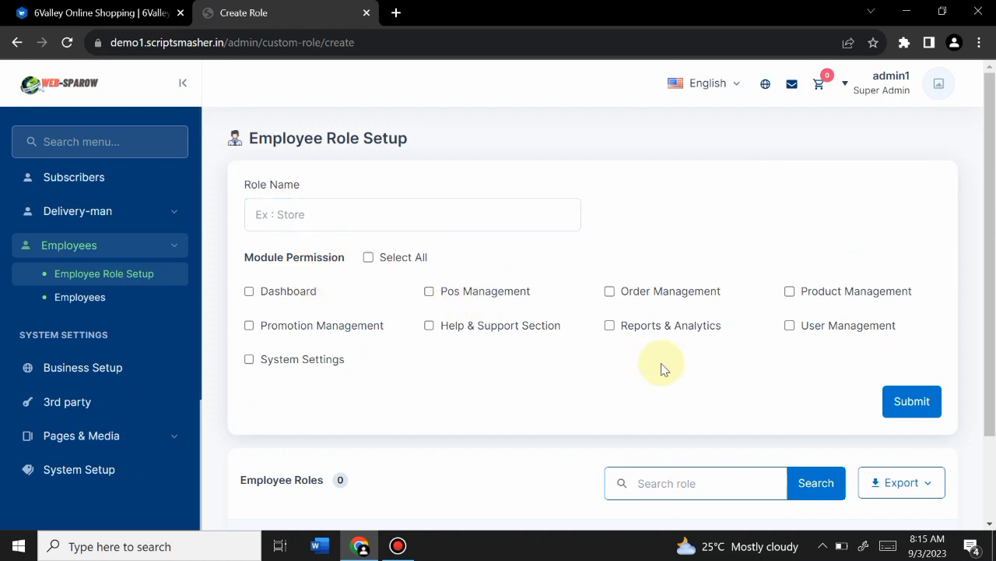
scroll(661, 365, down, 2)
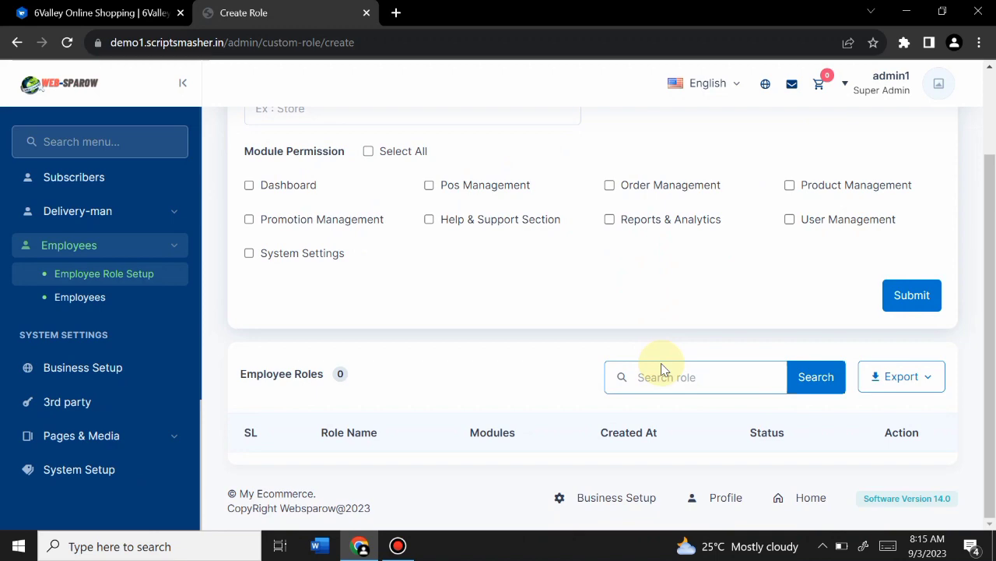
scroll(661, 365, up, 2)
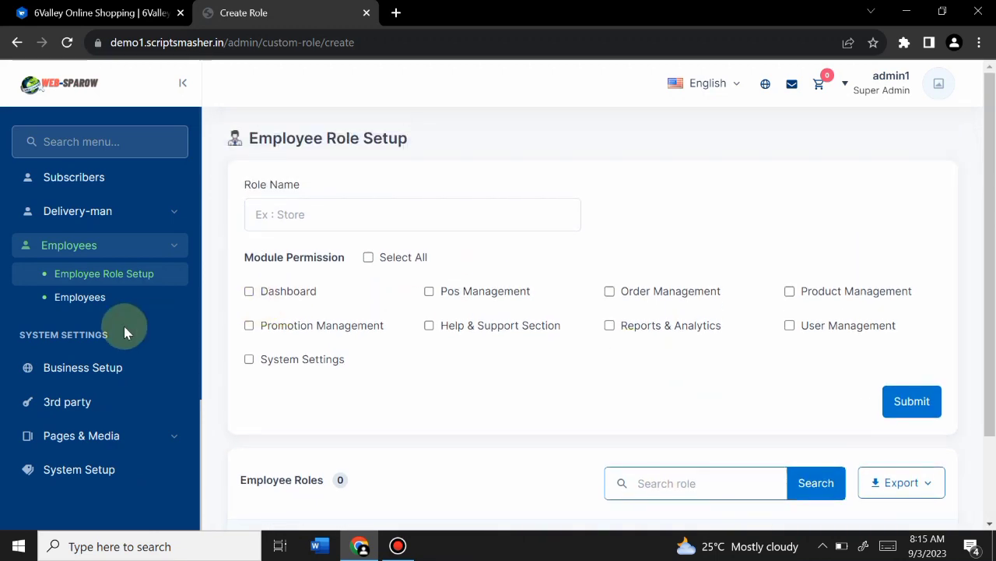
scroll(124, 325, down, 1)
scroll(29, 354, down, 1)
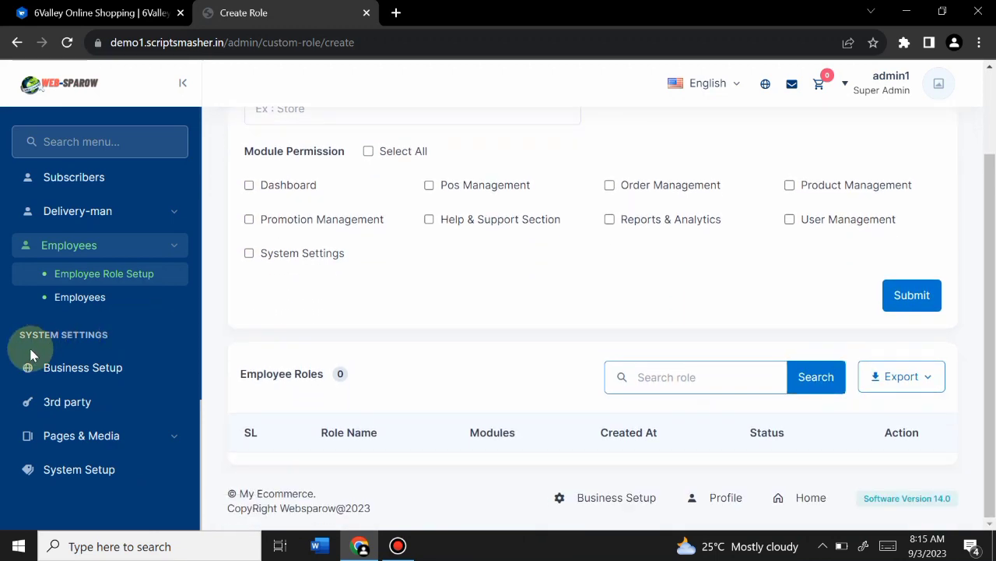
click(66, 378)
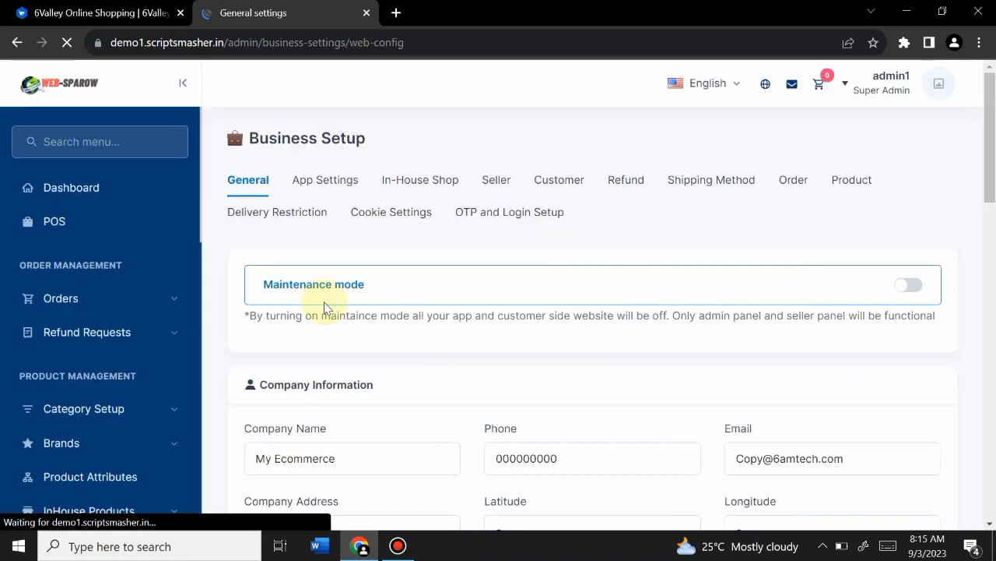
scroll(458, 359, down, 3)
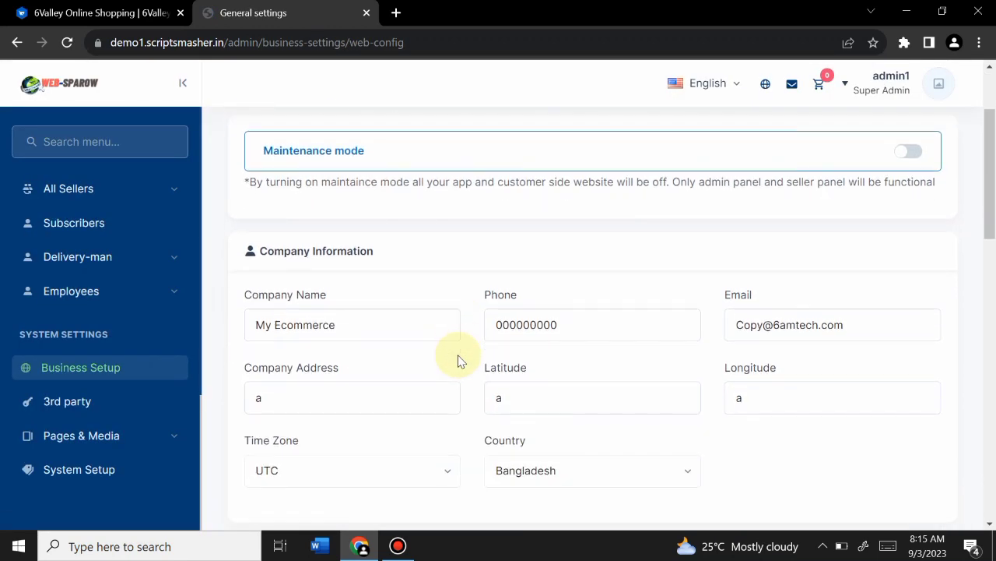
drag(382, 330, 248, 327)
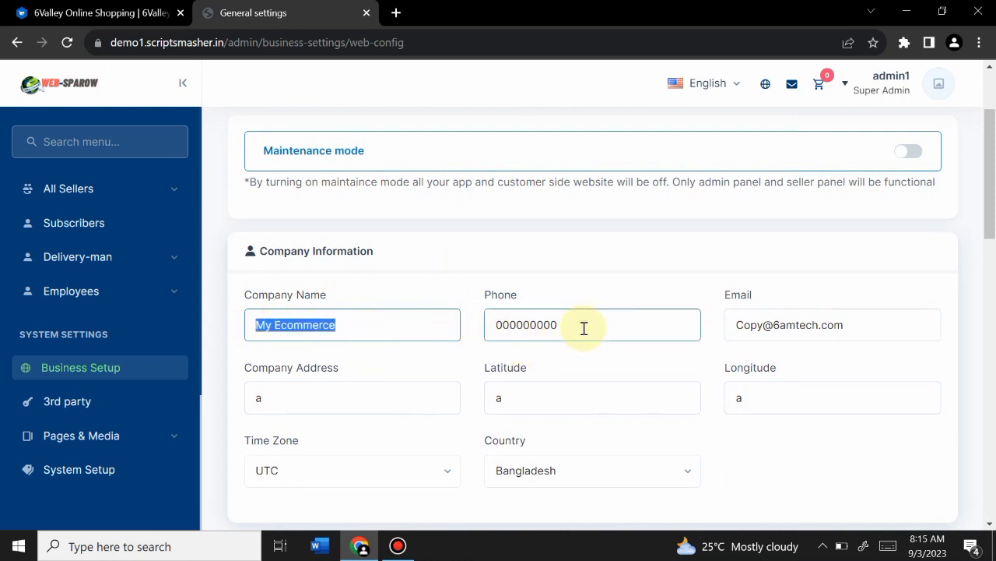
drag(896, 322, 720, 325)
scroll(529, 327, down, 1)
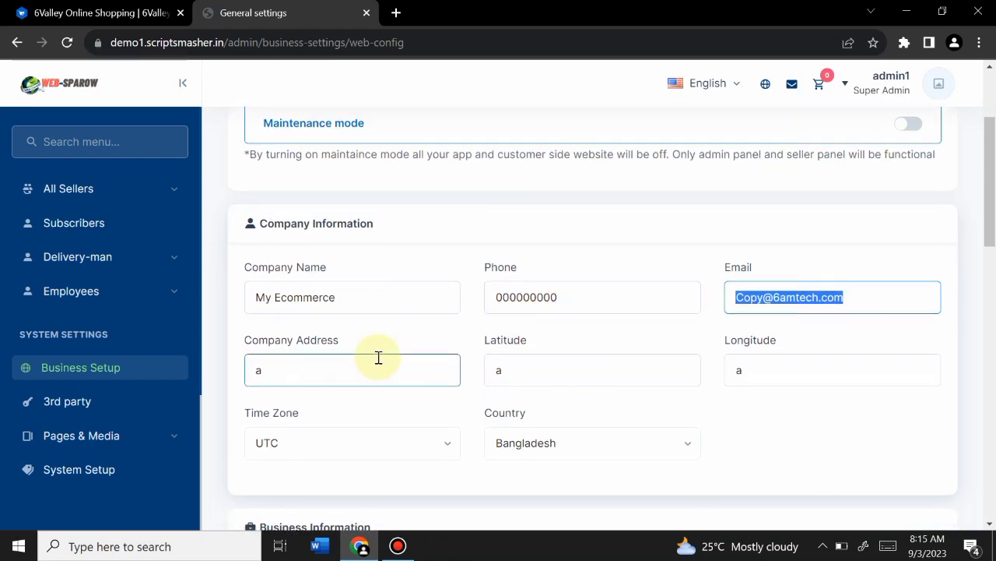
scroll(378, 358, down, 1)
scroll(379, 357, down, 2)
scroll(378, 360, down, 1)
scroll(378, 359, down, 1)
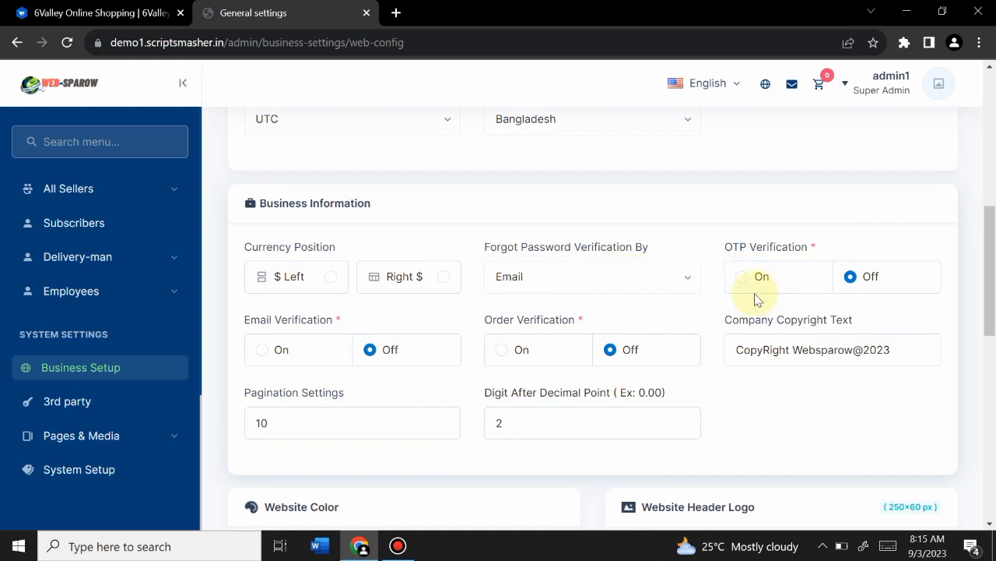
click(579, 290)
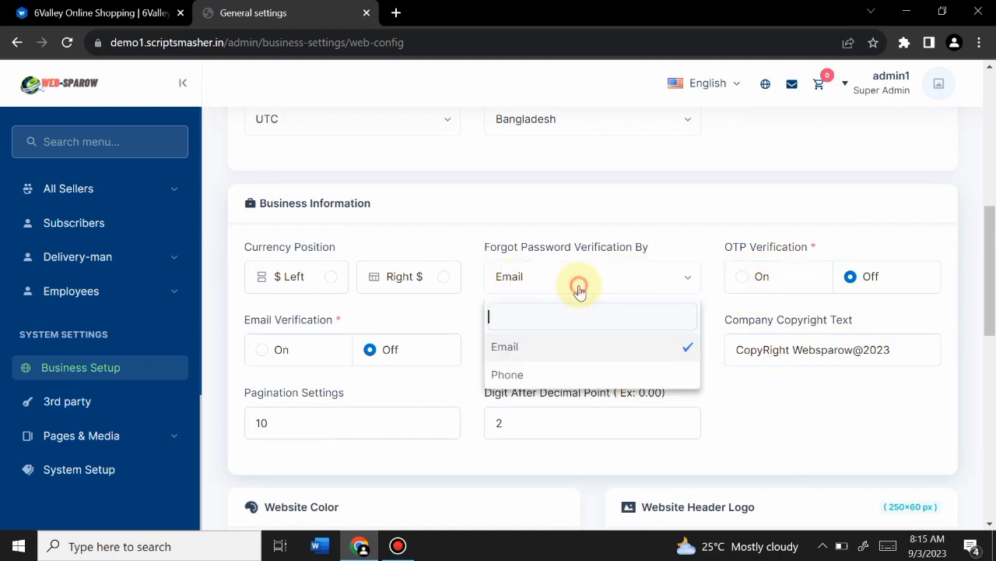
click(578, 291)
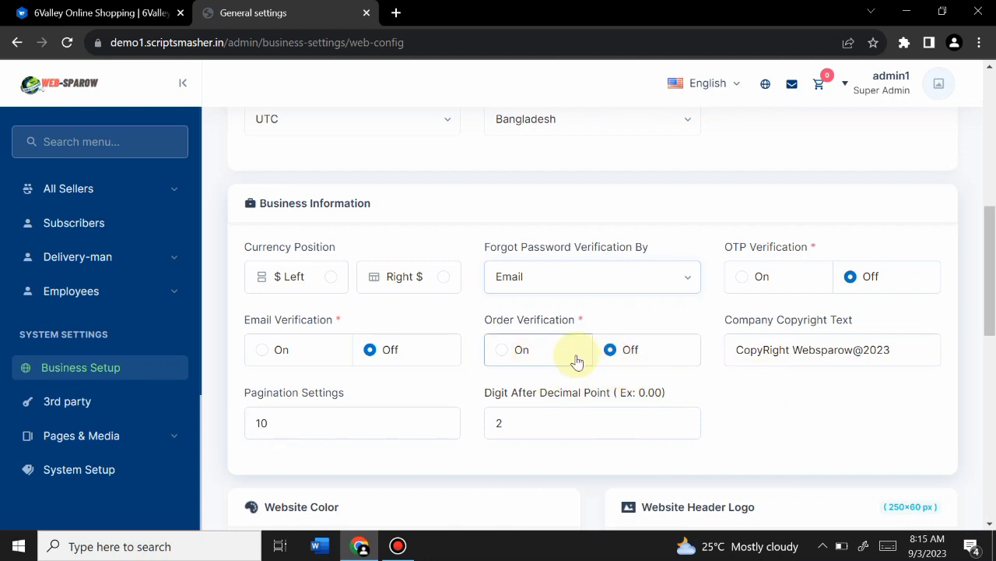
click(810, 362)
drag(901, 351, 729, 349)
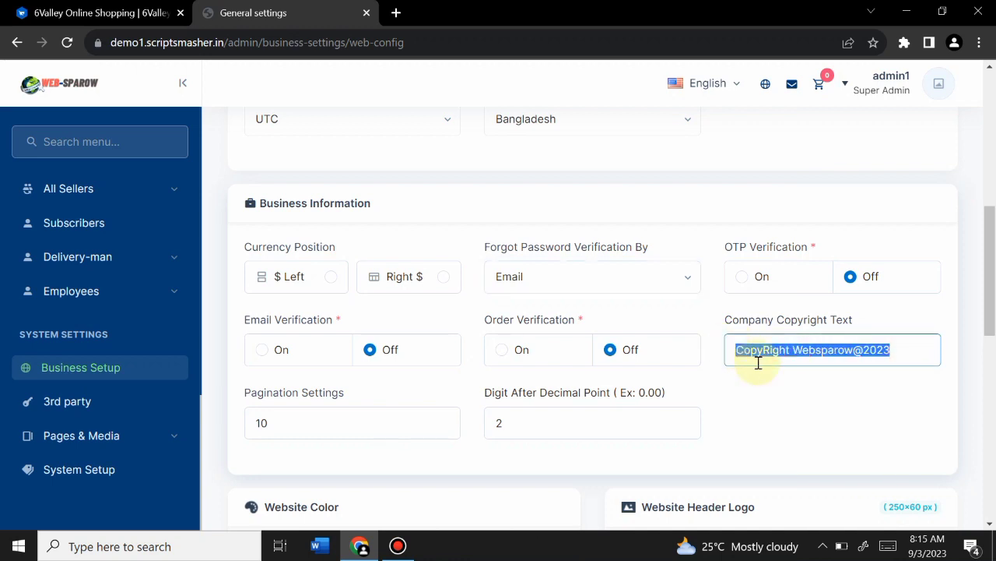
click(807, 403)
scroll(808, 402, down, 1)
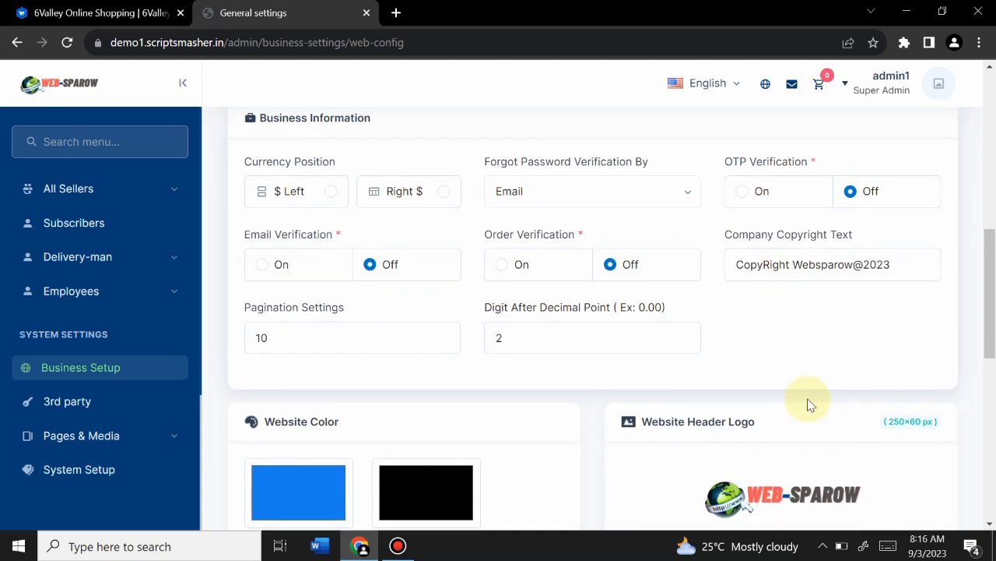
click(396, 342)
click(617, 371)
scroll(618, 371, down, 2)
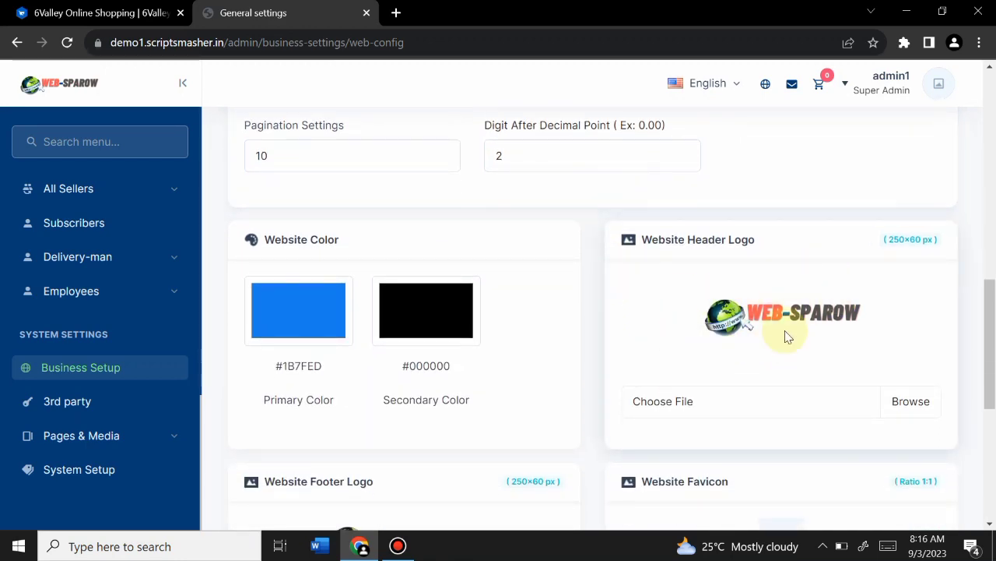
scroll(785, 334, down, 1)
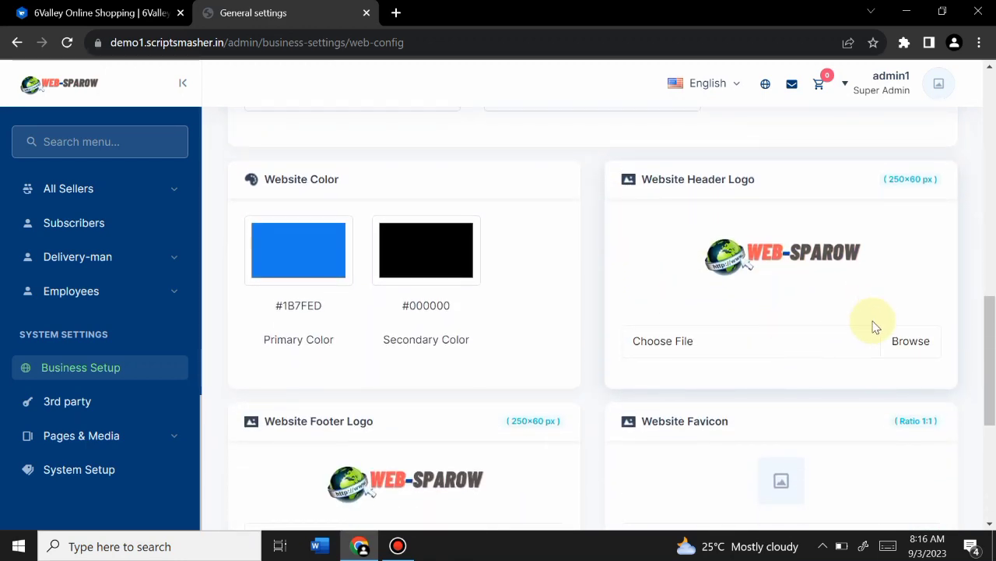
scroll(875, 327, down, 2)
scroll(875, 327, down, 2)
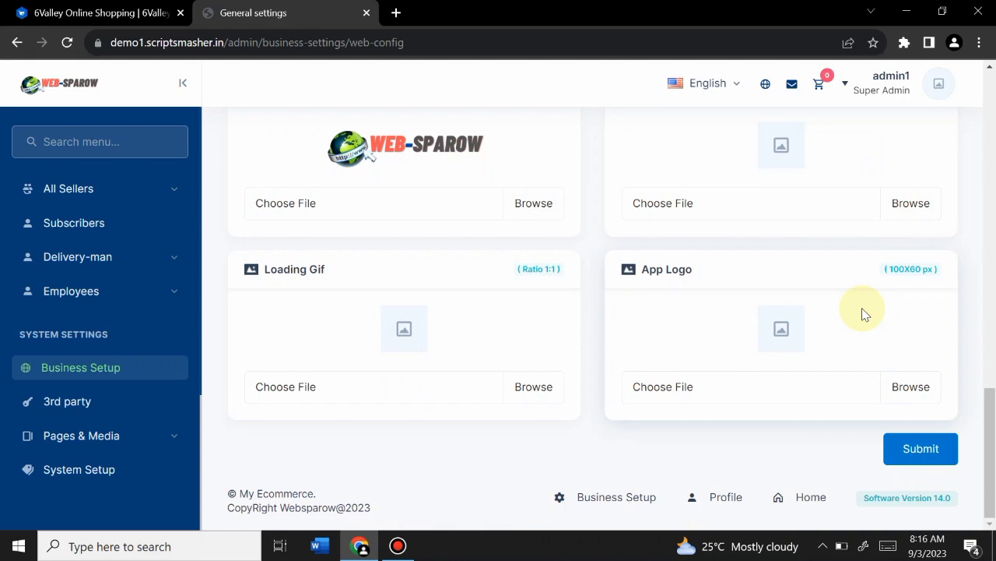
scroll(862, 311, up, 15)
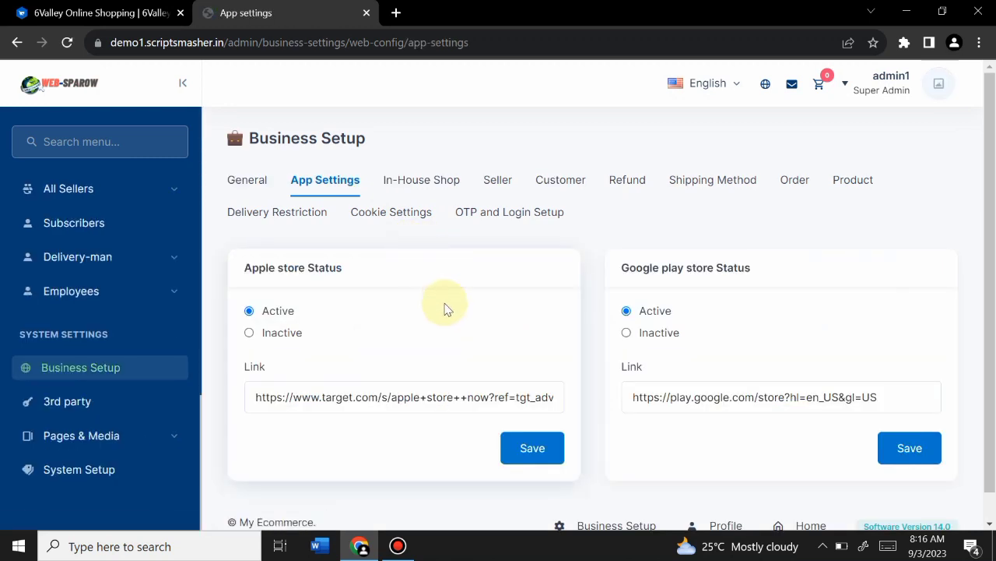
Review the In-House Shop settings with temporary close off, then expand Pages & Media in the sidebar.
scroll(446, 308, down, 1)
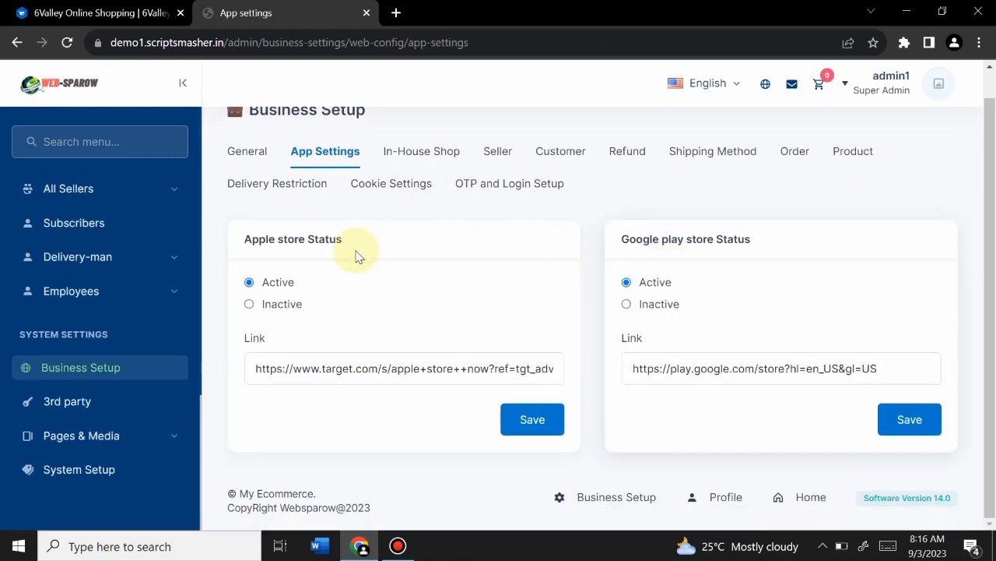
scroll(374, 327, up, 1)
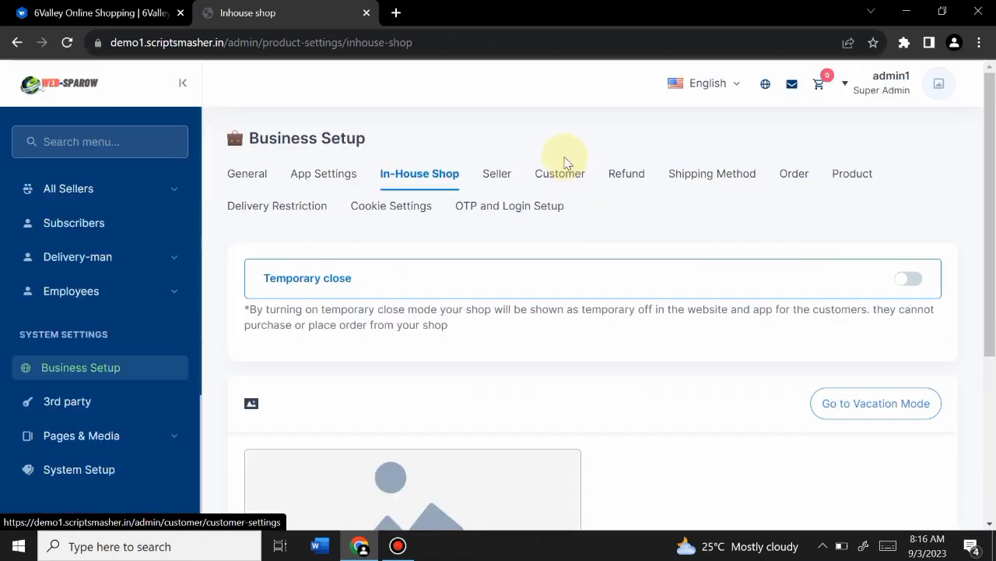
scroll(521, 256, down, 3)
scroll(520, 257, up, 3)
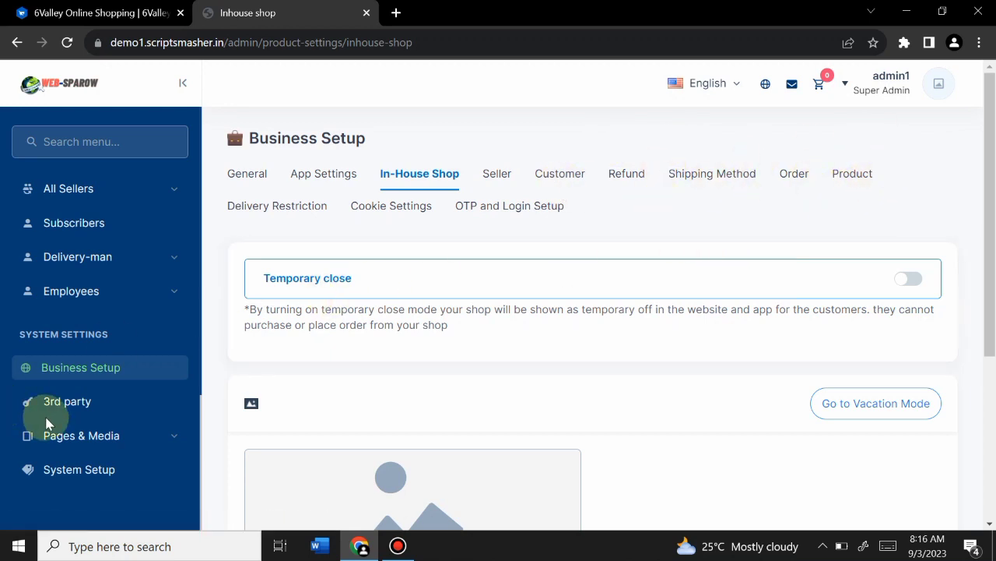
scroll(98, 412, down, 1)
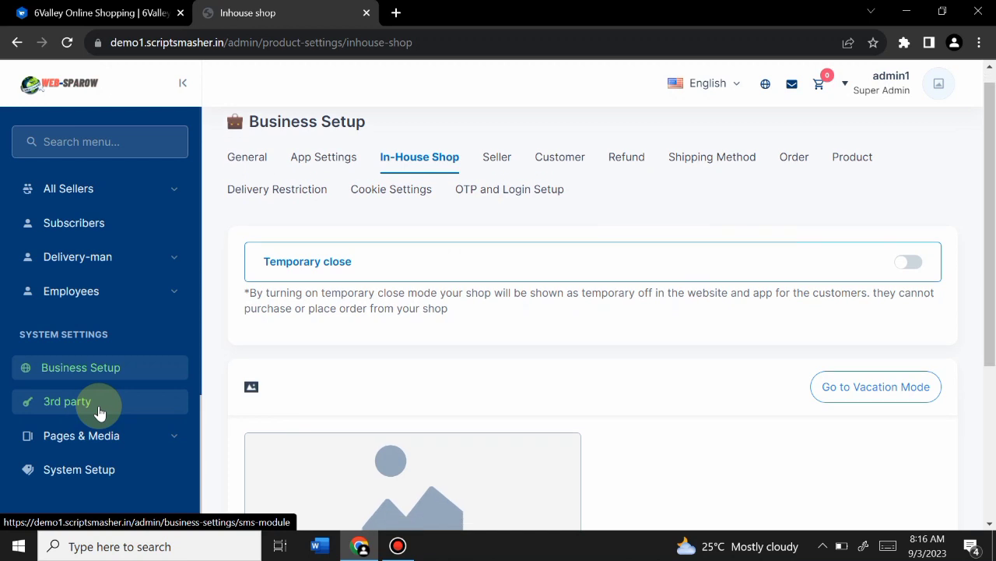
click(113, 438)
scroll(106, 441, down, 1)
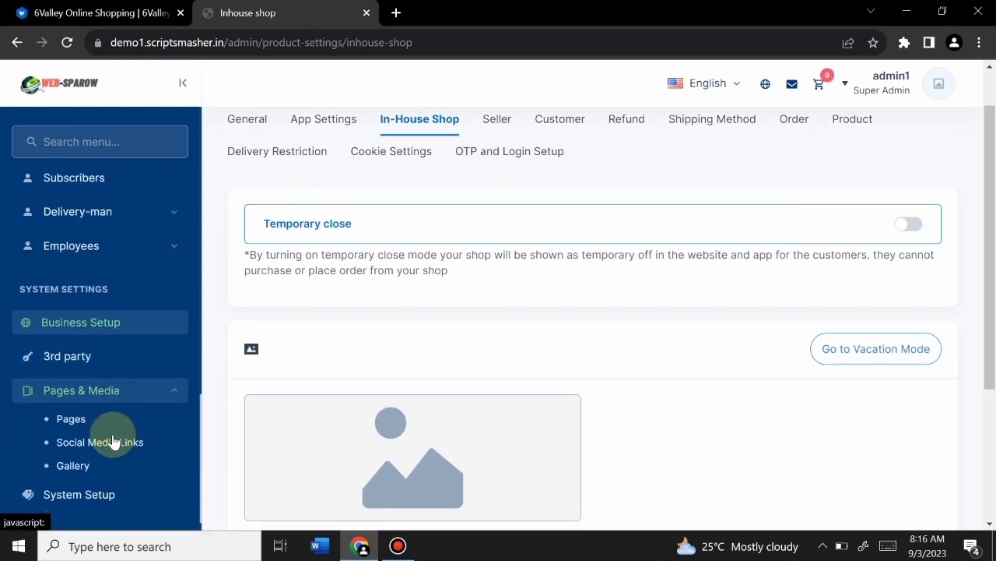
Open Pages and look over the Terms & Conditions text in its editor.
click(67, 396)
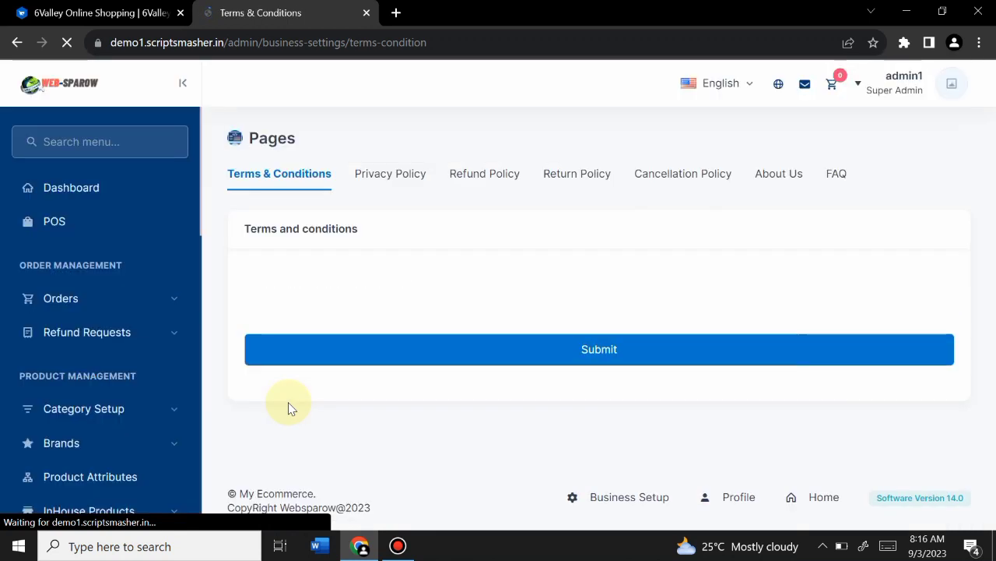
scroll(536, 261, down, 2)
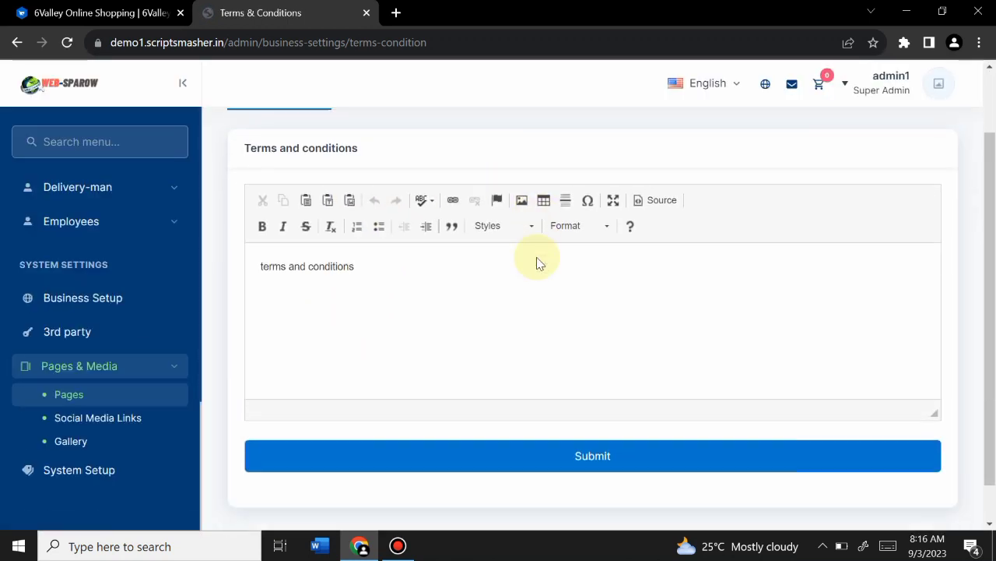
scroll(537, 262, up, 2)
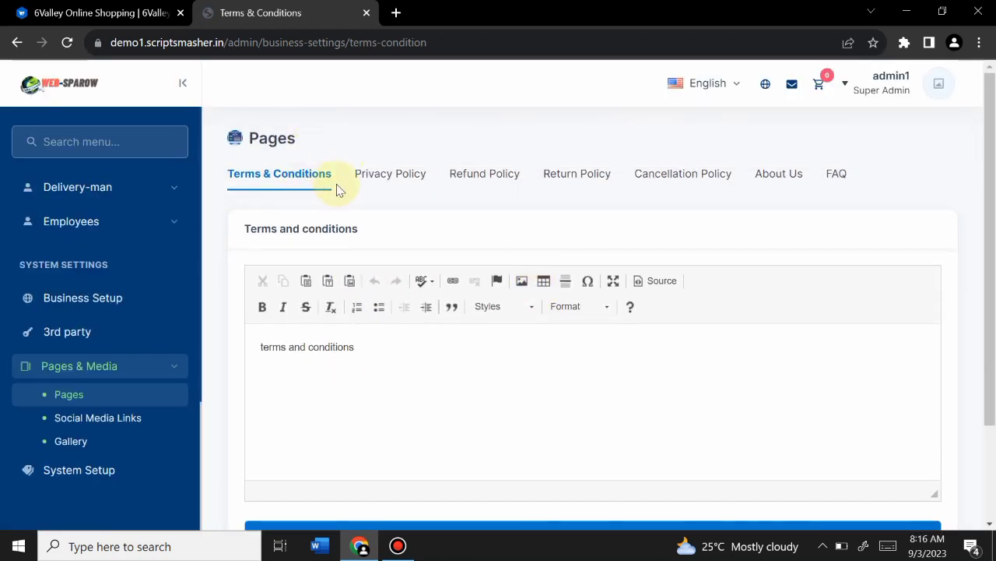
click(411, 354)
drag(411, 354, 207, 347)
click(458, 395)
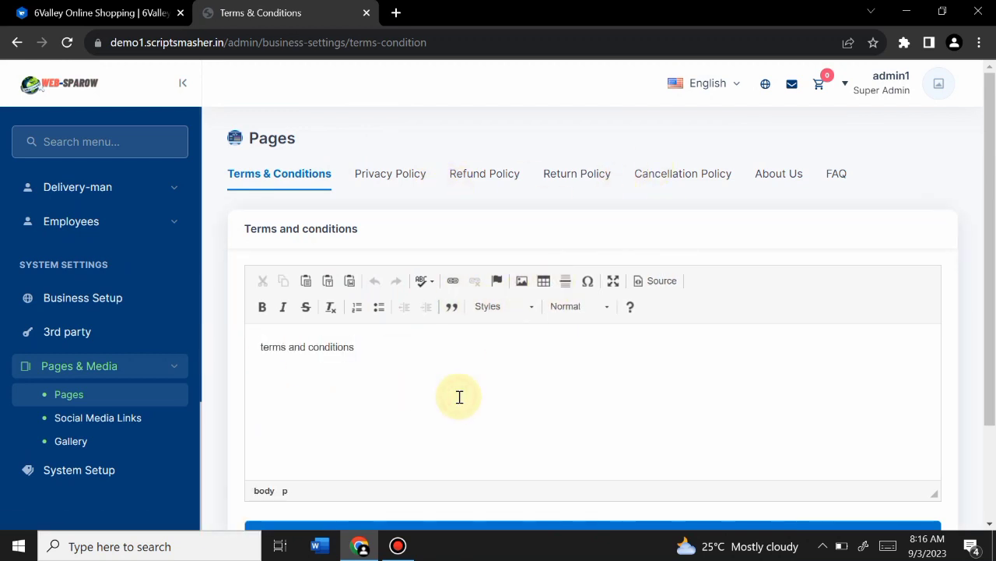
scroll(460, 394, down, 2)
scroll(599, 349, up, 2)
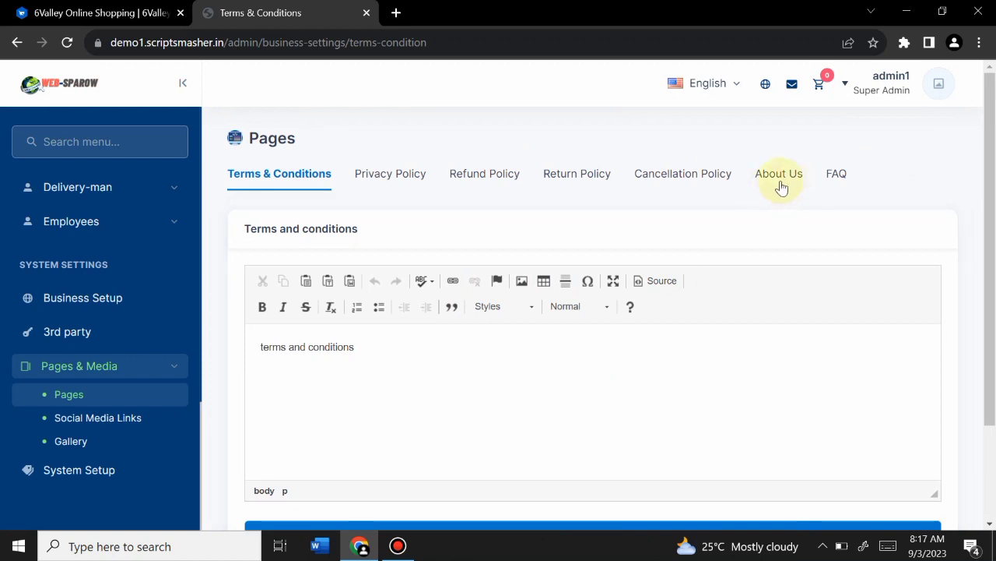
scroll(64, 372, down, 1)
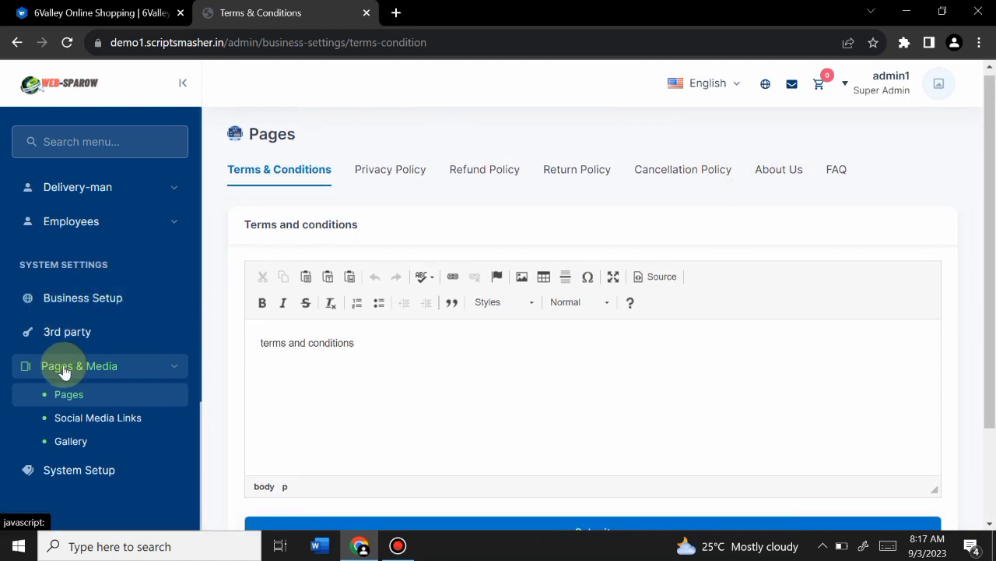
Show the Social Media Links table with facebook, instagram, pinterest, google-plus, linkedin and twitter.
click(89, 421)
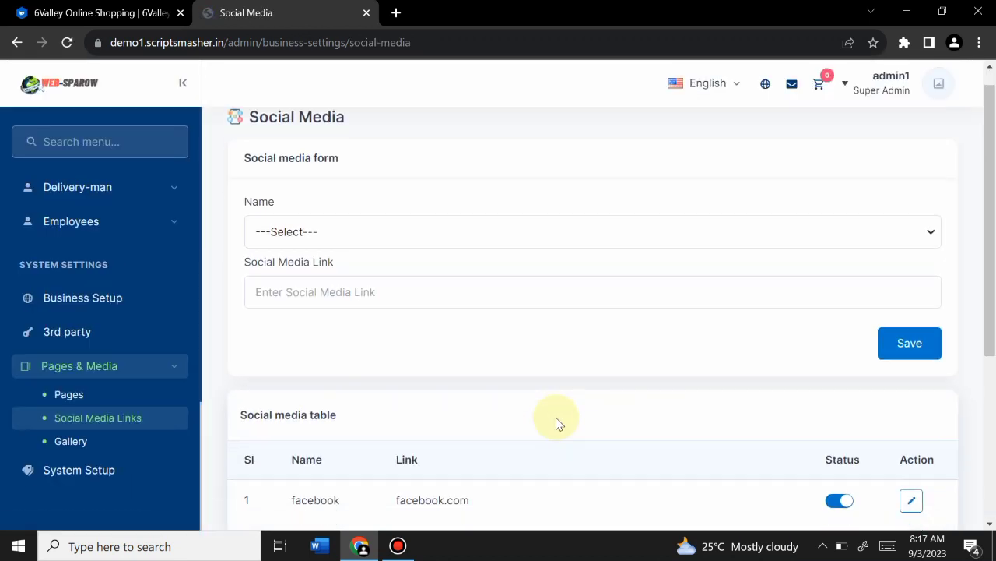
scroll(556, 420, down, 3)
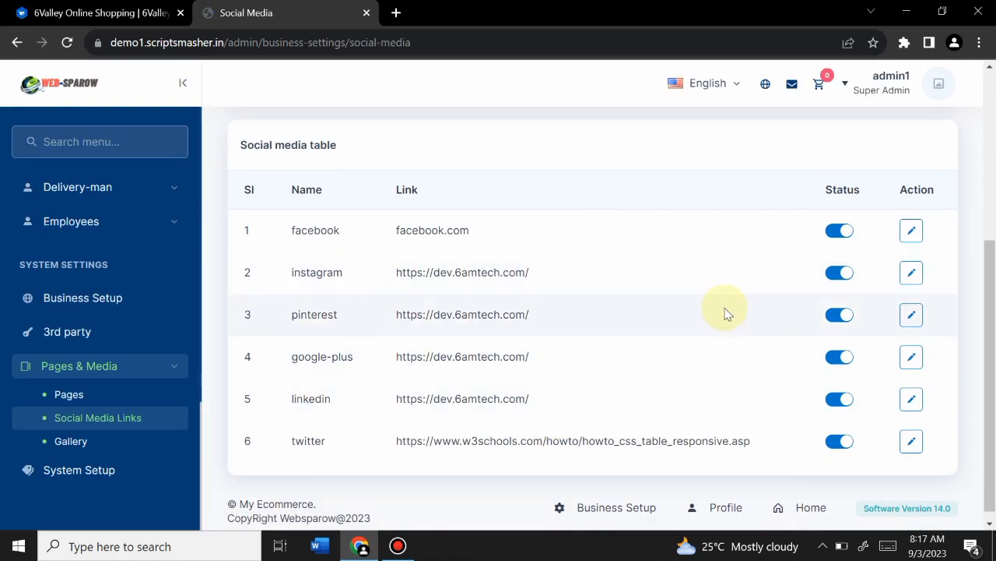
scroll(724, 312, down, 1)
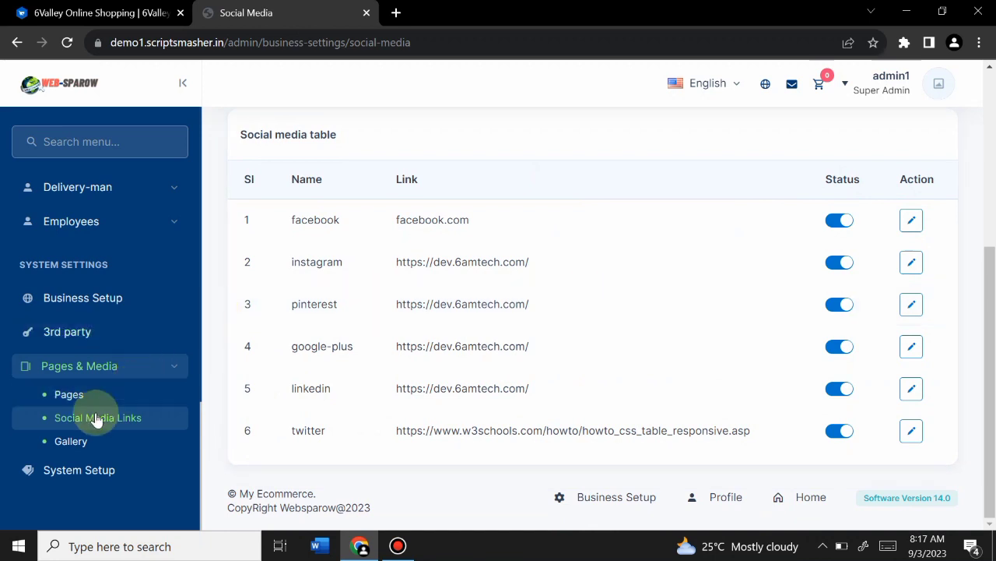
click(90, 441)
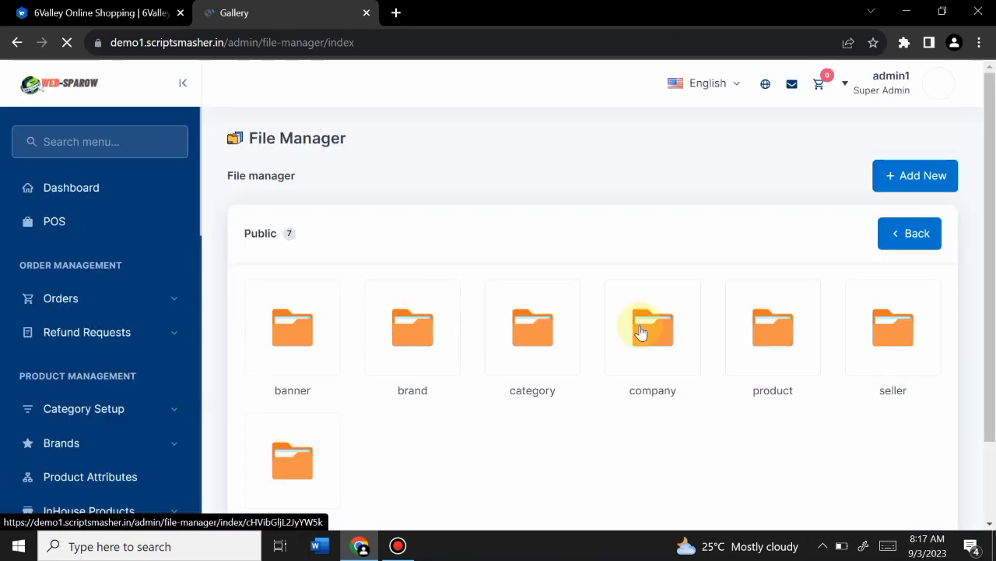
Browse the Gallery's seven public folders, including banner, brand and product, then go to System Setup.
scroll(340, 425, down, 2)
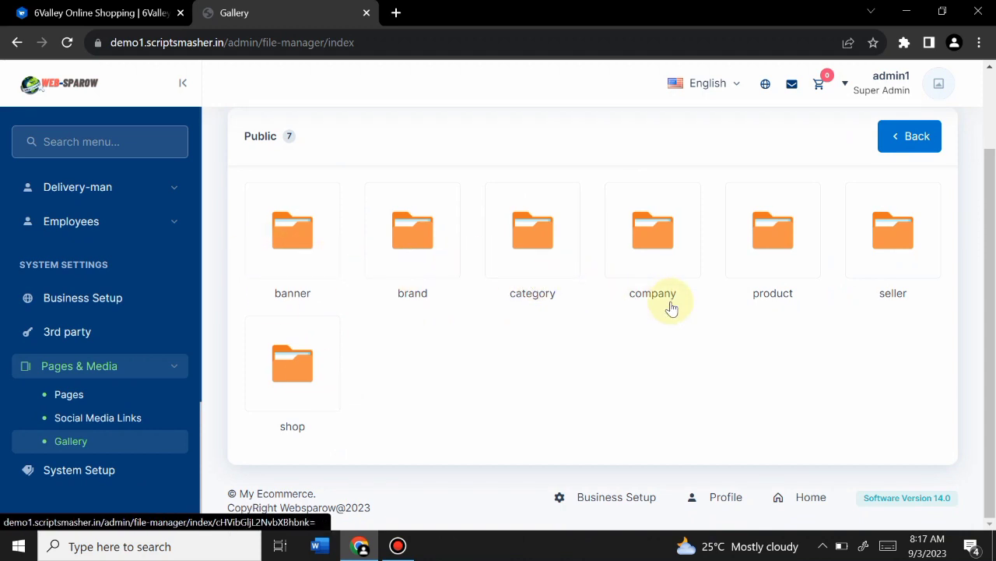
scroll(670, 306, up, 2)
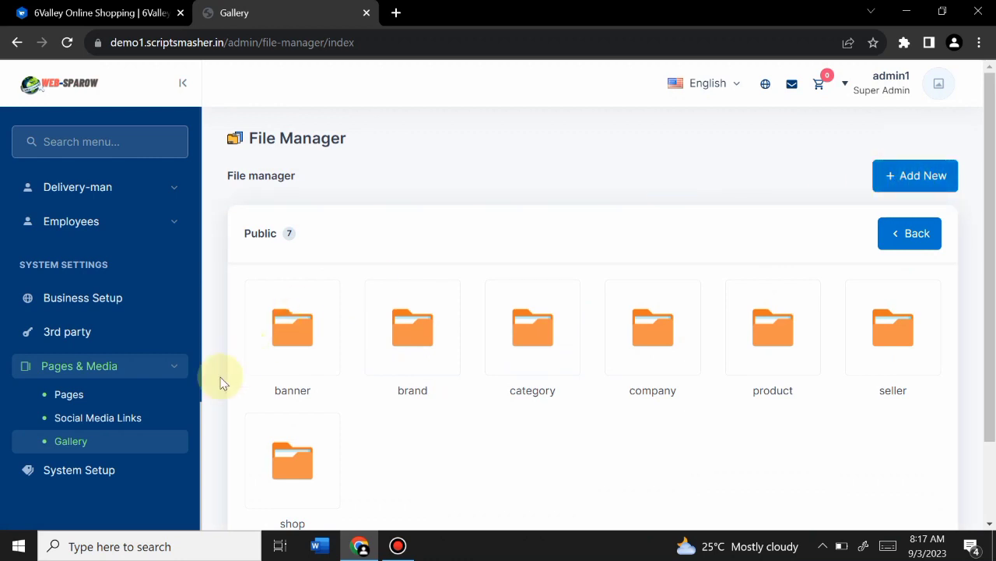
click(104, 473)
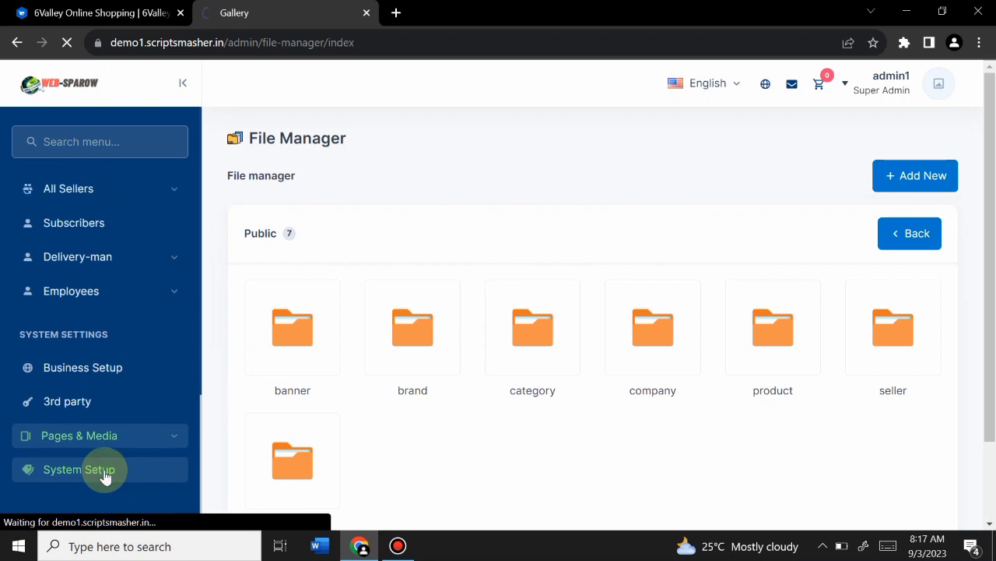